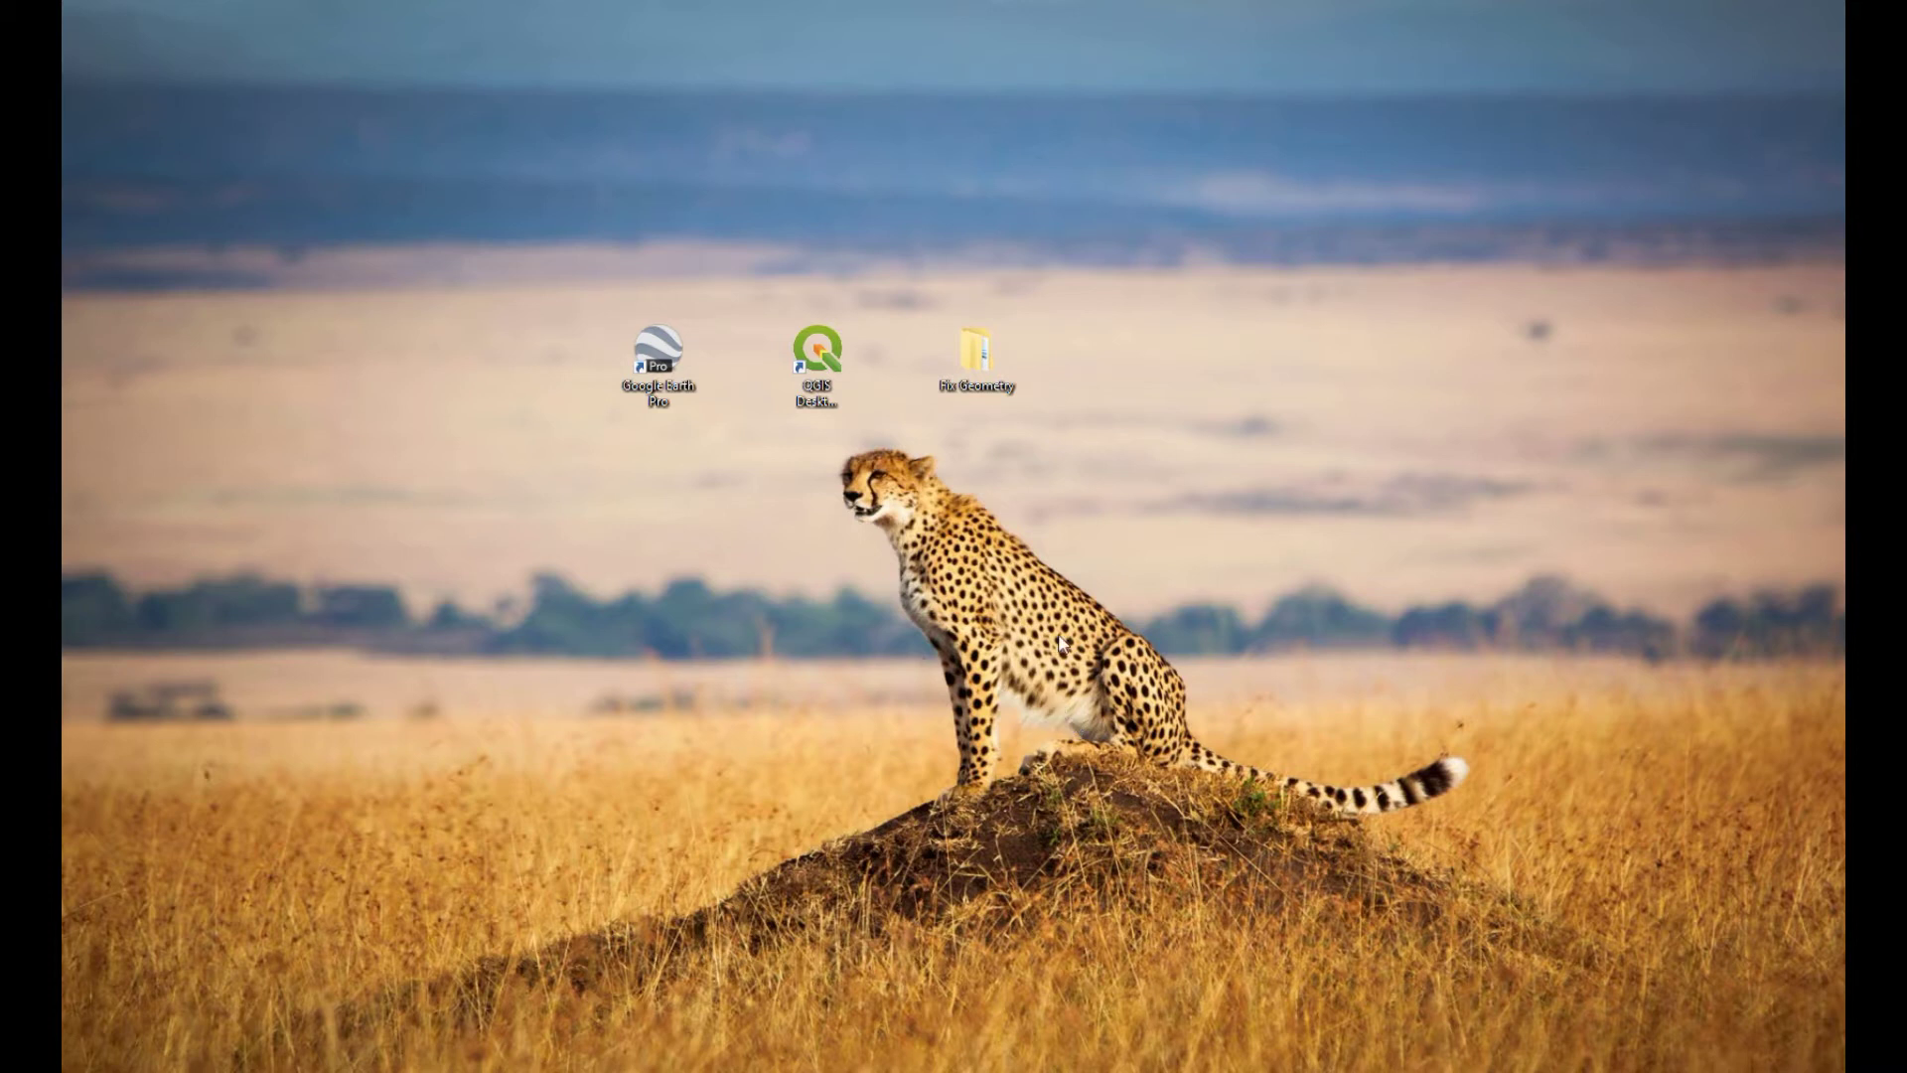
# Open the Fix Geometry desktop folder in File Explorer.
pyautogui.doubleClick(973, 356)
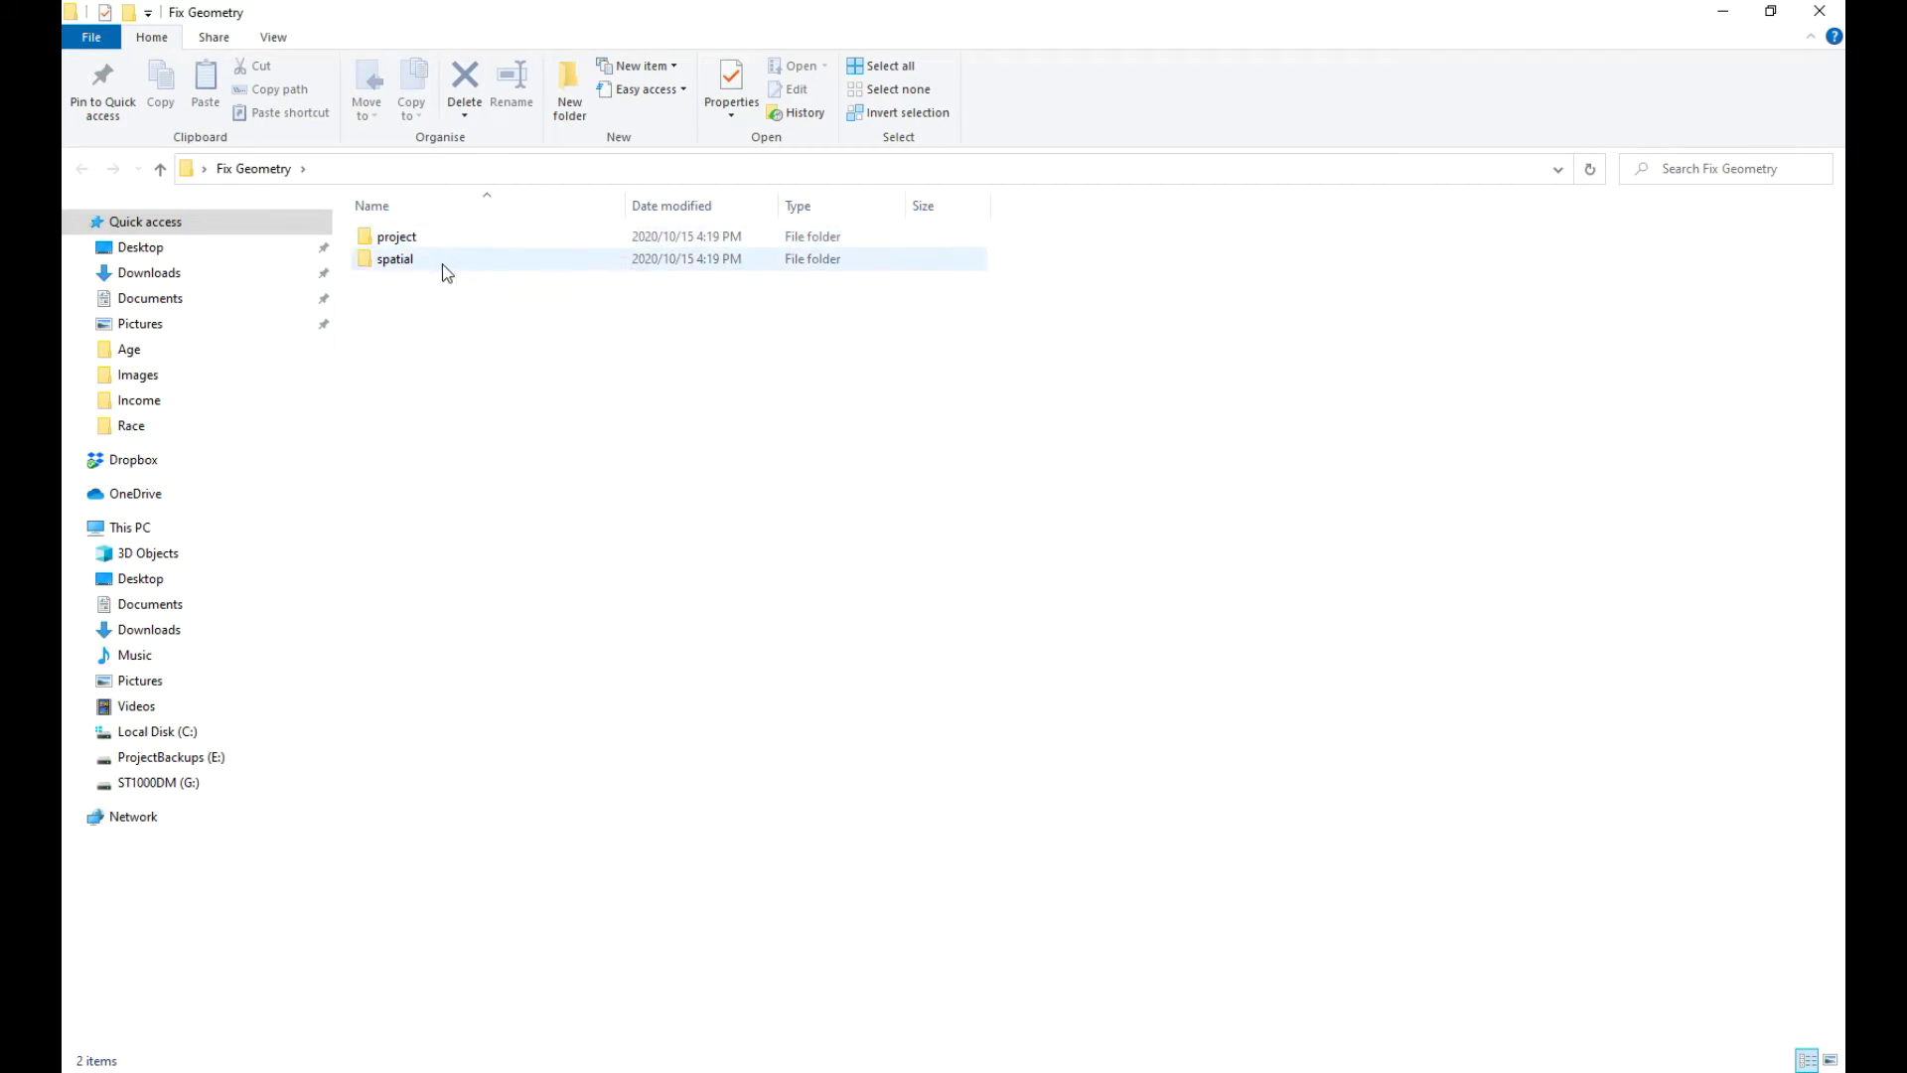
# Close the Fix Geometry Explorer window to return to the QGIS geom project.
pyautogui.click(1815, 14)
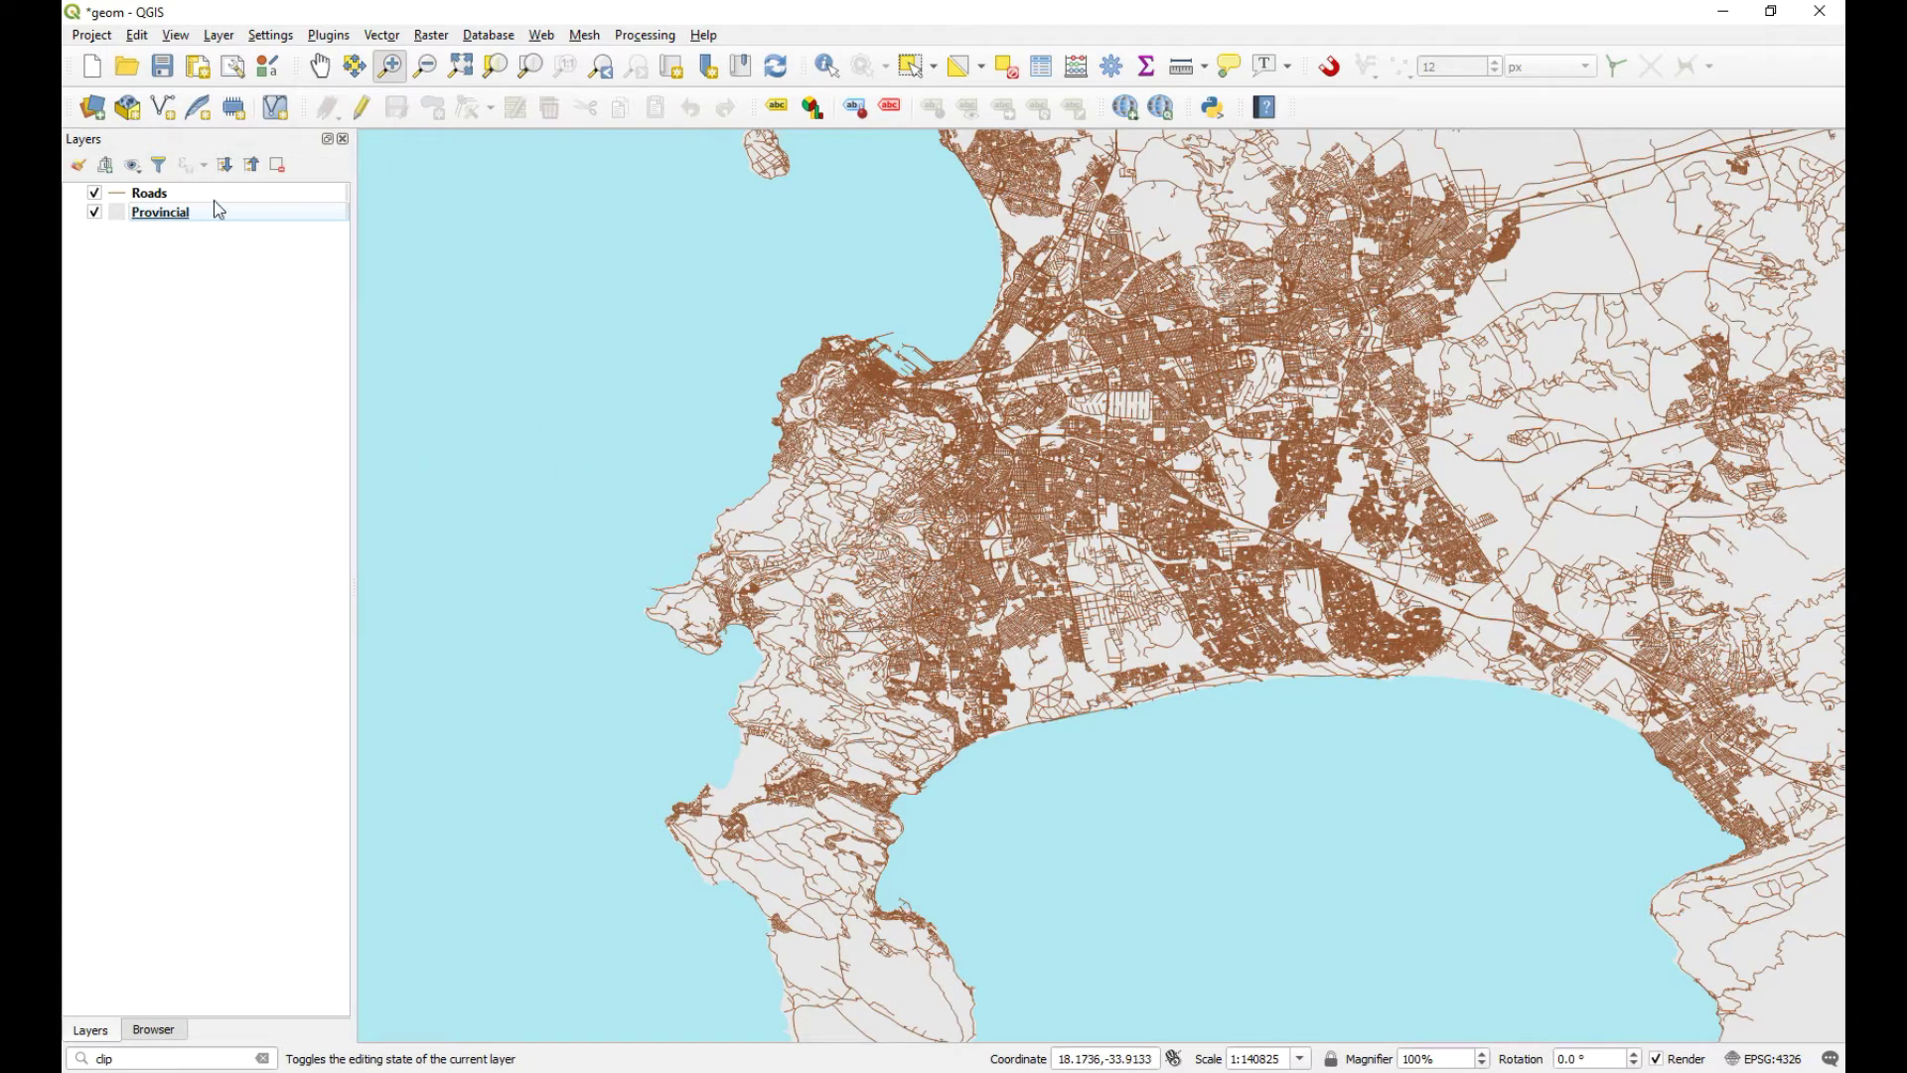
# Add the Desktop\Fix Geometry folder to the Browser's Favorites.
pyautogui.click(175, 1033)
pyautogui.rightClick(165, 192)
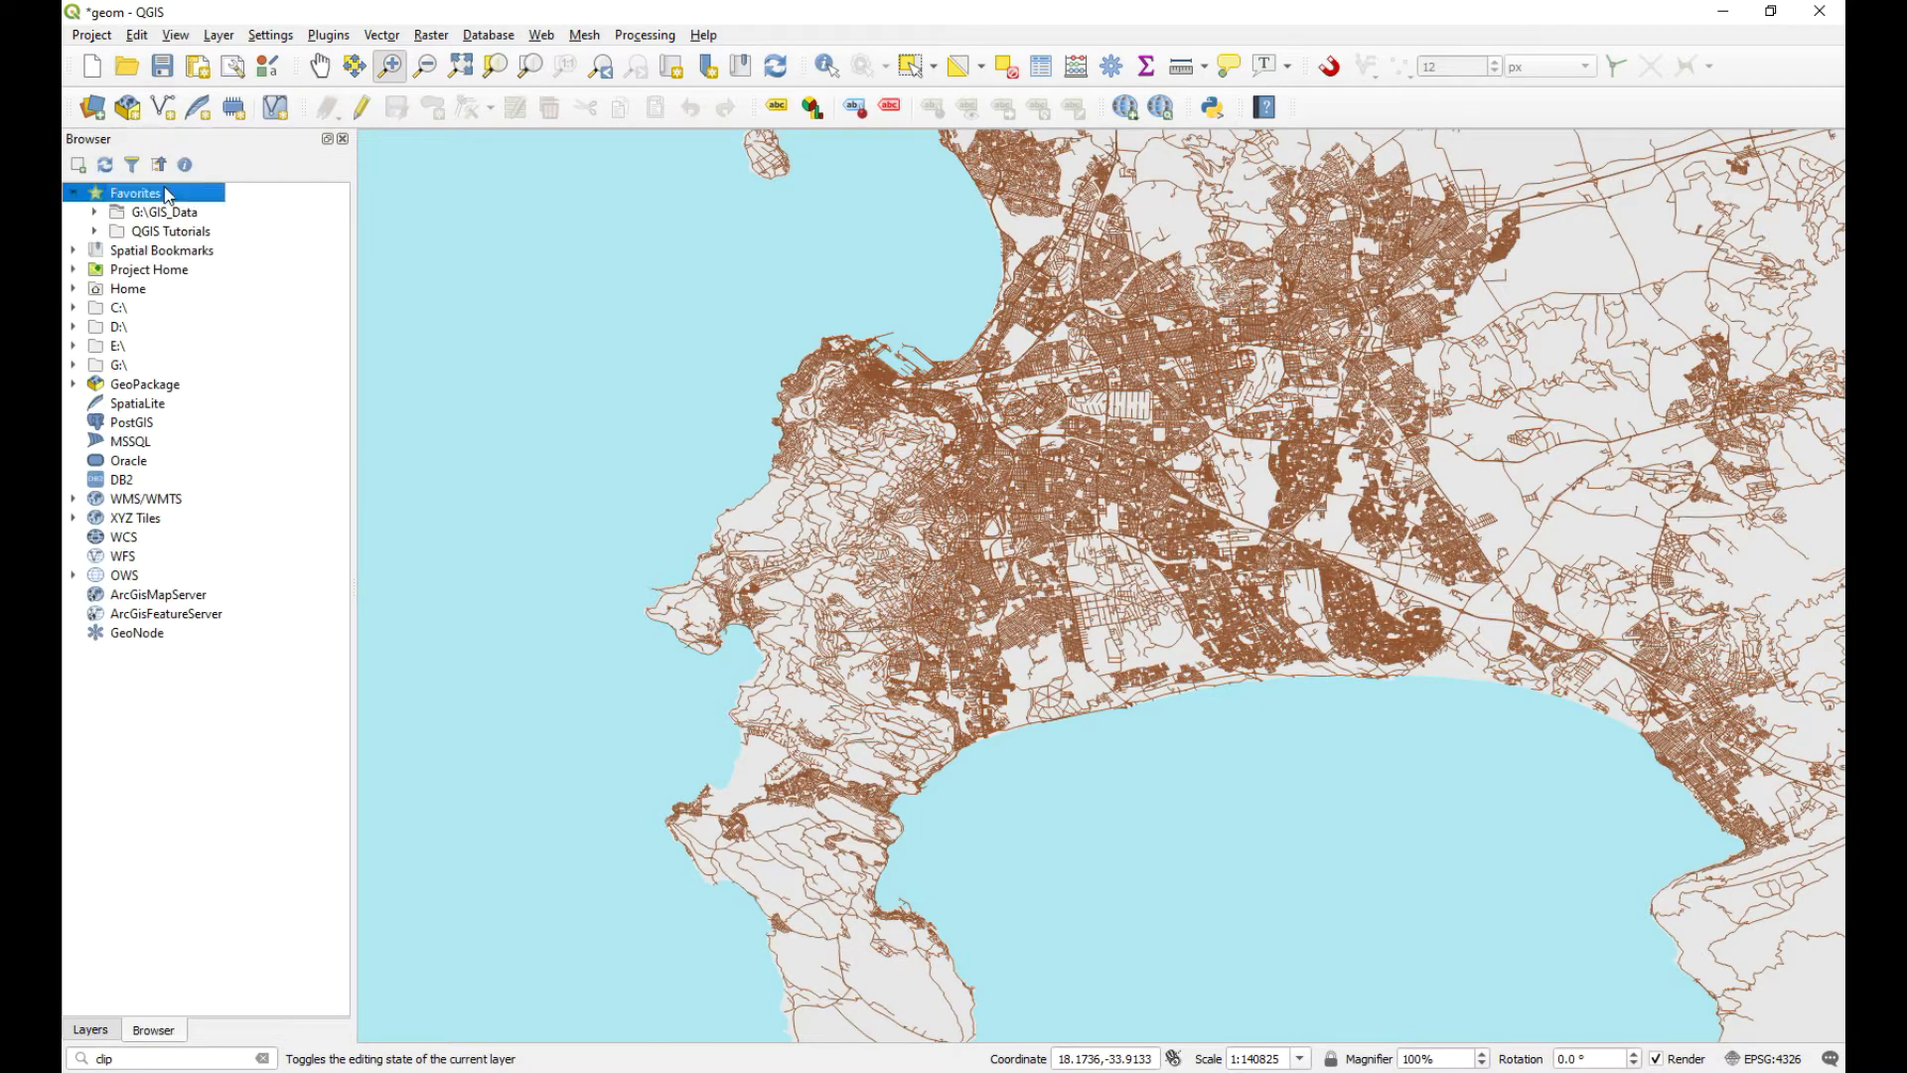
pyautogui.click(227, 198)
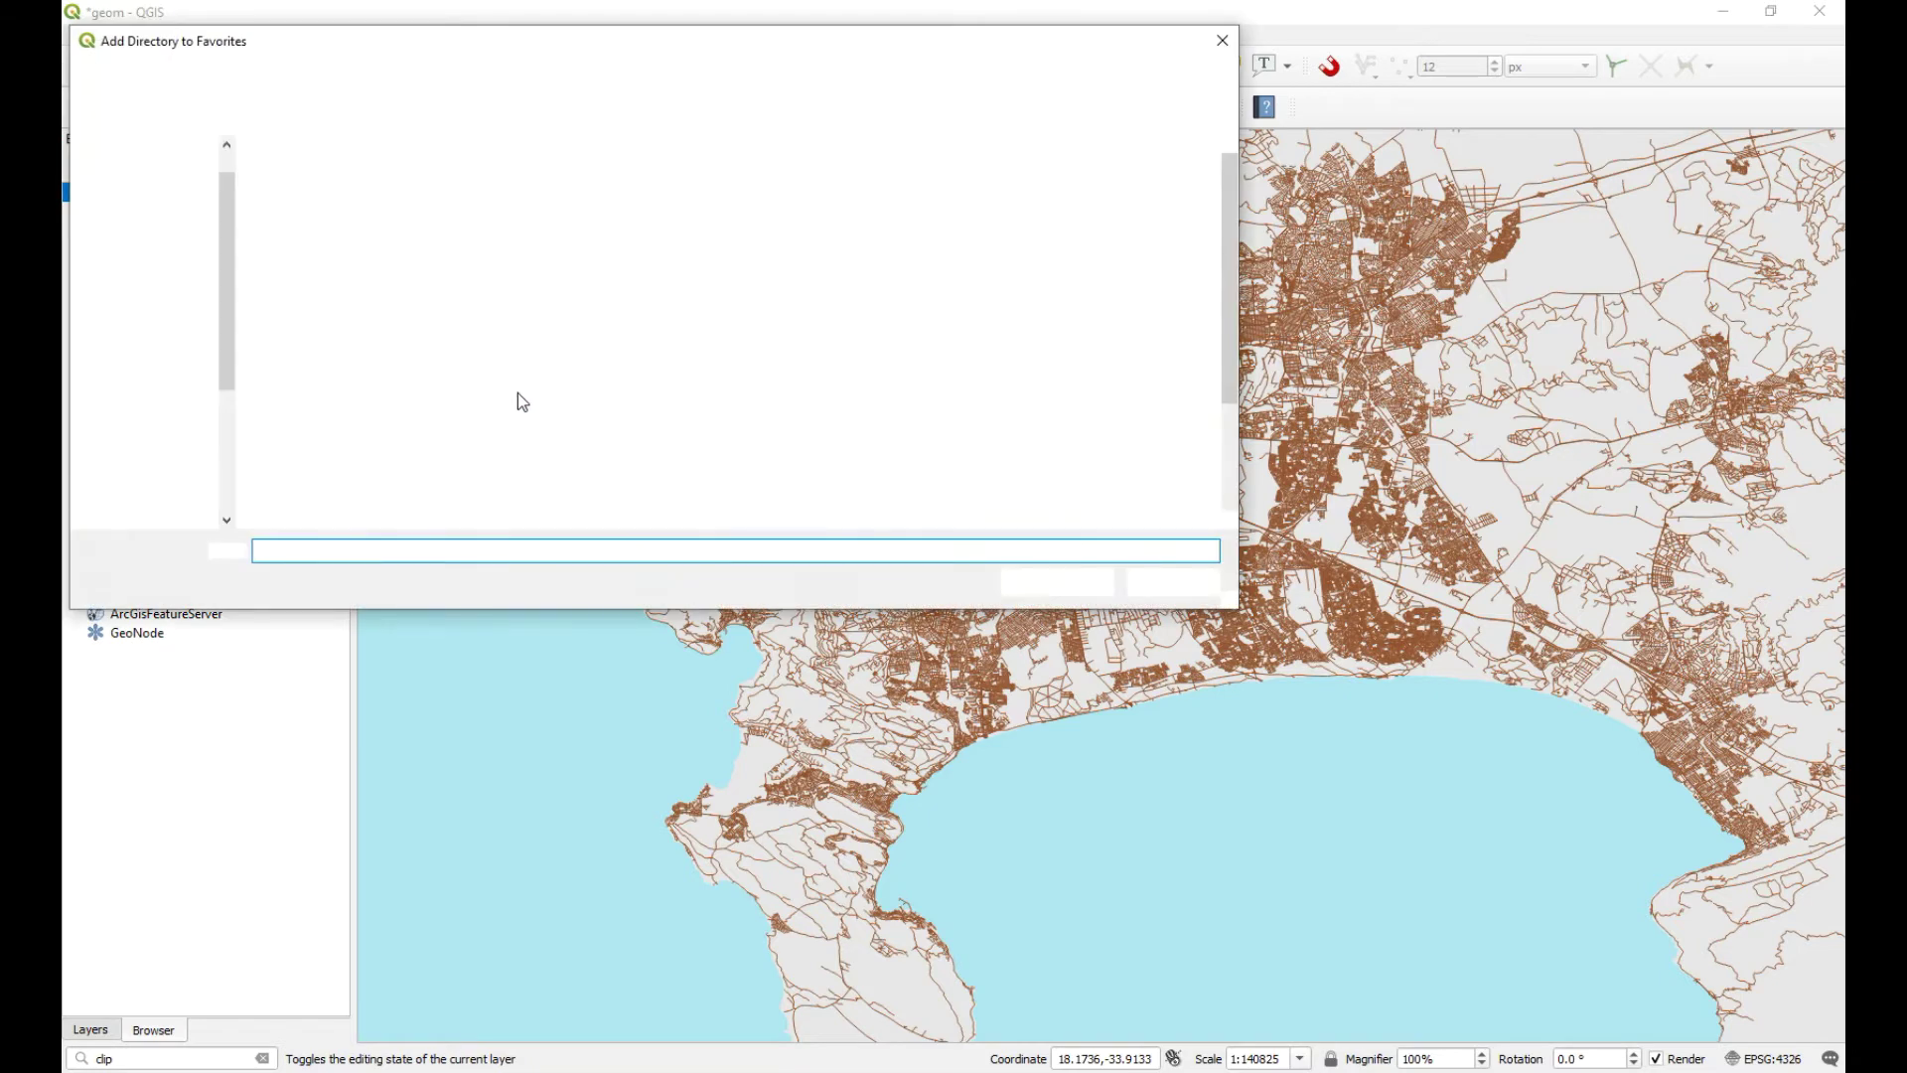
pyautogui.click(144, 149)
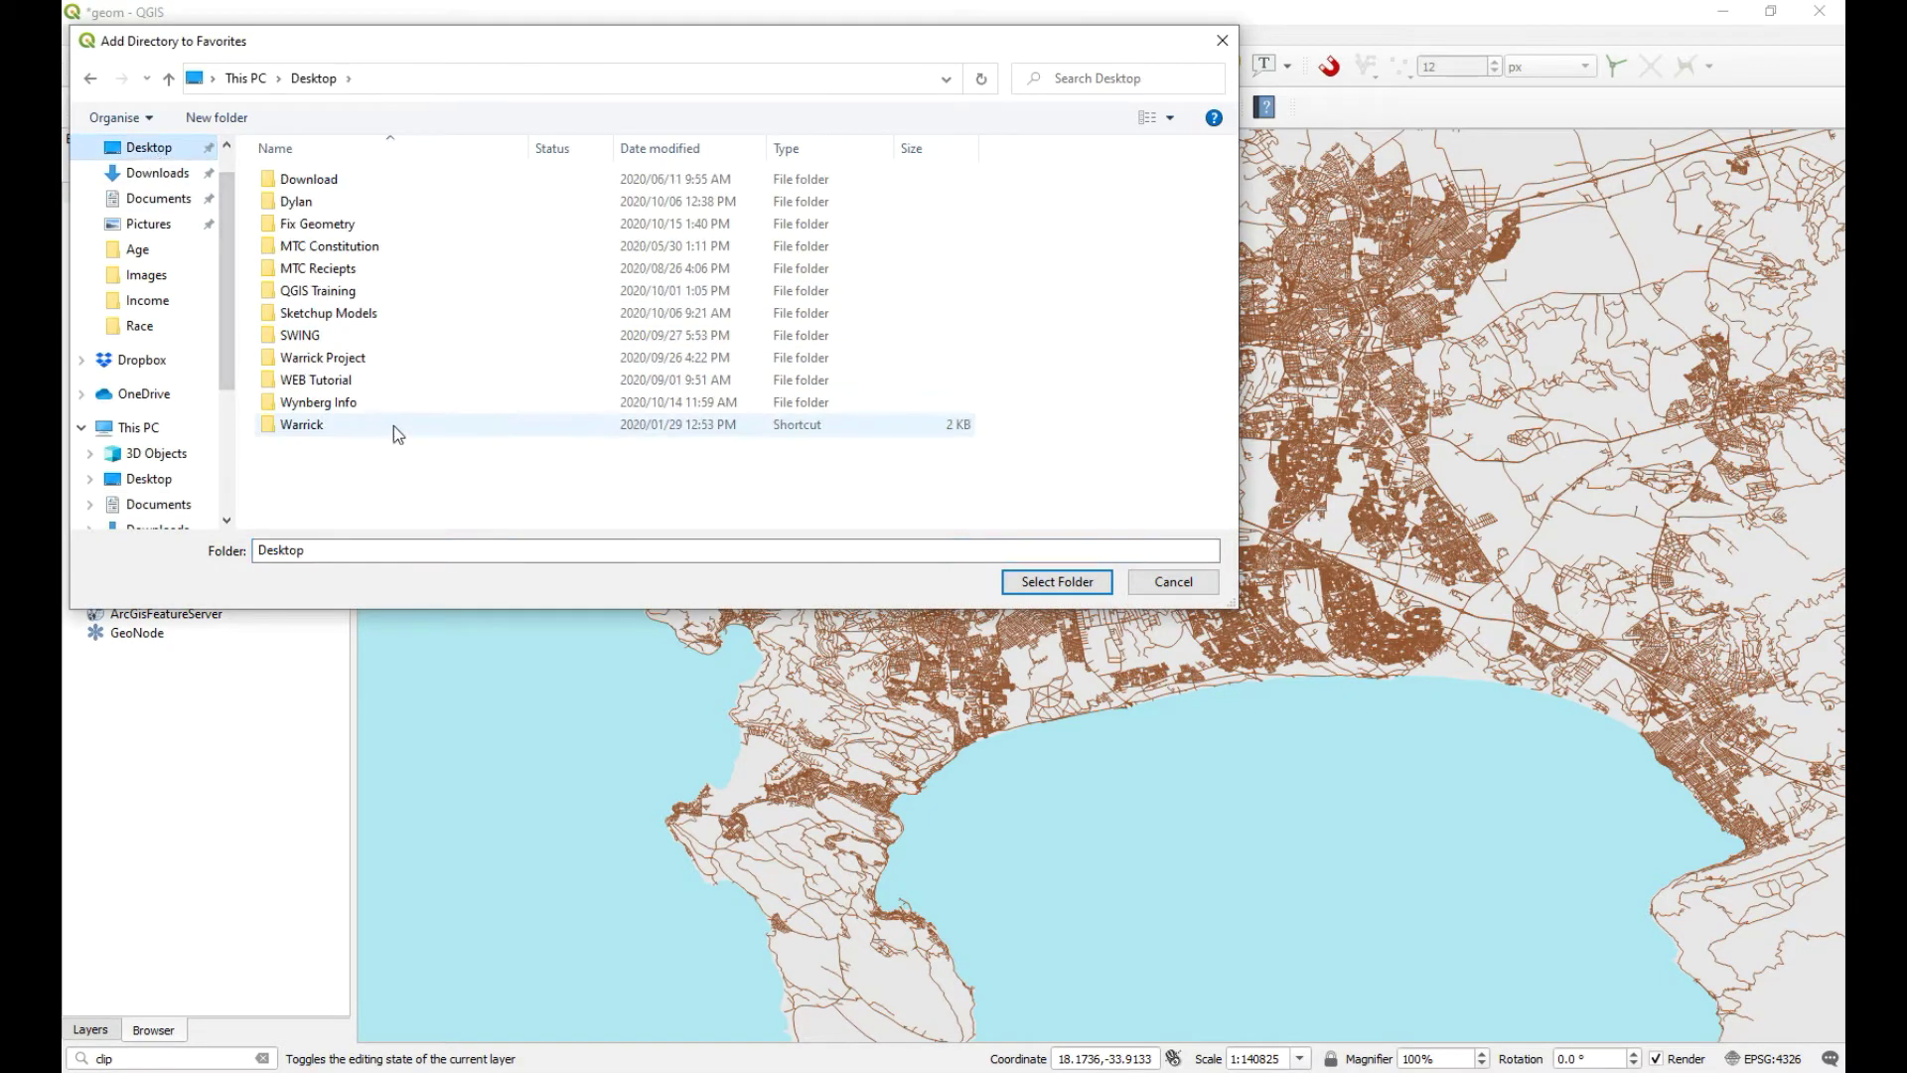
pyautogui.click(385, 228)
pyautogui.click(1053, 584)
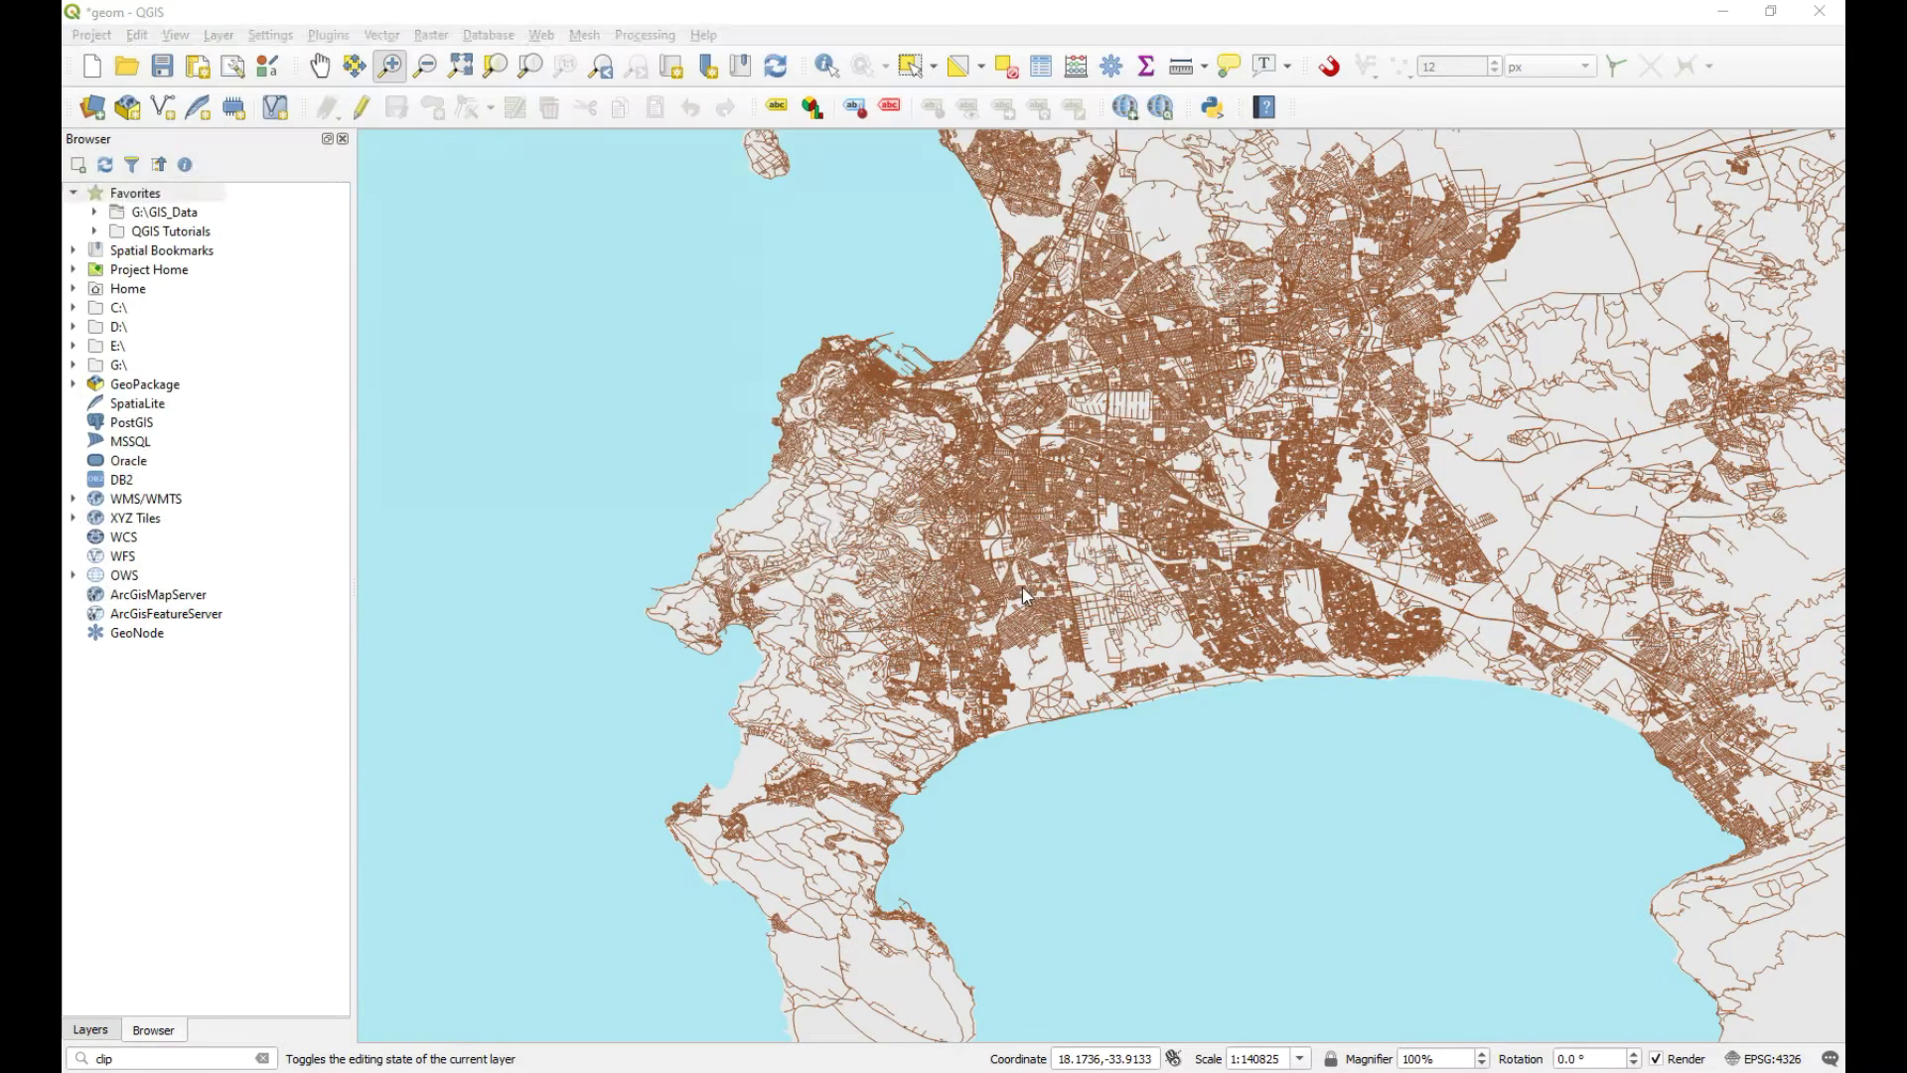
# Rename the favourite to 'Fix Geometry' and expand it to show project and spatial.
pyautogui.rightClick(244, 212)
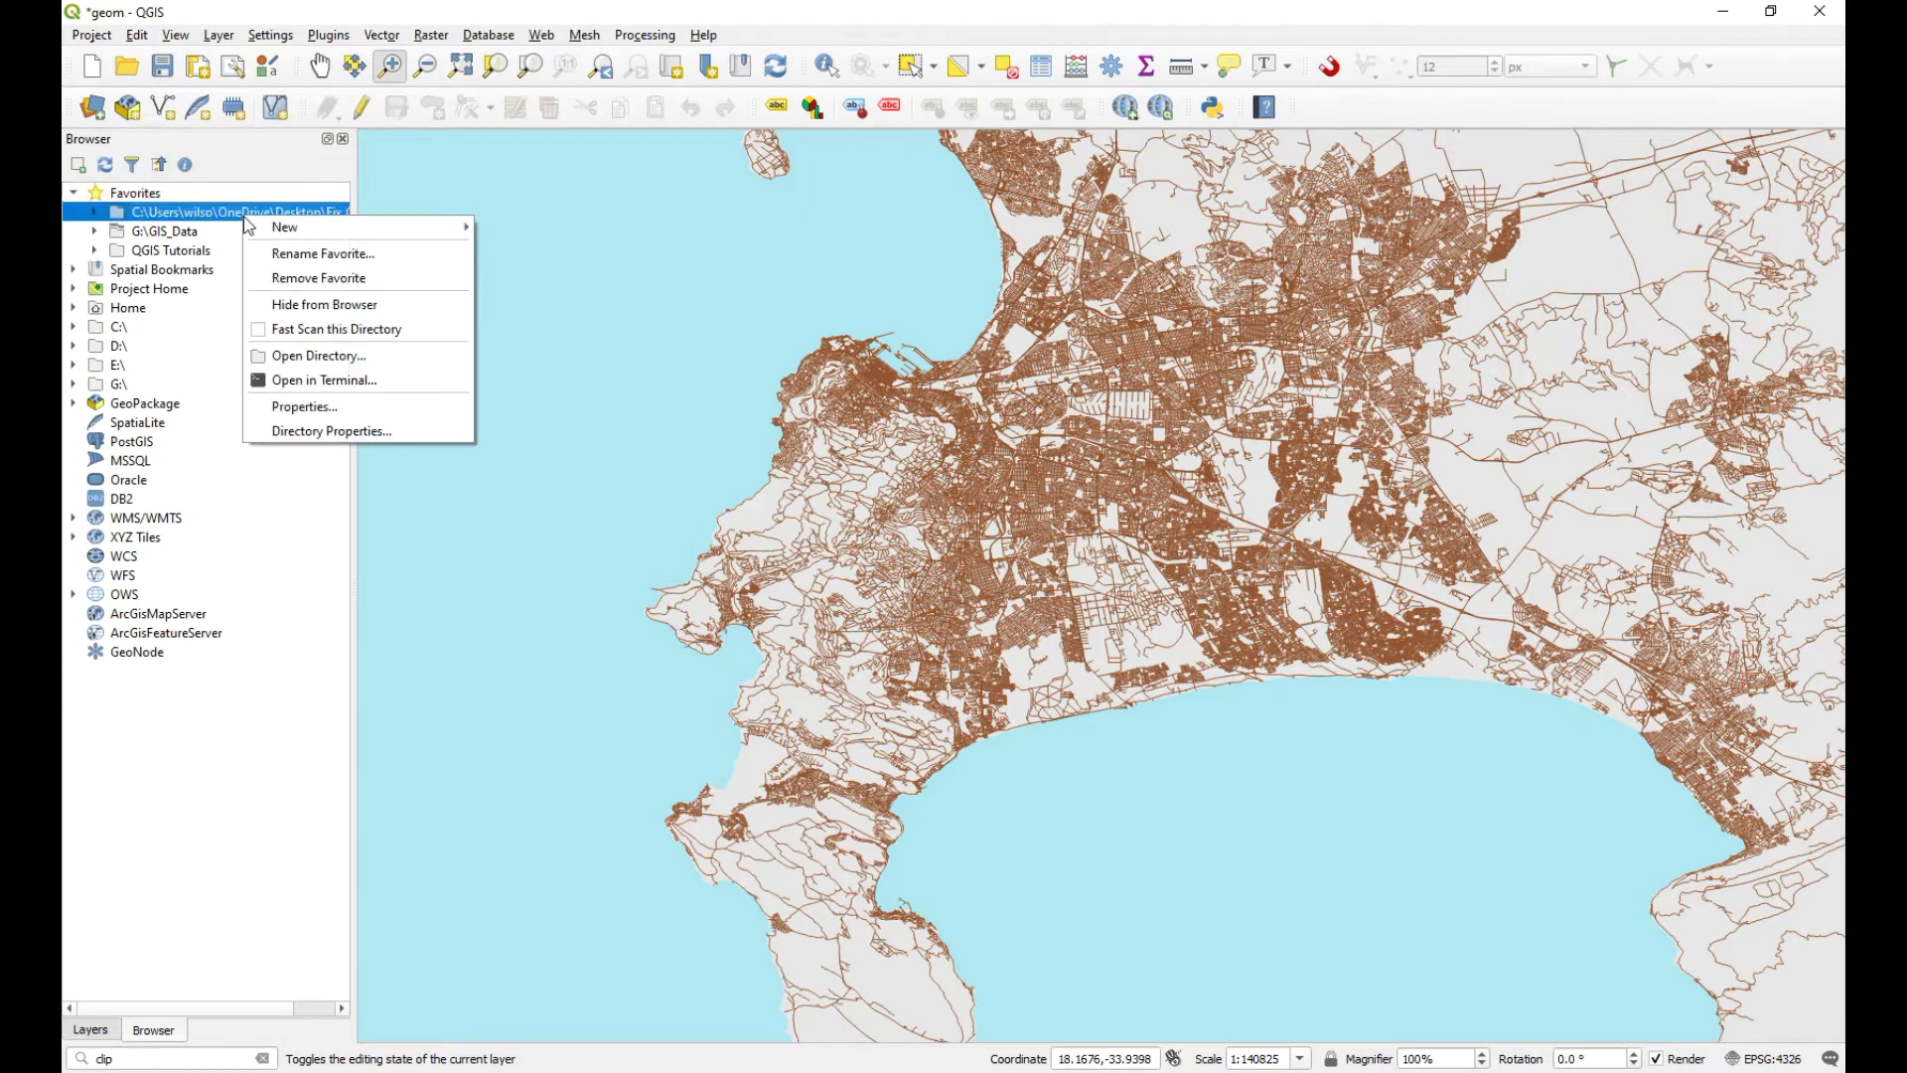
pyautogui.click(323, 255)
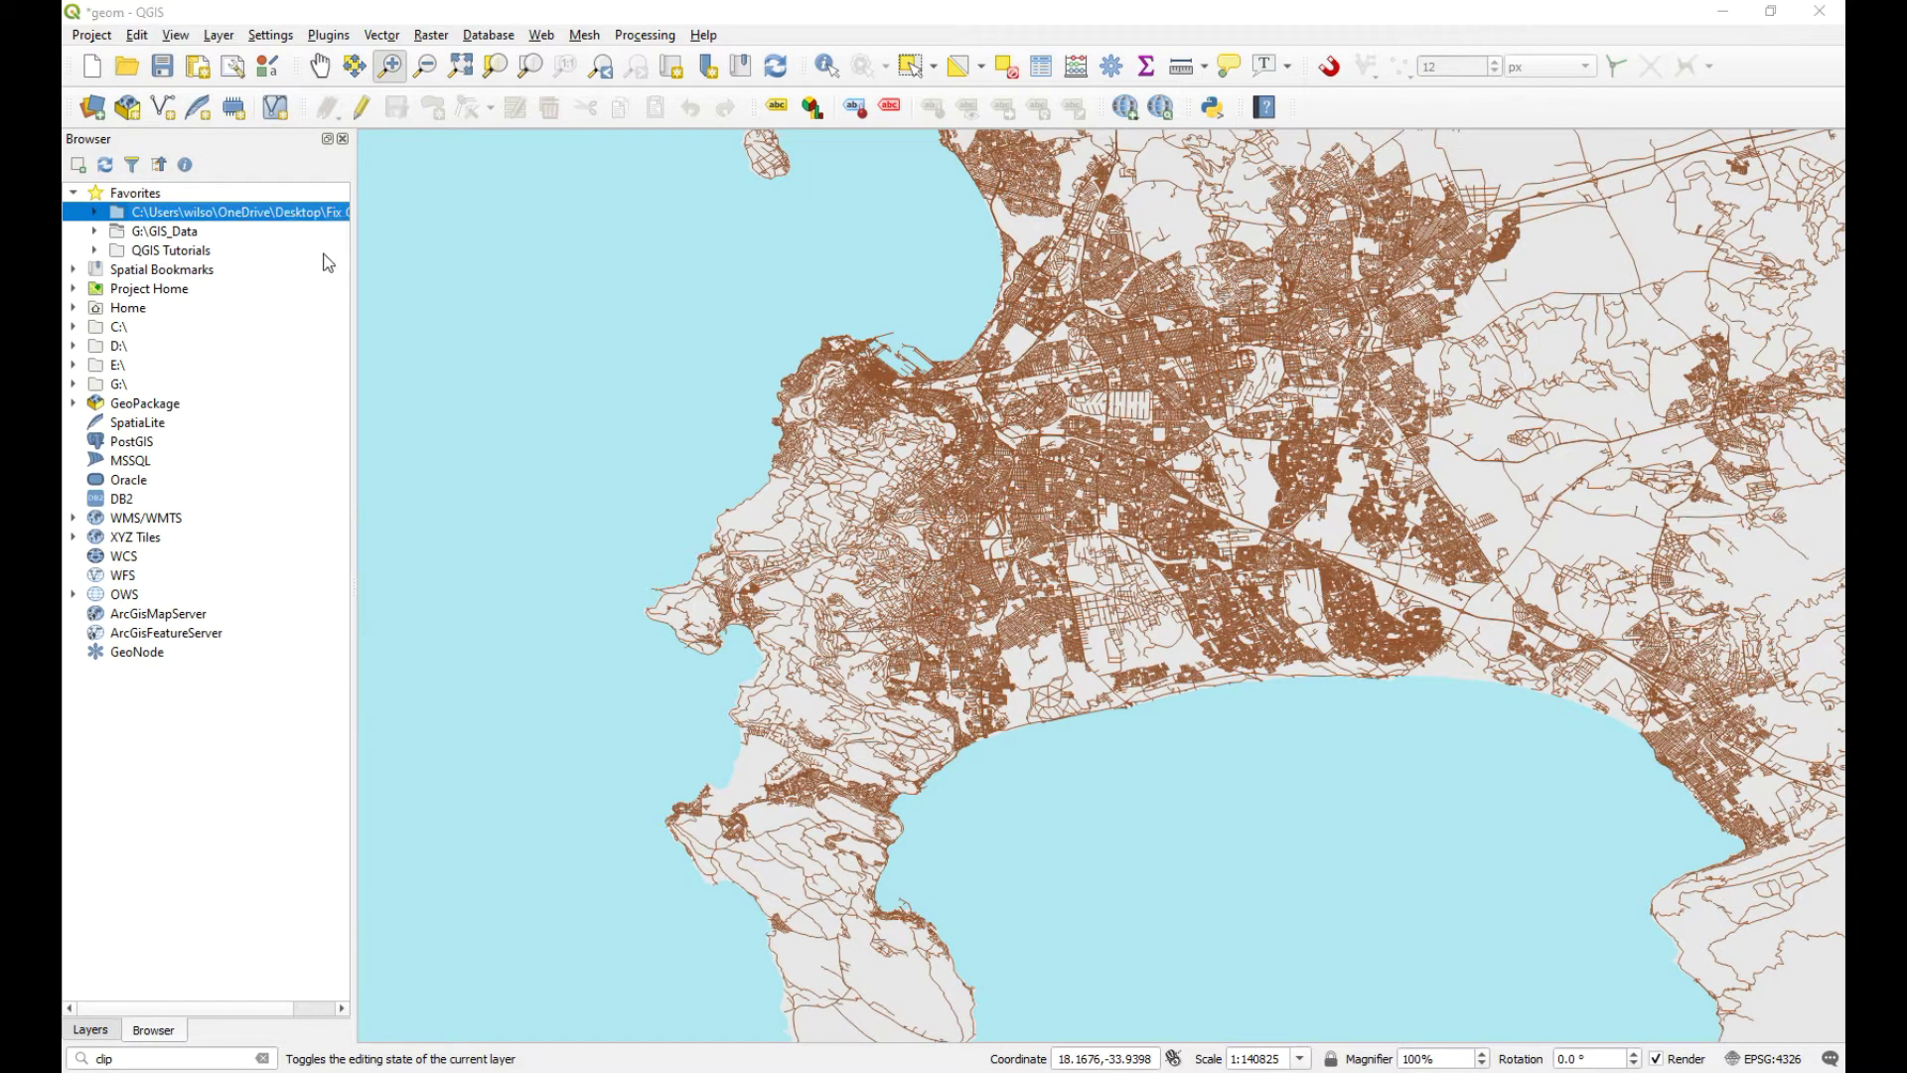
pyautogui.moveTo(931, 521); pyautogui.dragTo(695, 512)
pyautogui.press('BackSpace')
pyautogui.click(1022, 569)
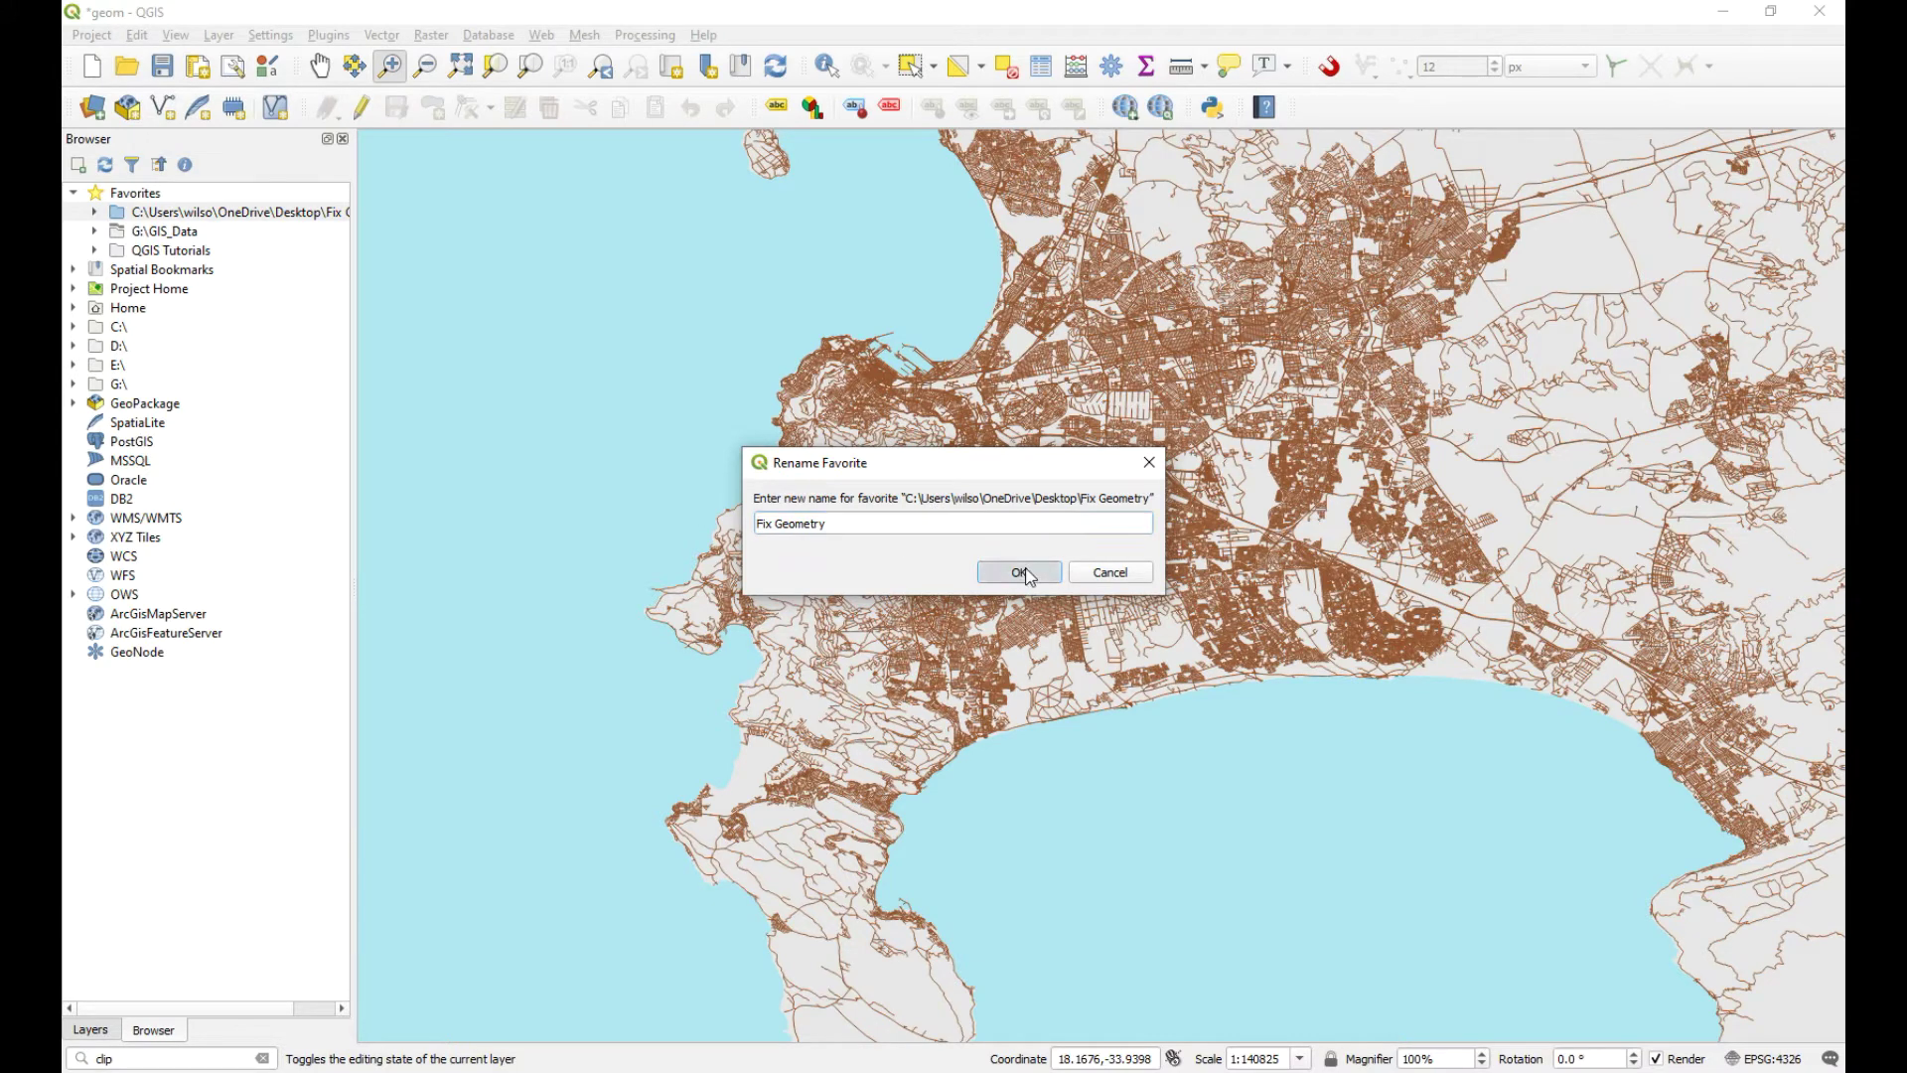
pyautogui.click(96, 212)
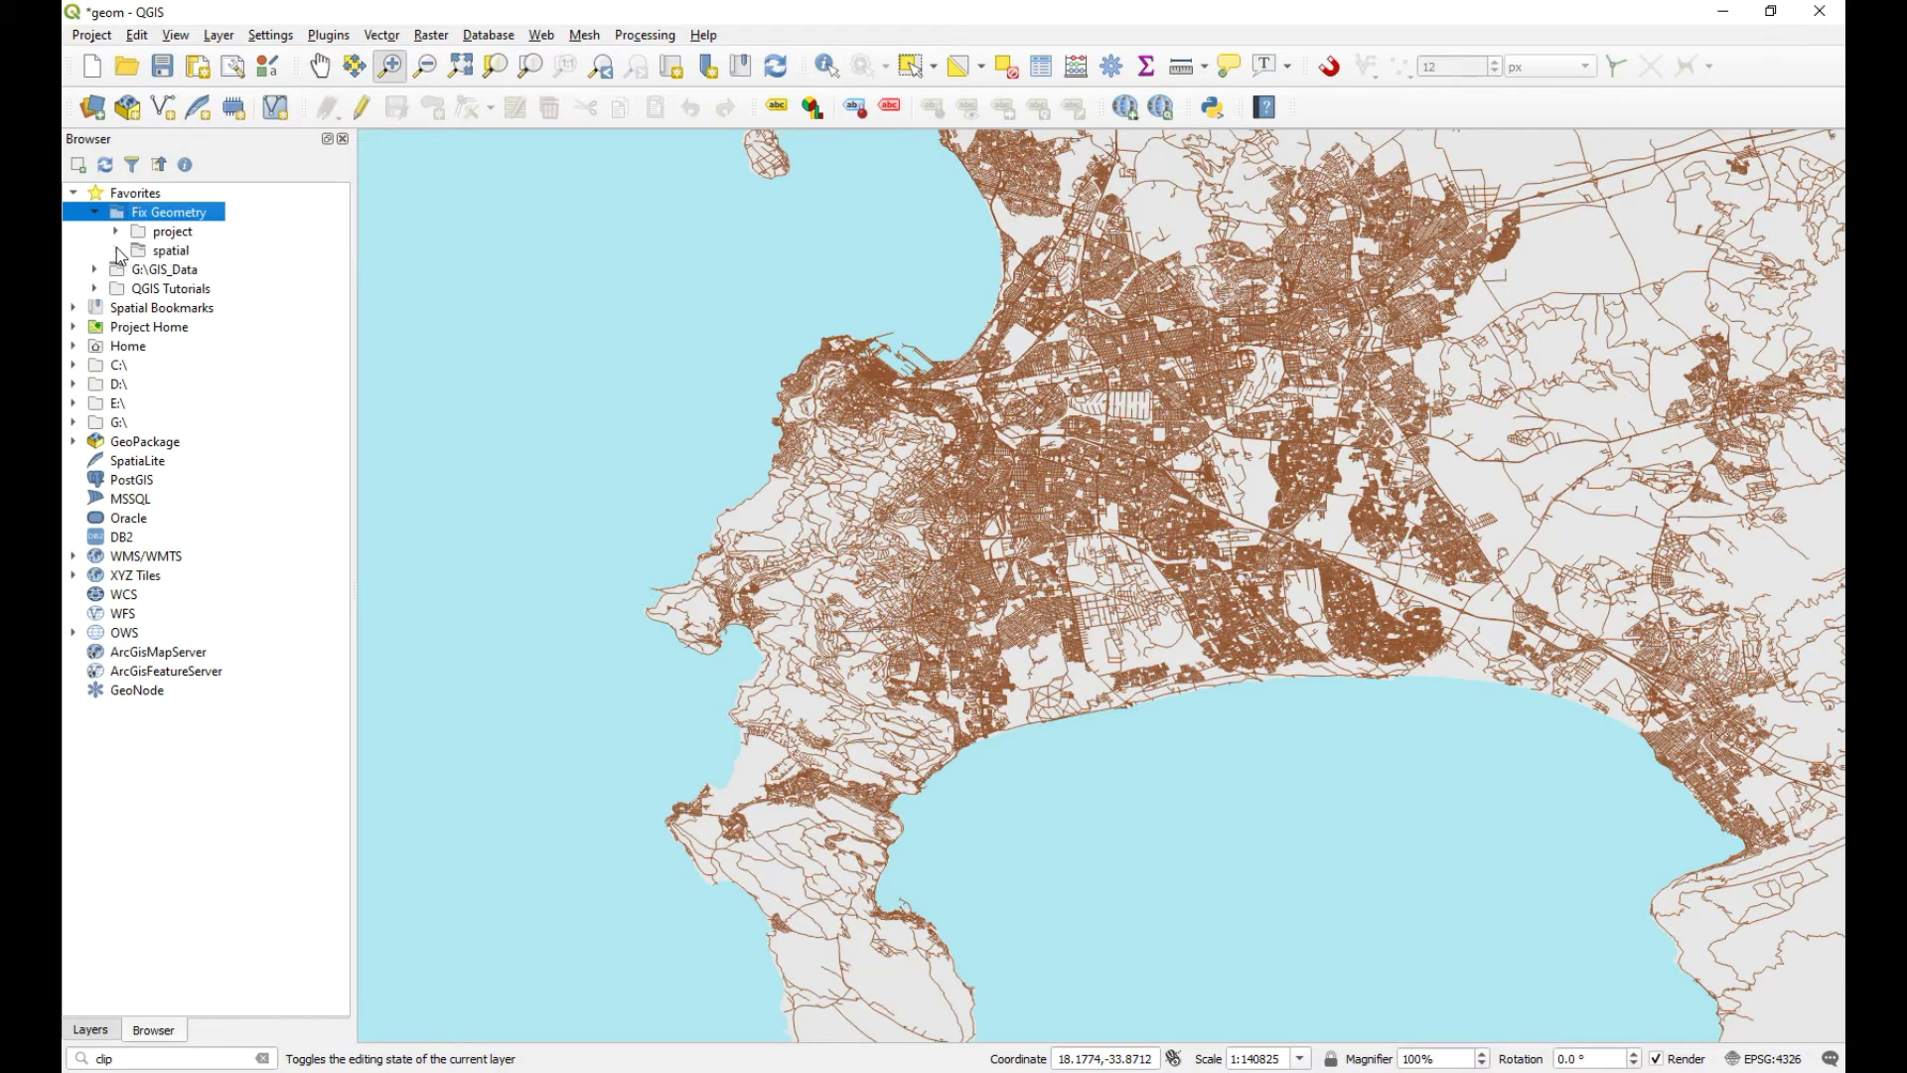
# Create new_layer.shp in spatial as an EPSG:4326 polygon shapefile with id and name fields.
pyautogui.click(169, 253)
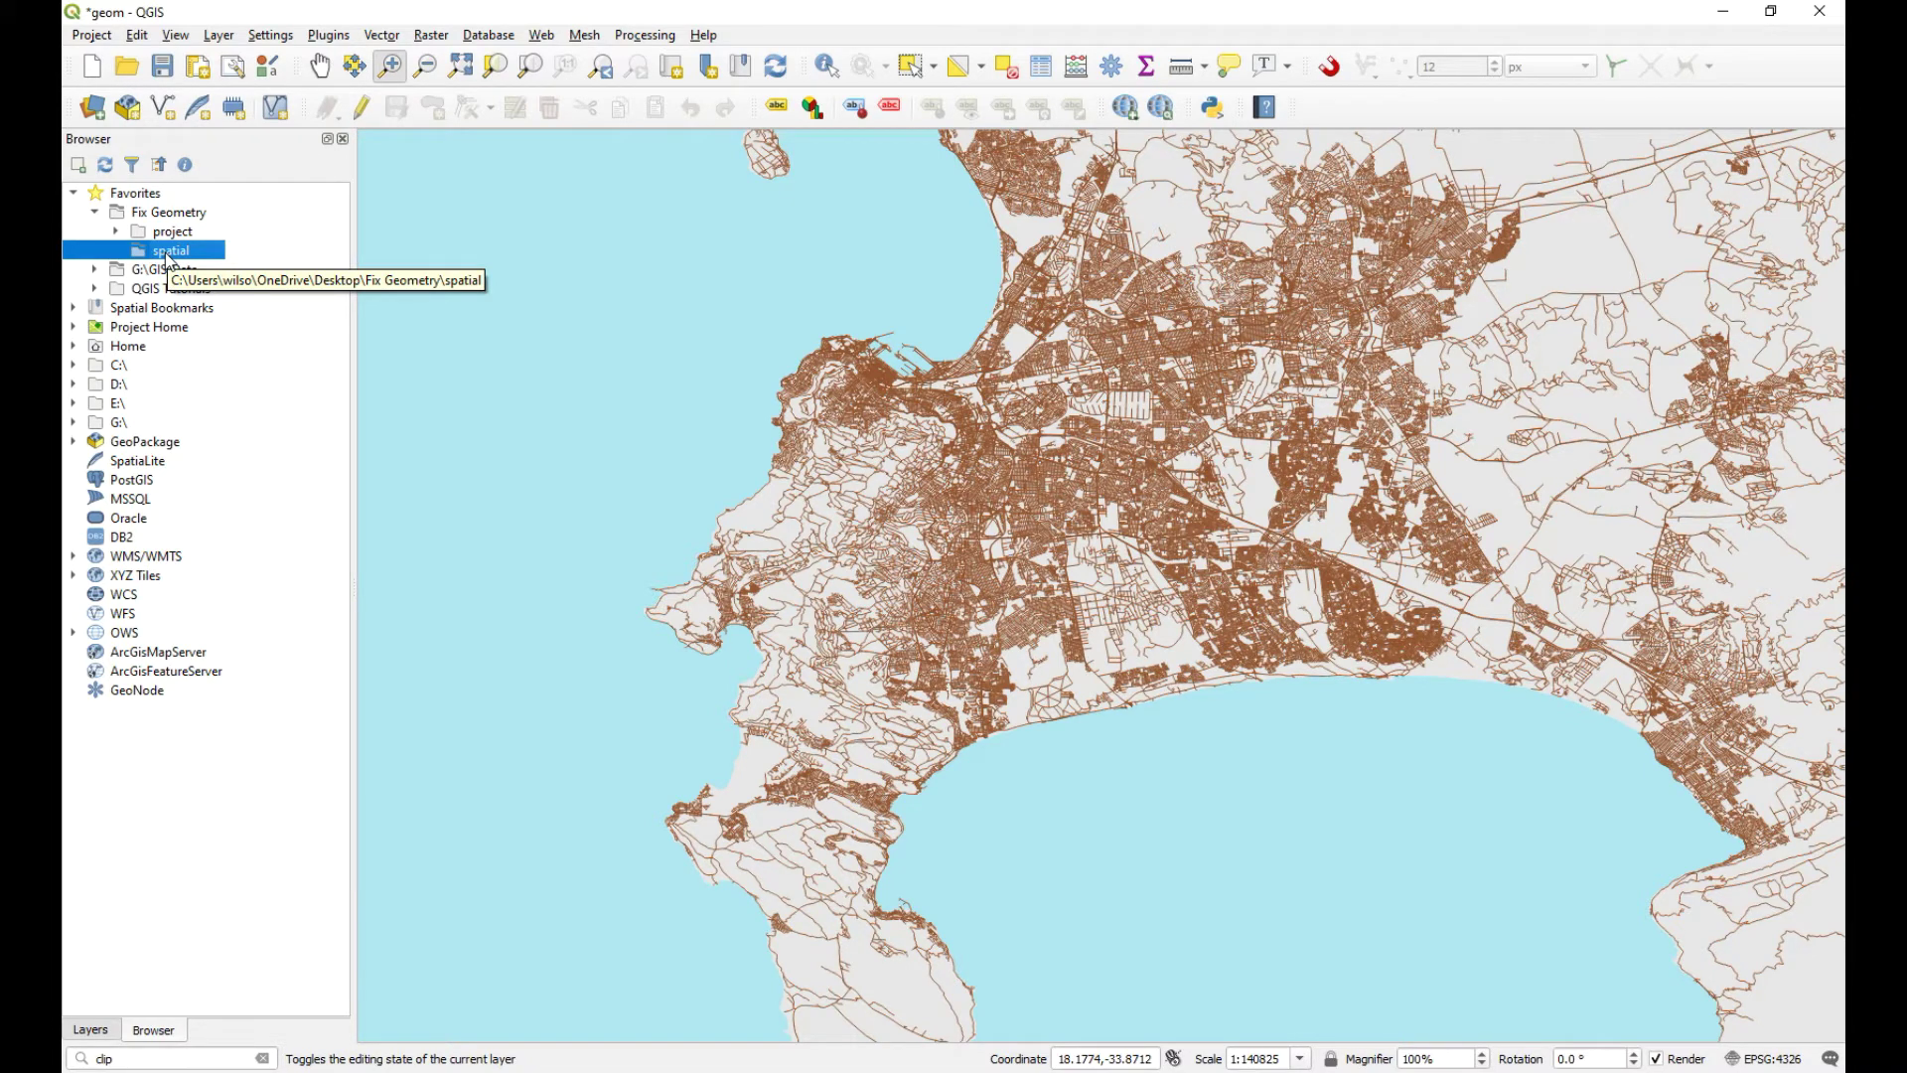
pyautogui.rightClick(186, 257)
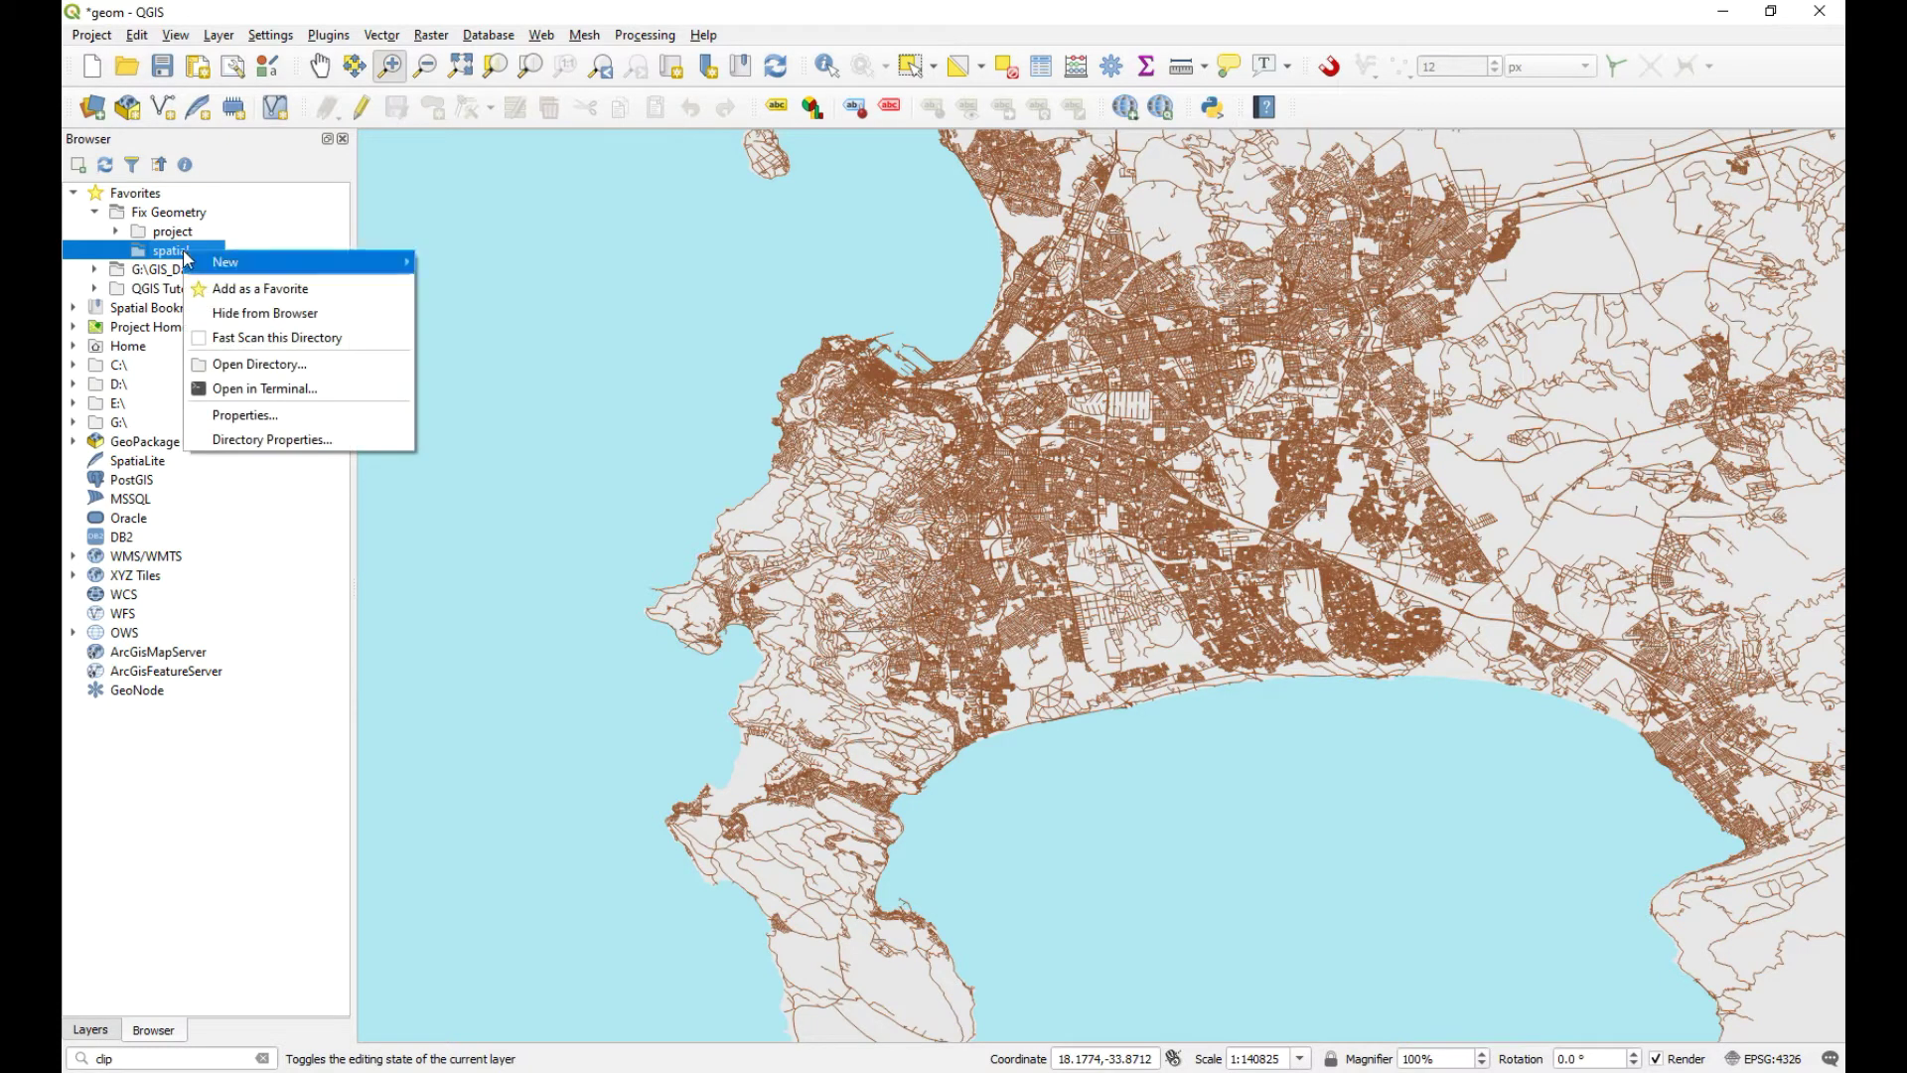
pyautogui.moveTo(280, 266)
pyautogui.click(517, 316)
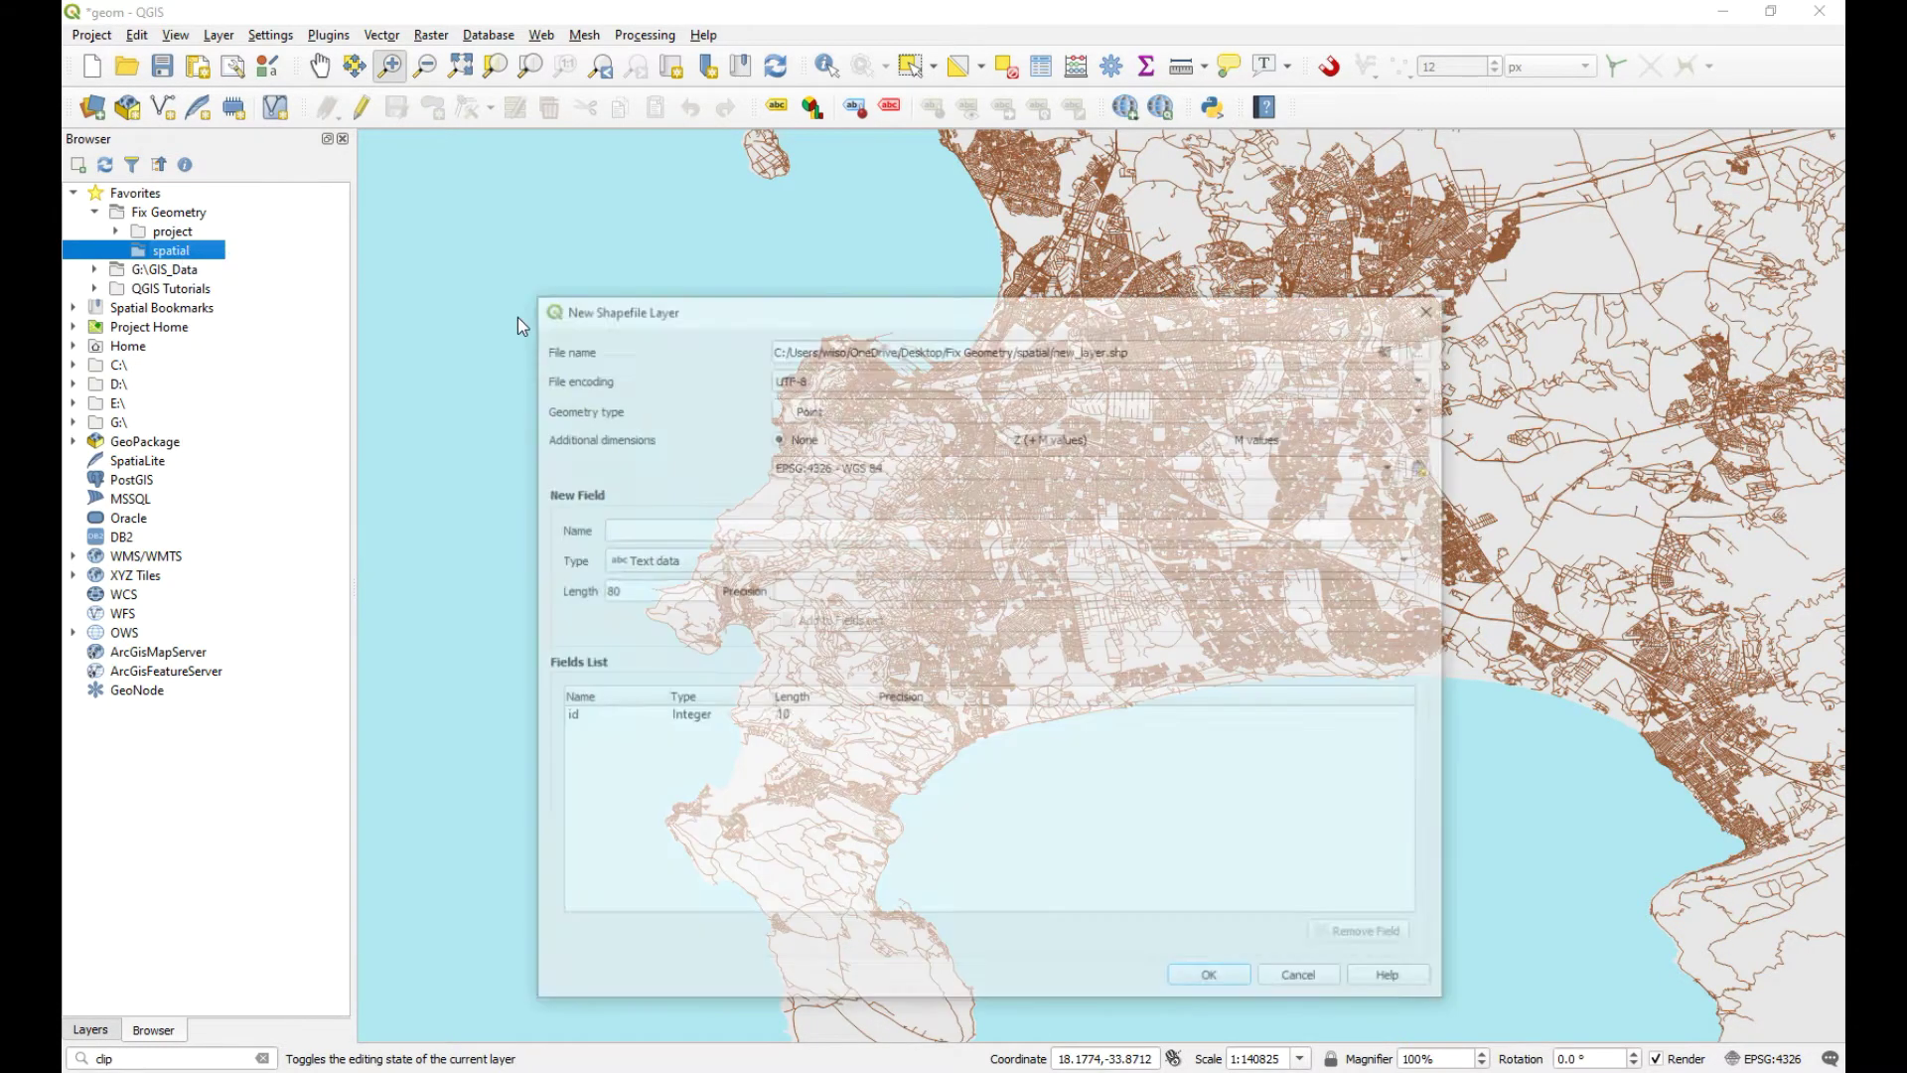
pyautogui.click(1112, 348)
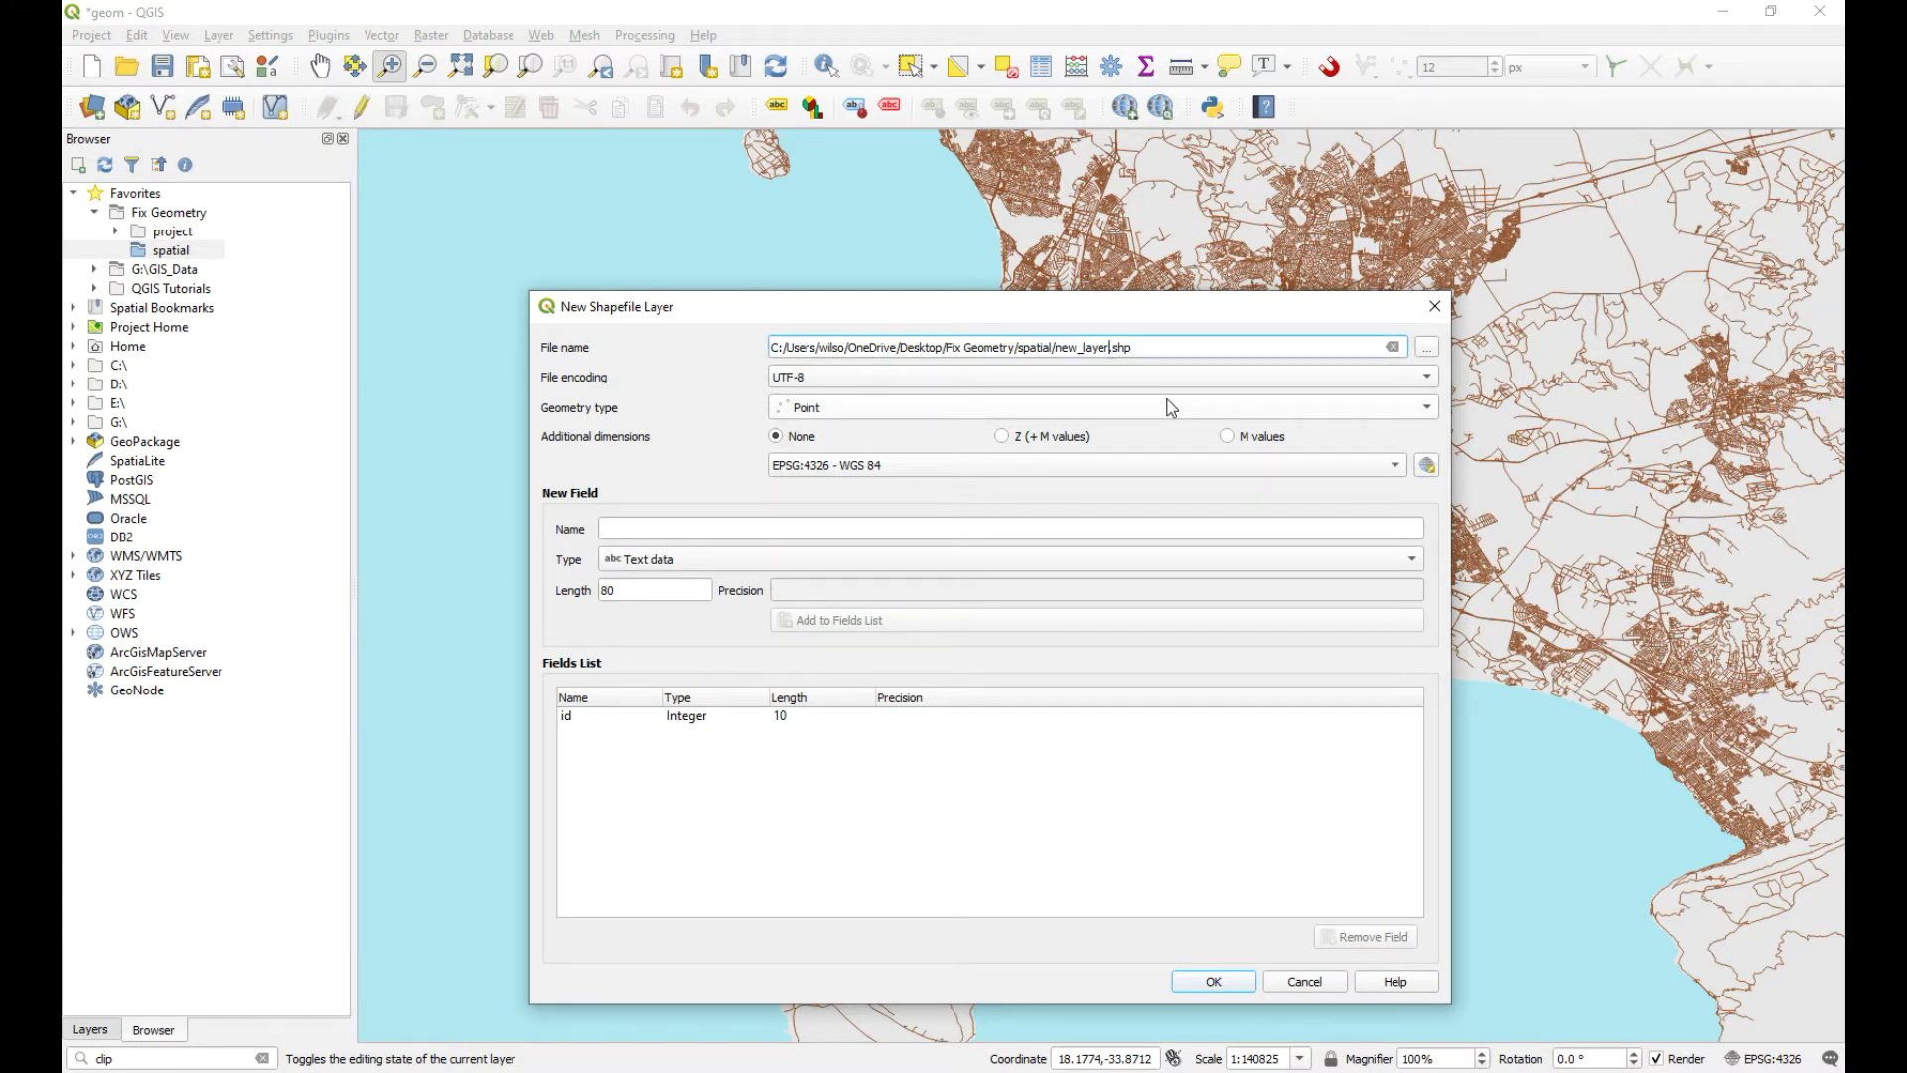
pyautogui.click(958, 403)
pyautogui.click(867, 470)
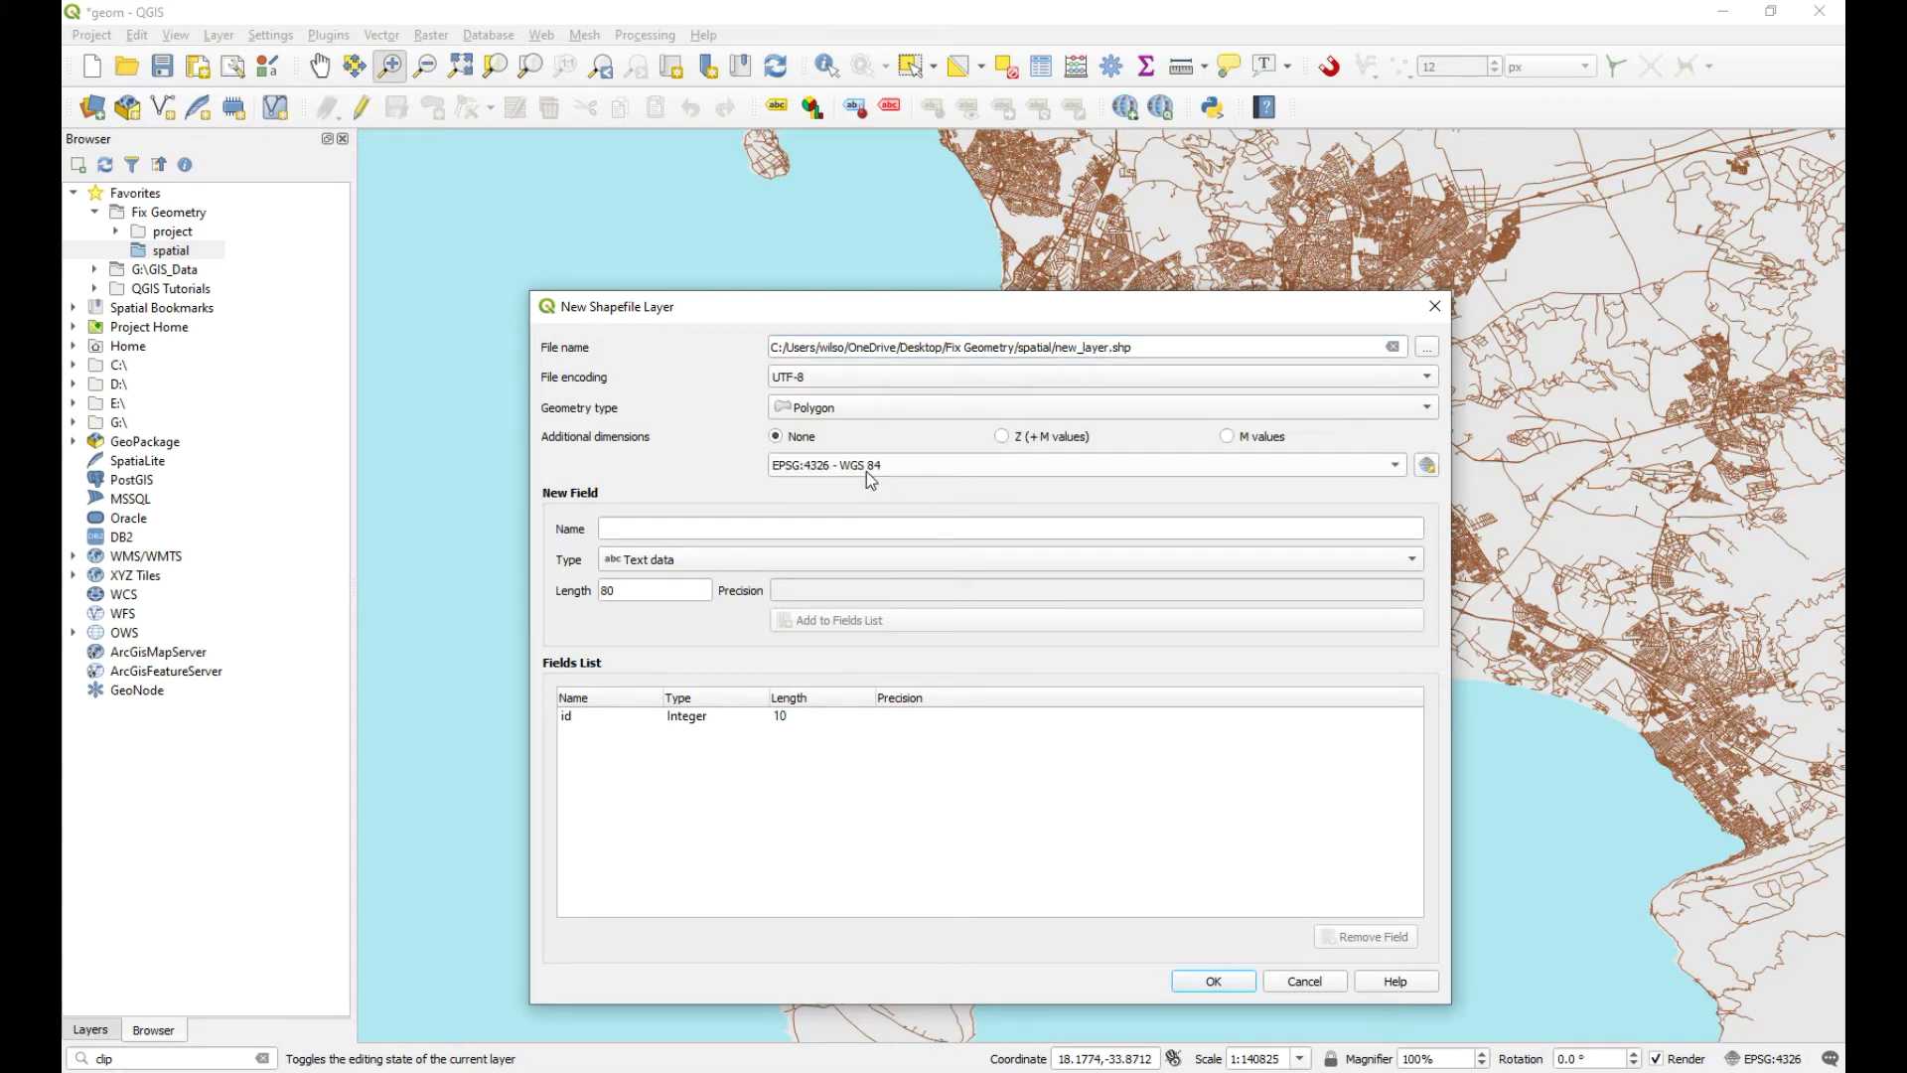
pyautogui.click(700, 525)
pyautogui.write('name')
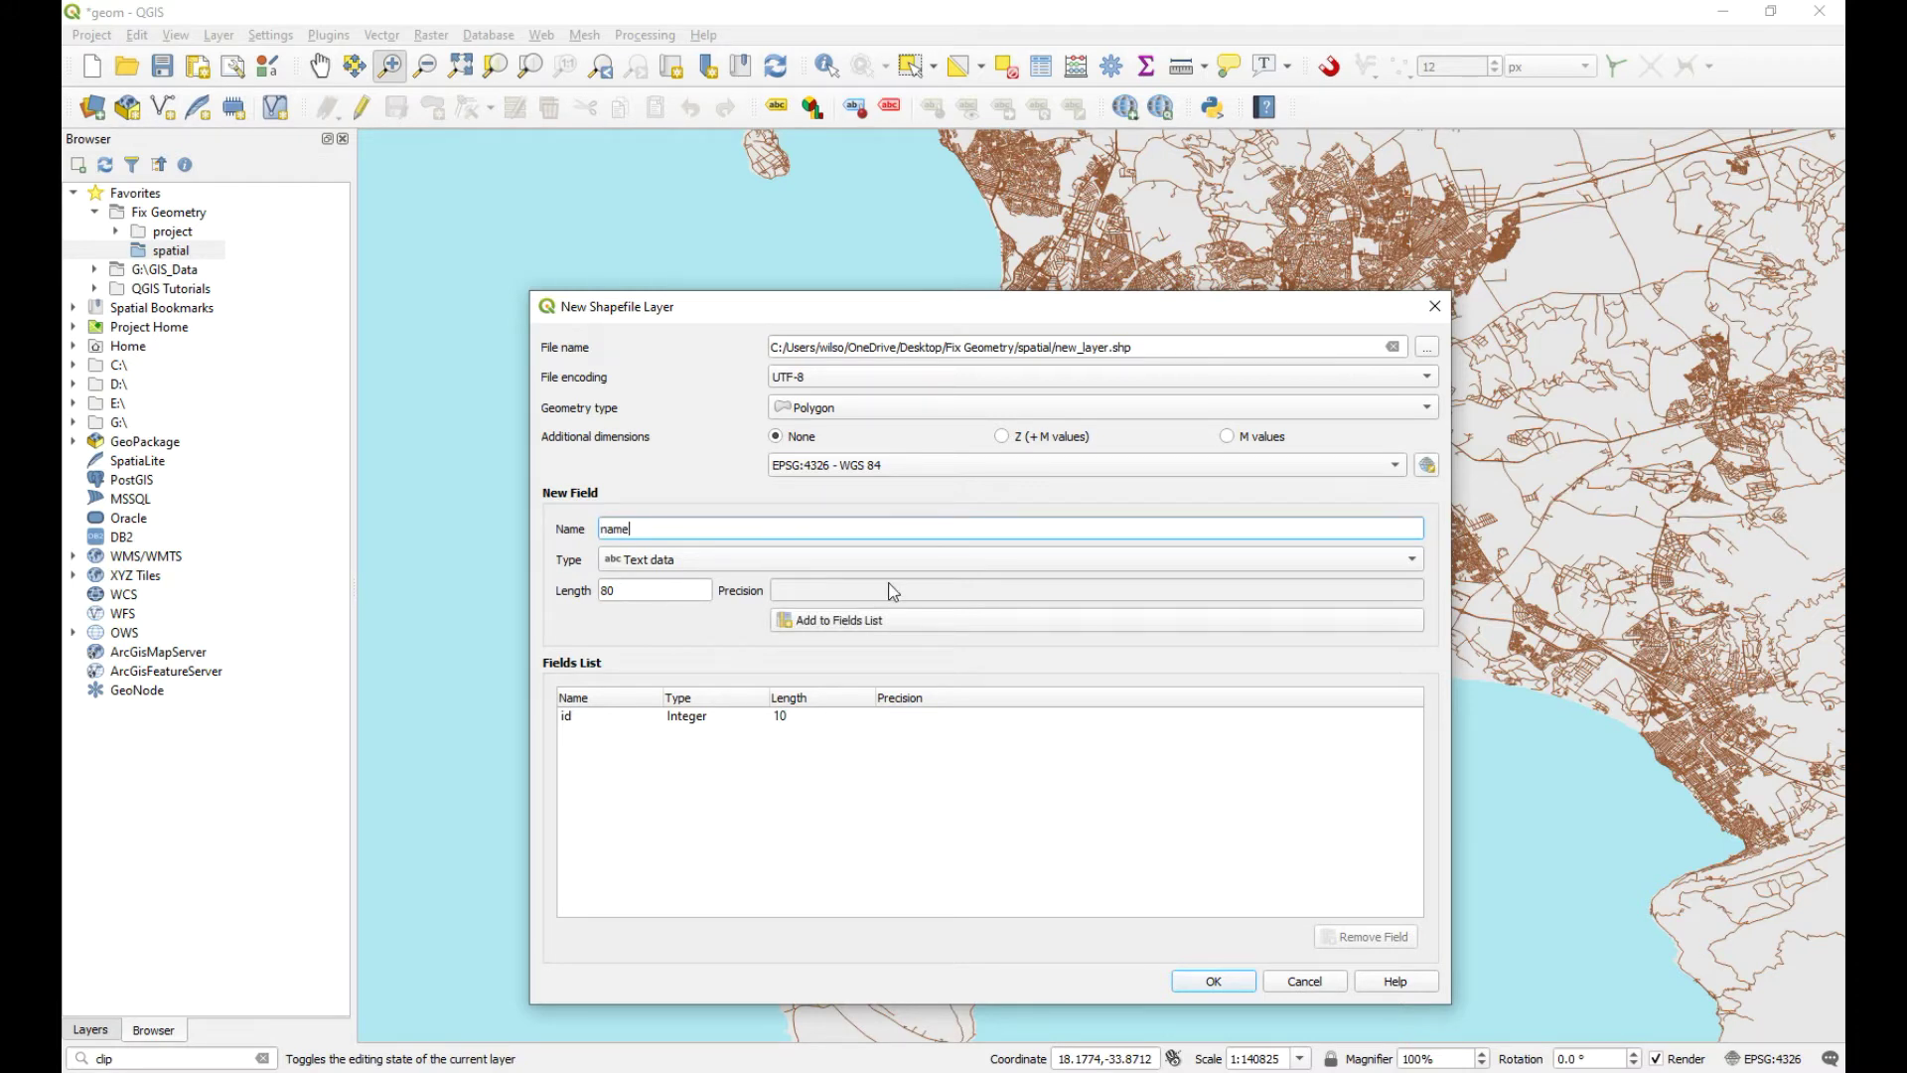
pyautogui.click(834, 621)
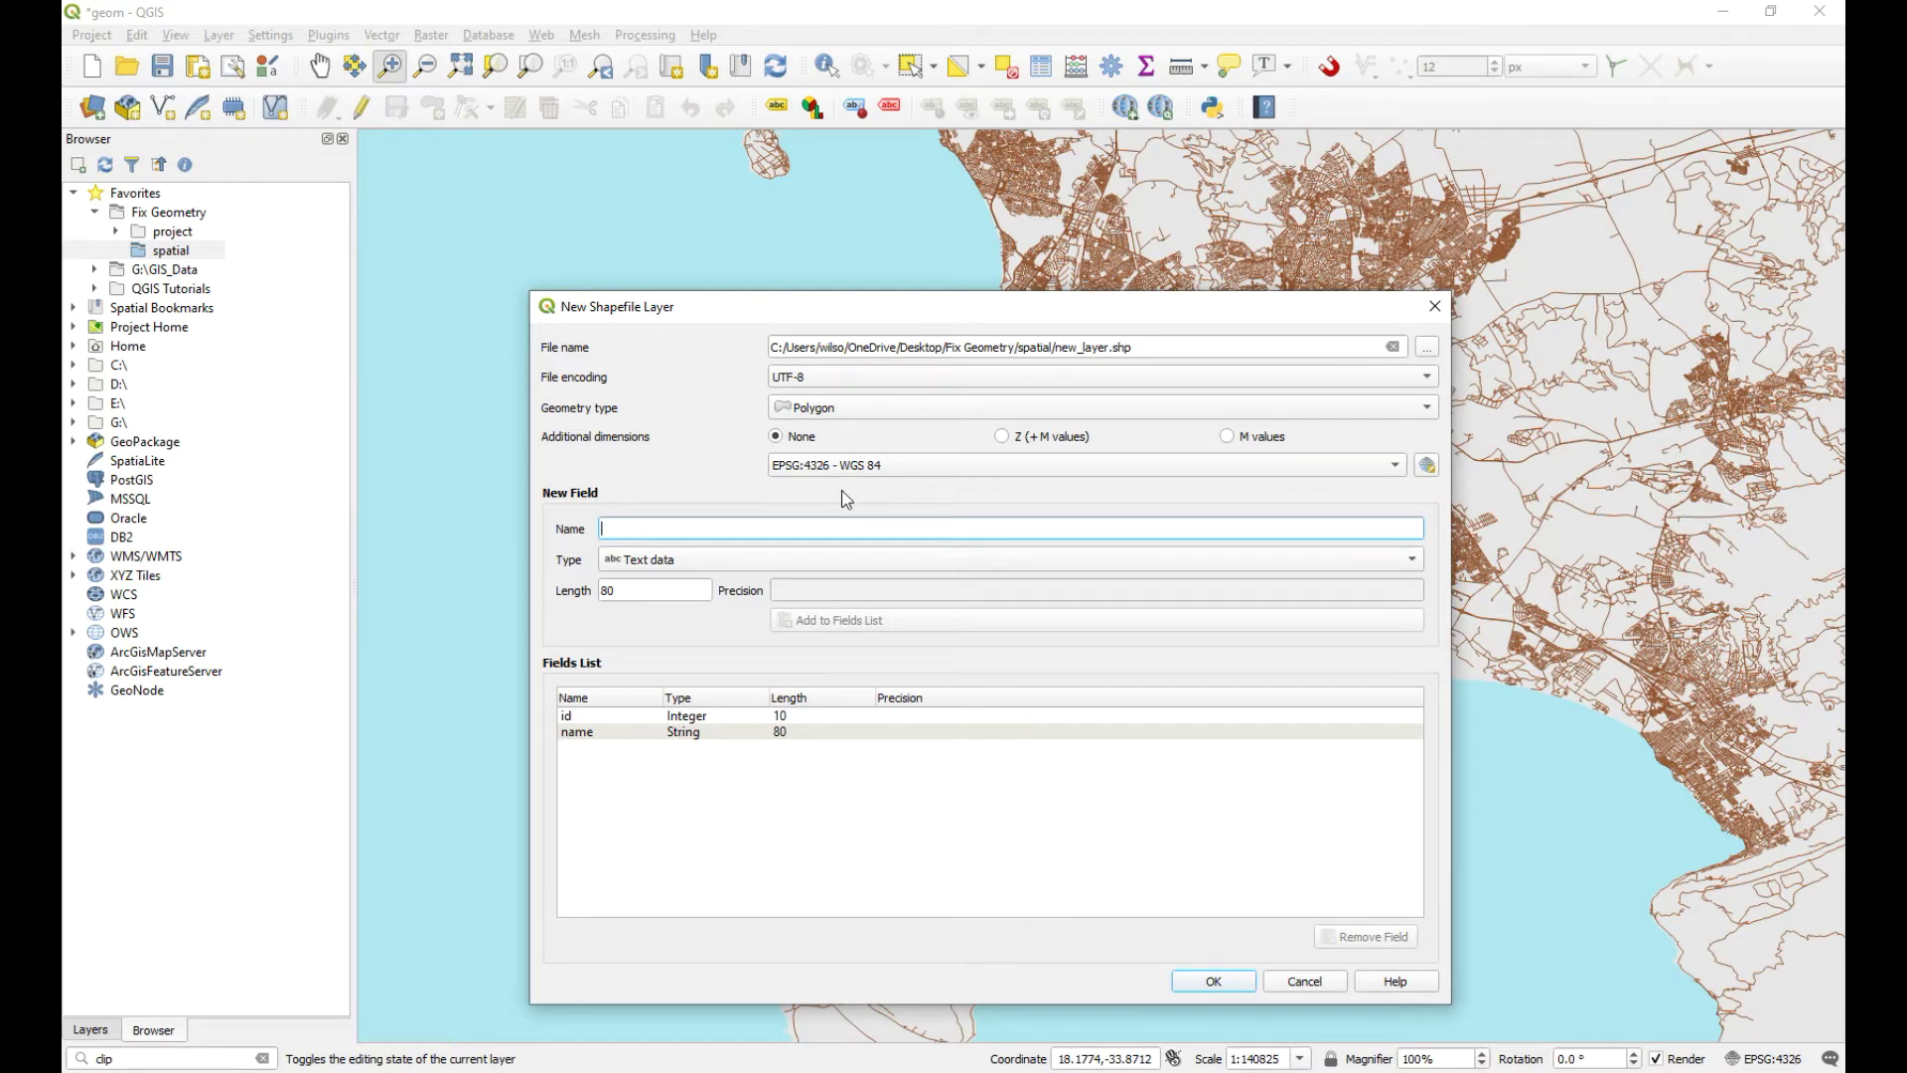
pyautogui.click(1213, 982)
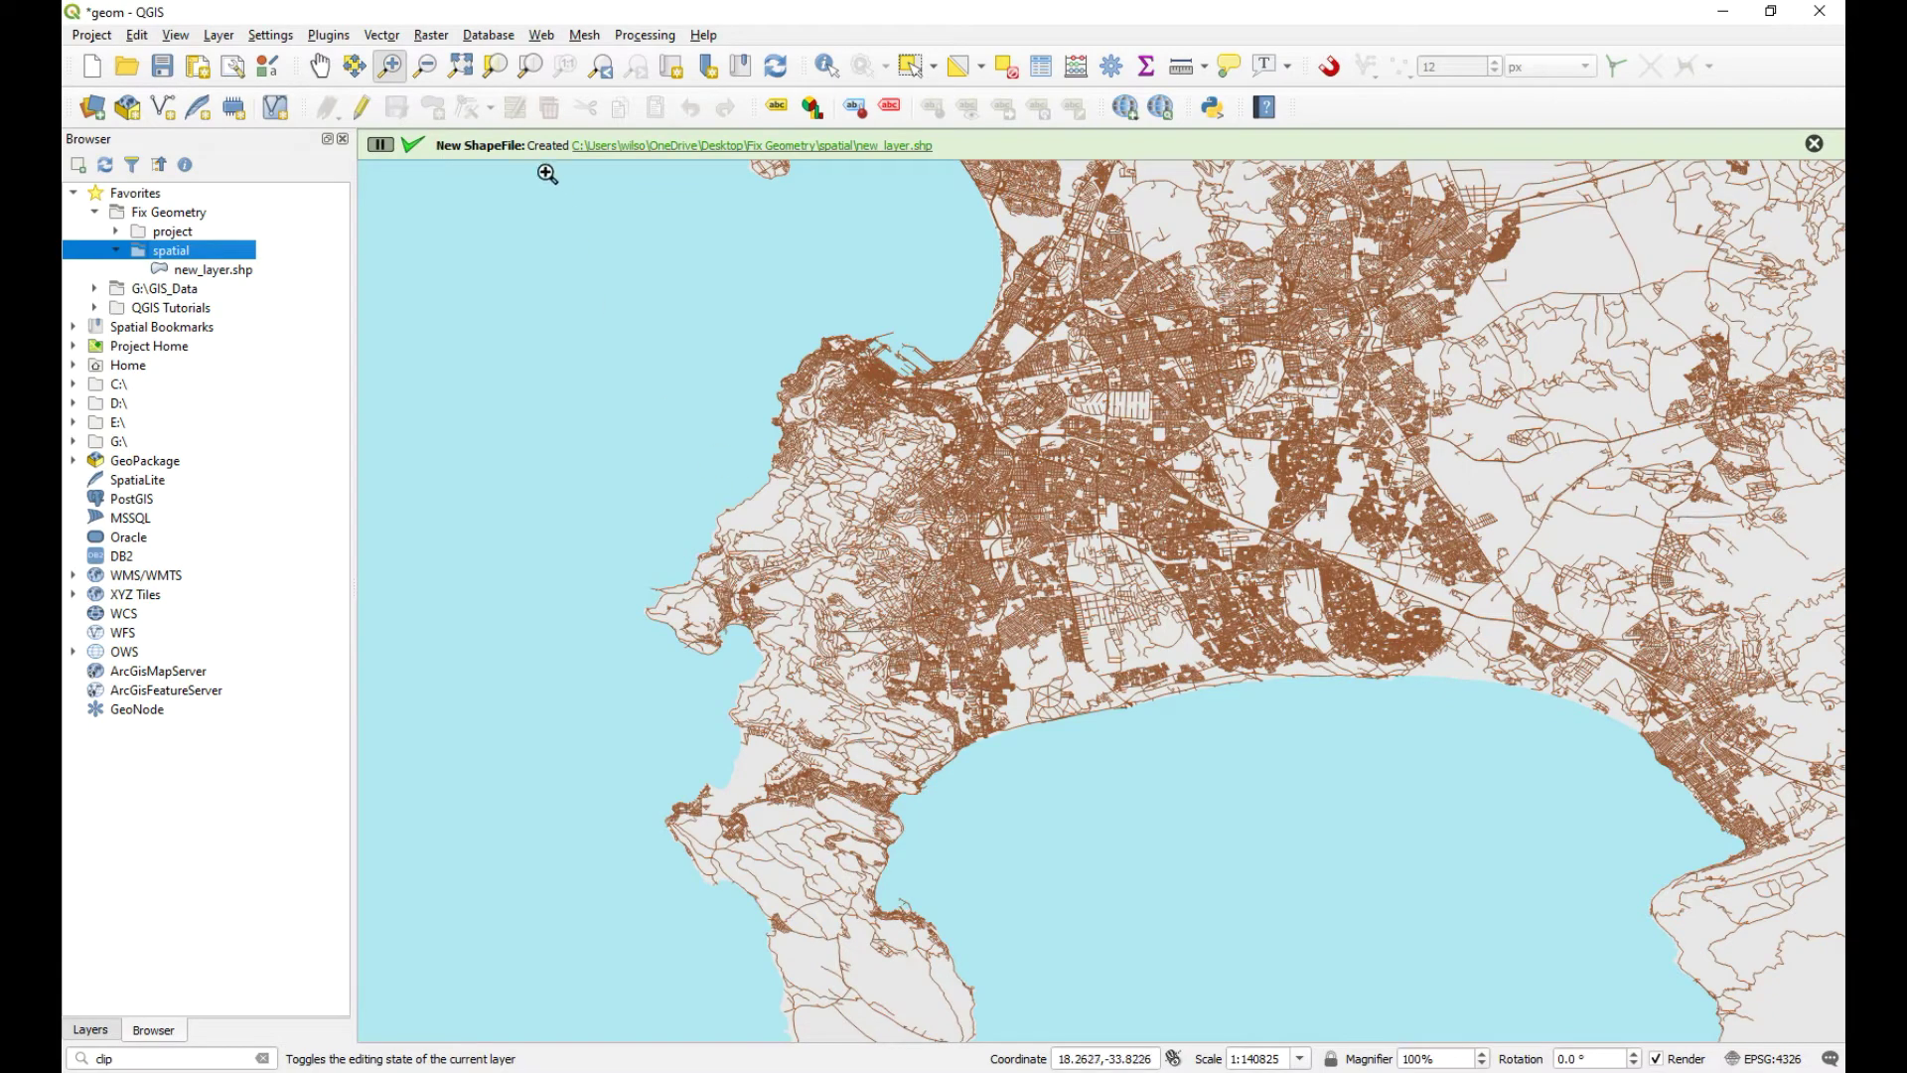
# Zoom in on the central streets and add new_layer.shp to the map between Roads and Provincial.
pyautogui.click(394, 67)
pyautogui.moveTo(885, 497); pyautogui.dragTo(1065, 759)
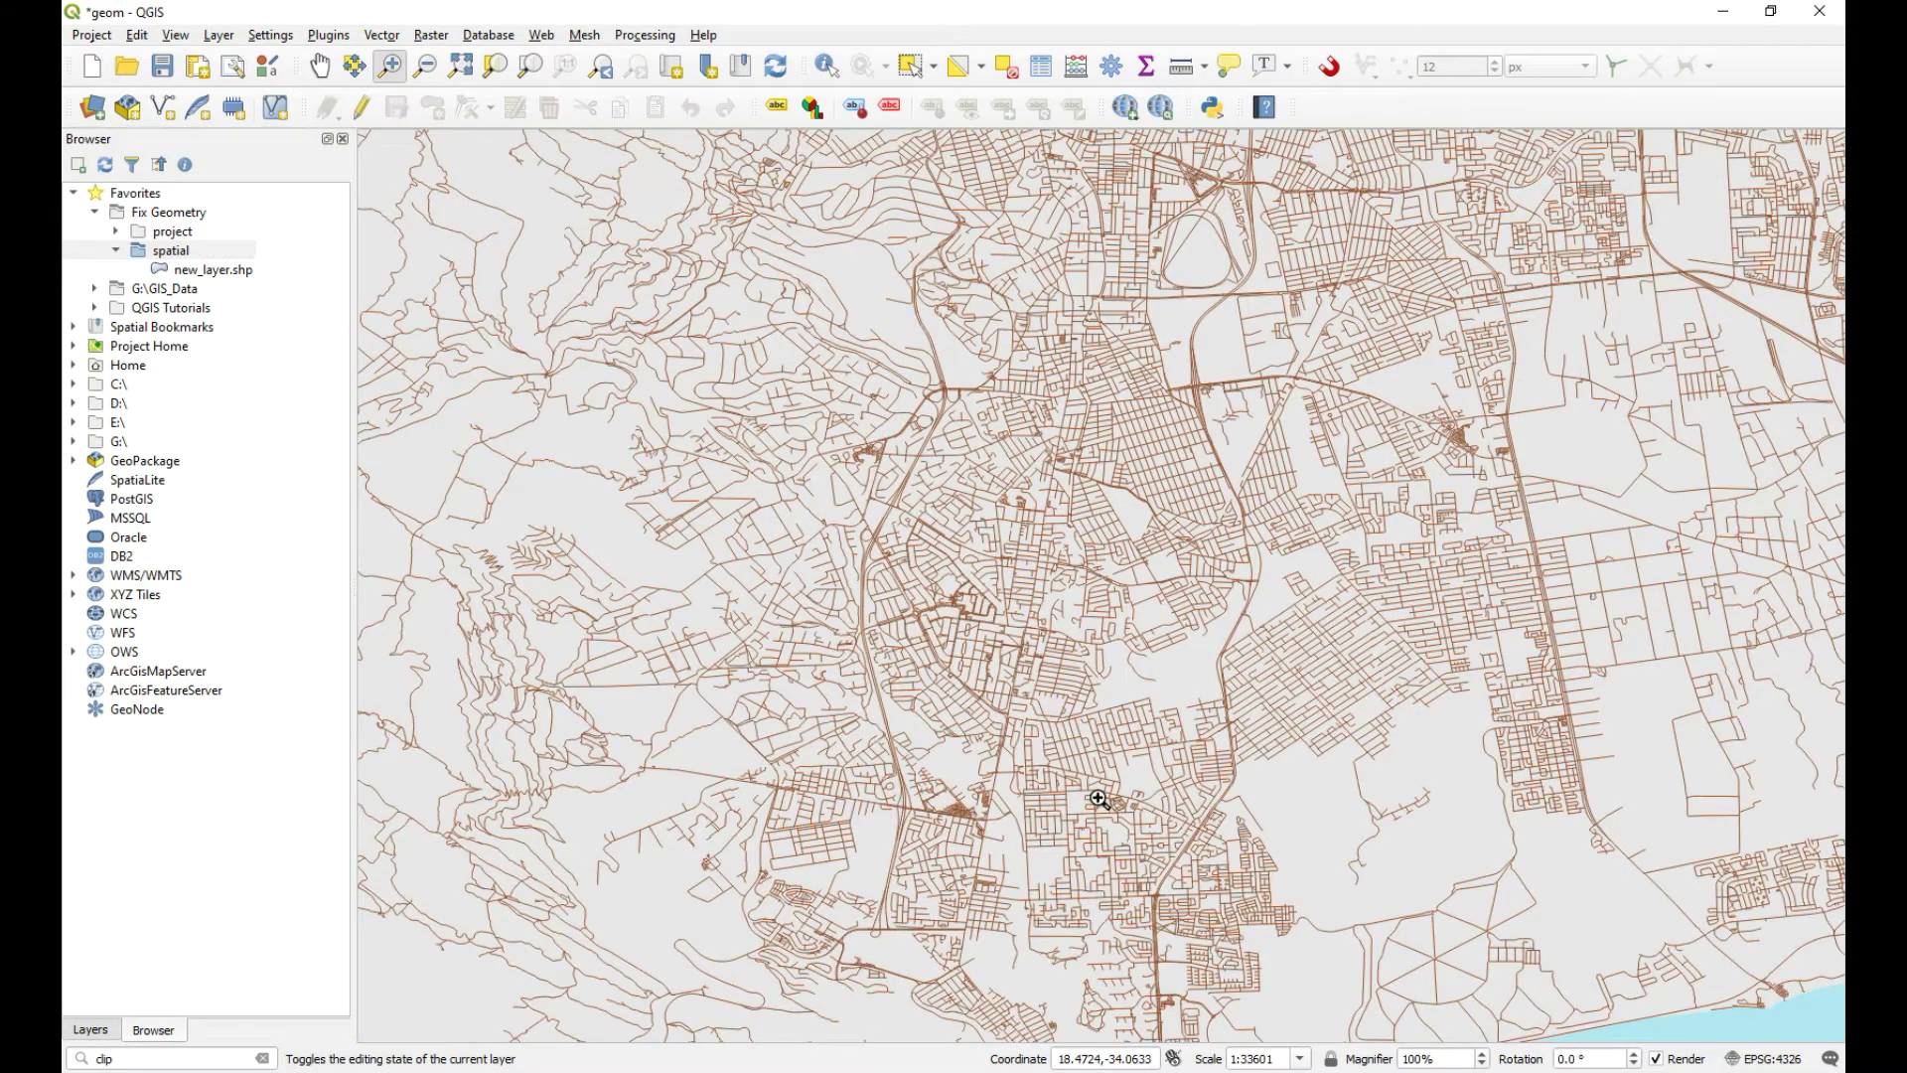
pyautogui.moveTo(740, 369); pyautogui.dragTo(1192, 792)
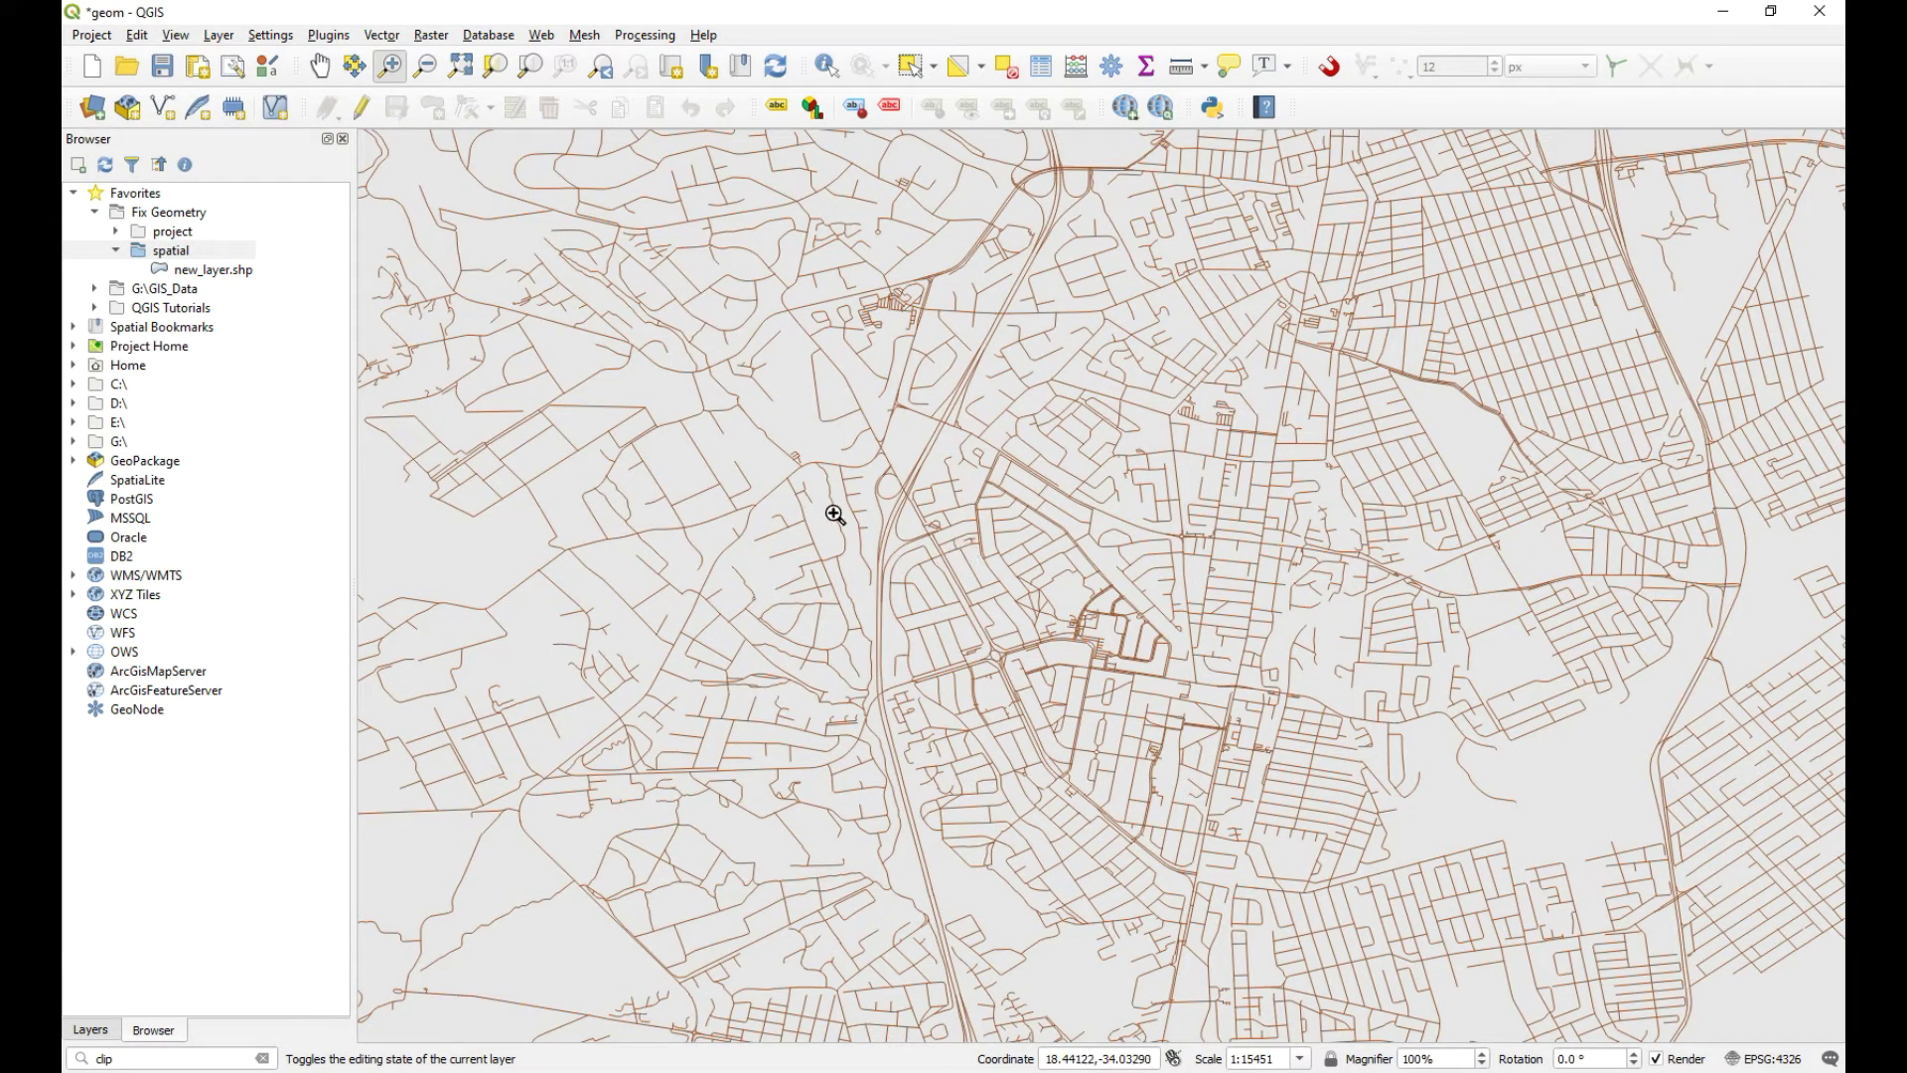
pyautogui.click(203, 272)
pyautogui.moveTo(206, 278); pyautogui.dragTo(545, 422)
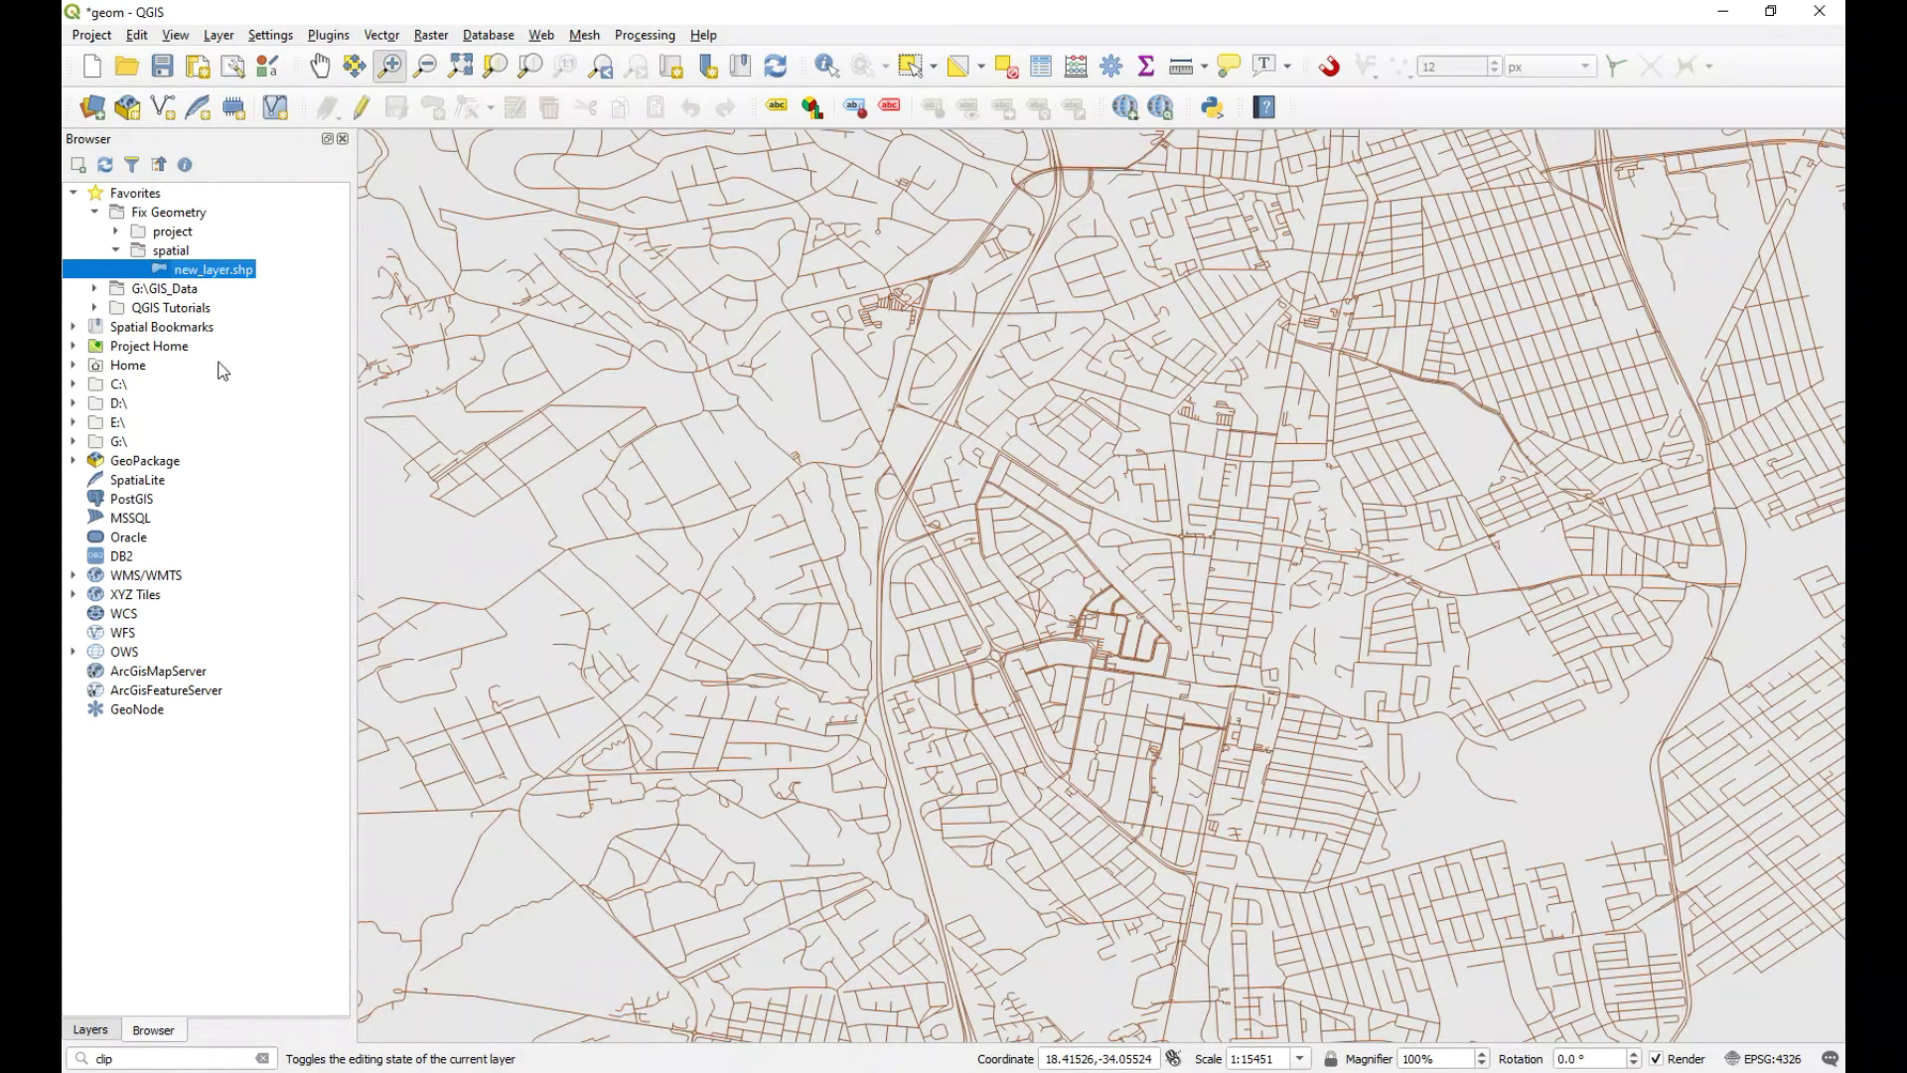
pyautogui.click(105, 1029)
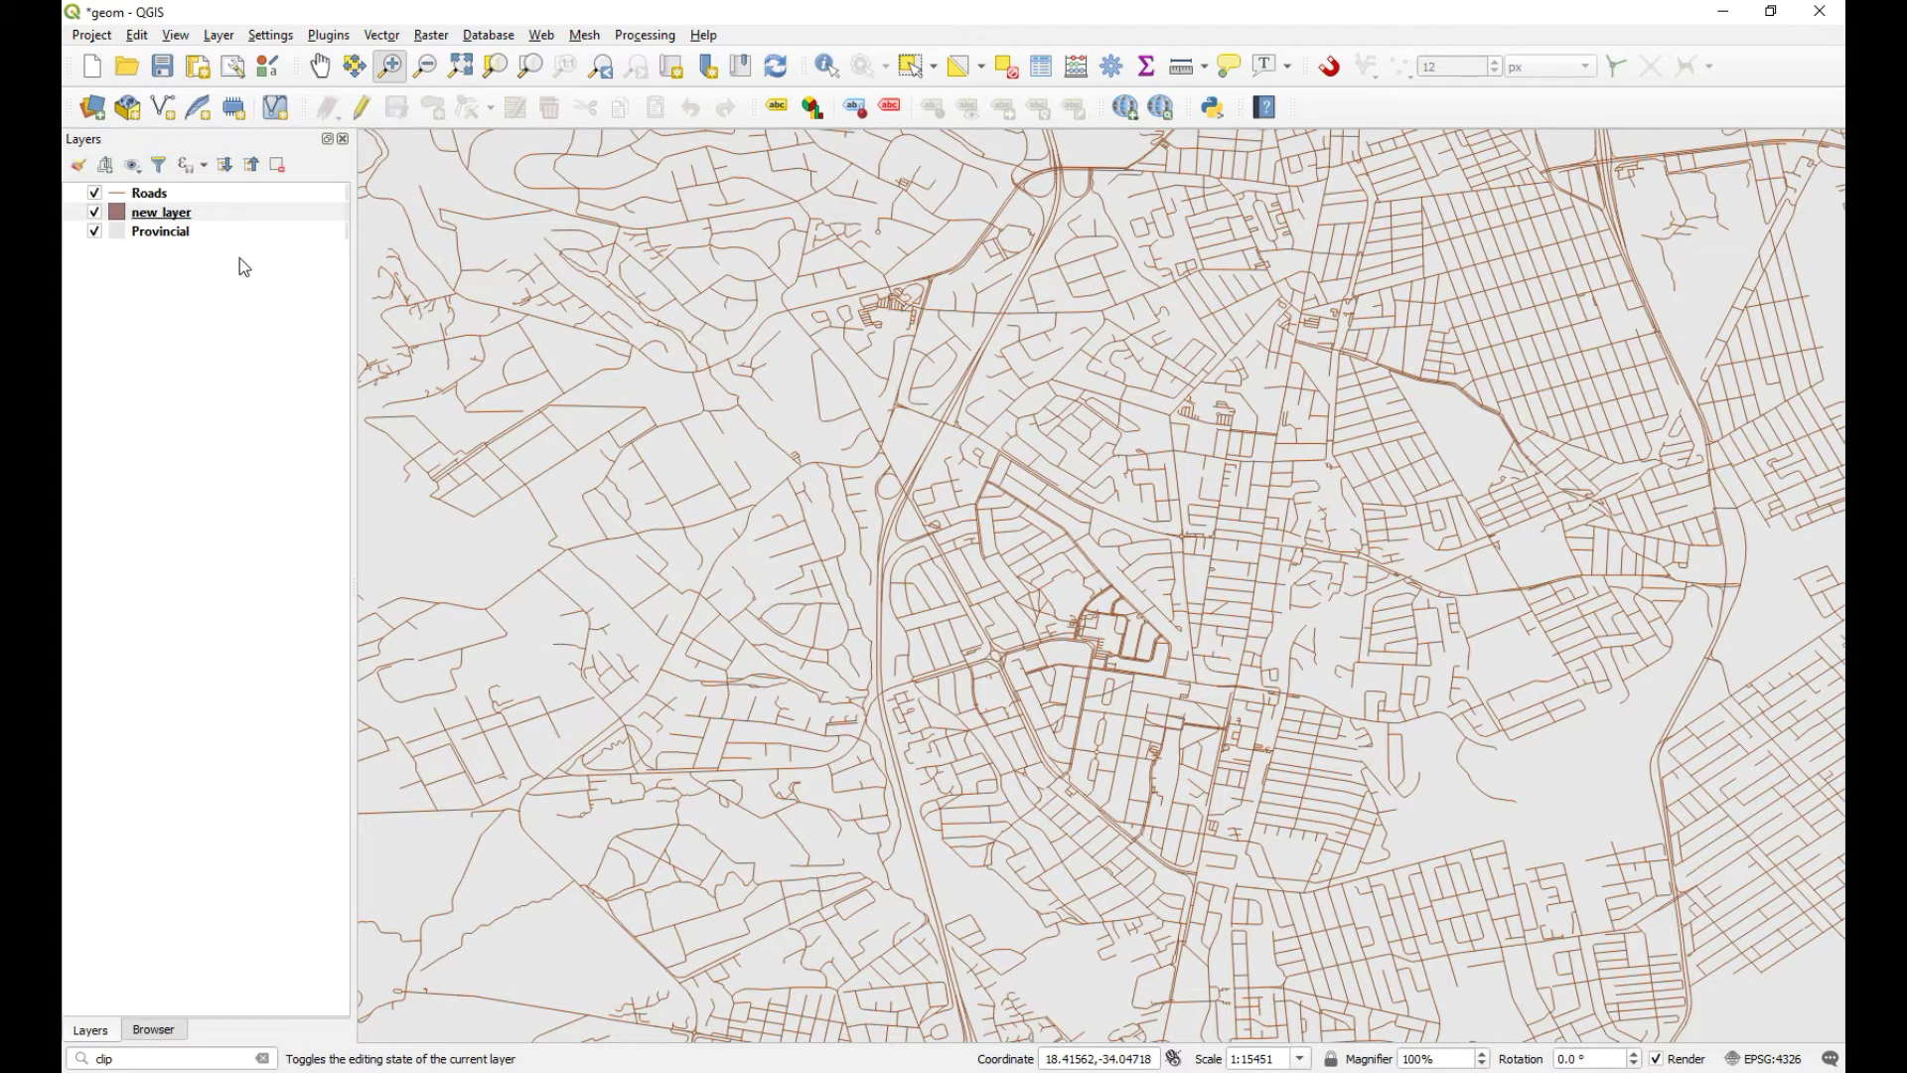
# Set new_layer's simple fill colour to magenta #f146fa.
pyautogui.click(777, 106)
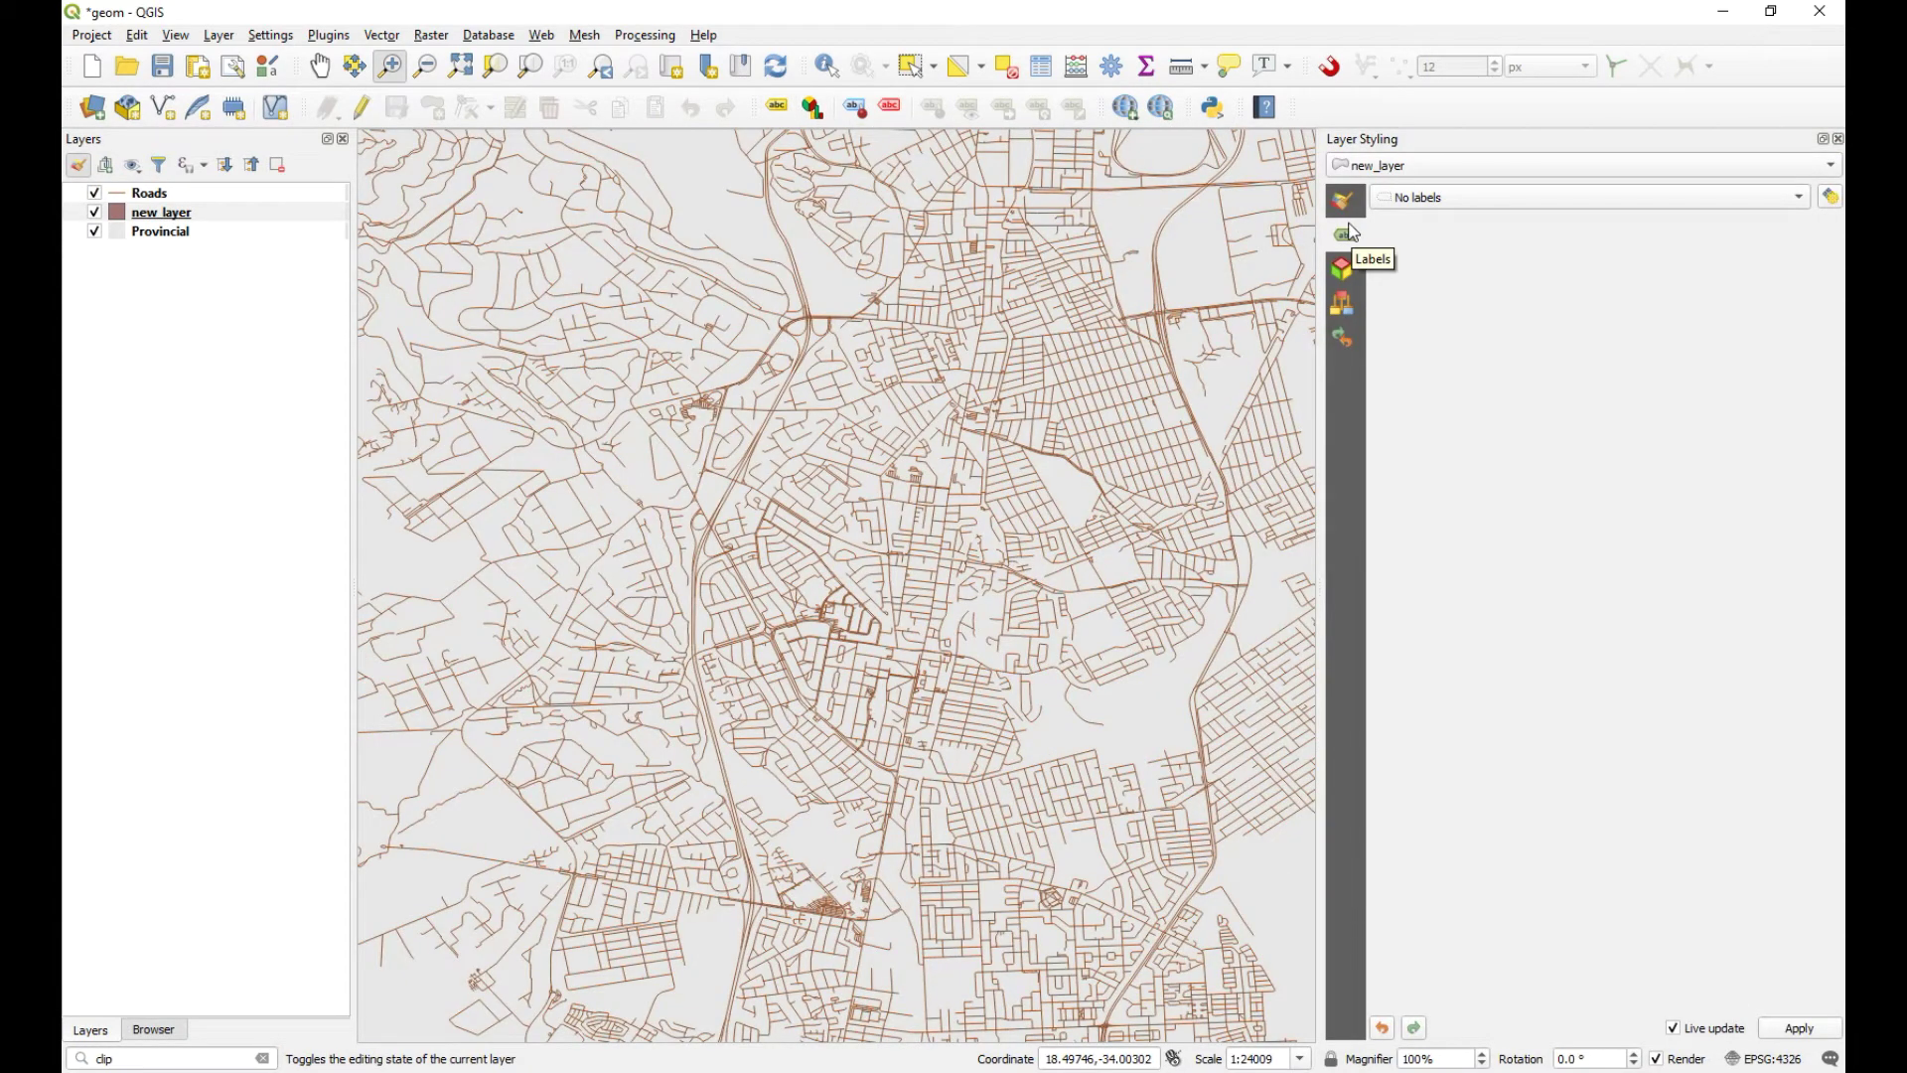
pyautogui.click(1343, 200)
pyautogui.click(1599, 248)
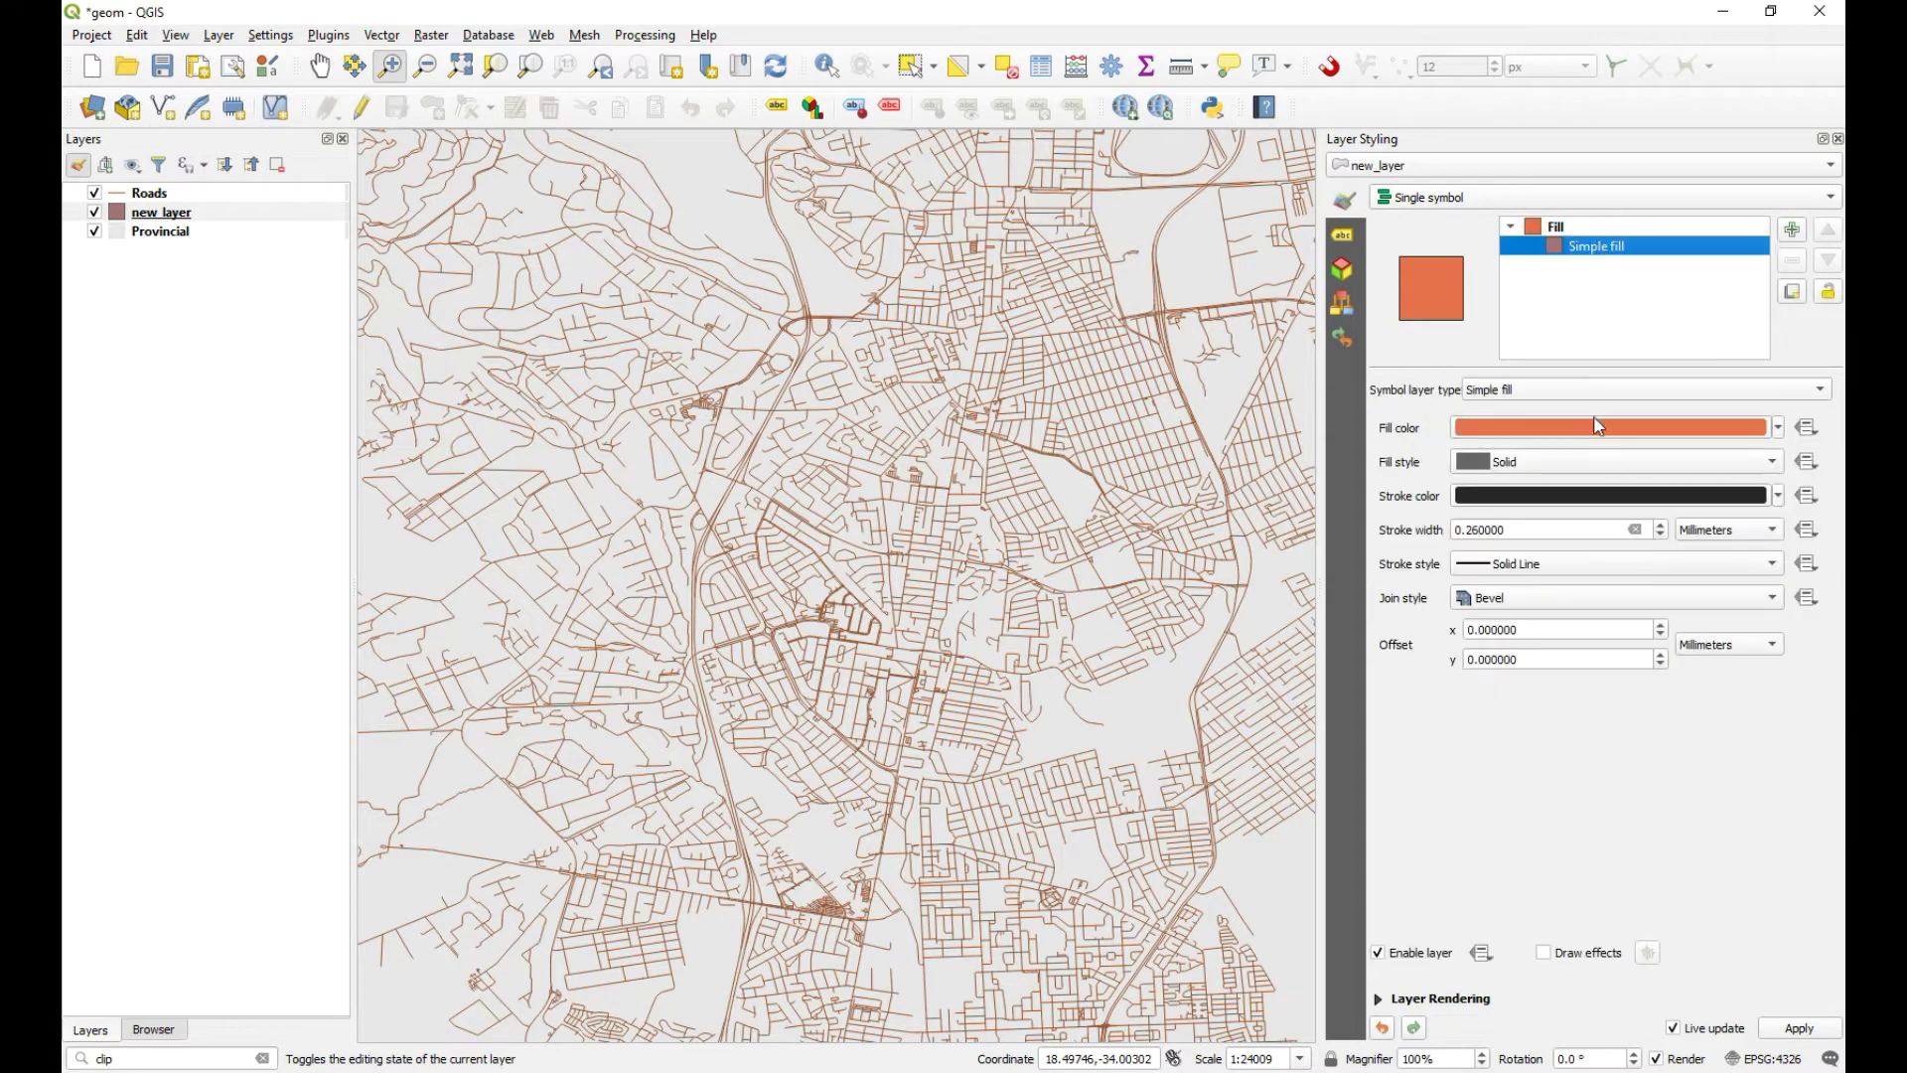
pyautogui.click(1598, 433)
pyautogui.click(1663, 500)
pyautogui.moveTo(1653, 487); pyautogui.dragTo(1644, 477)
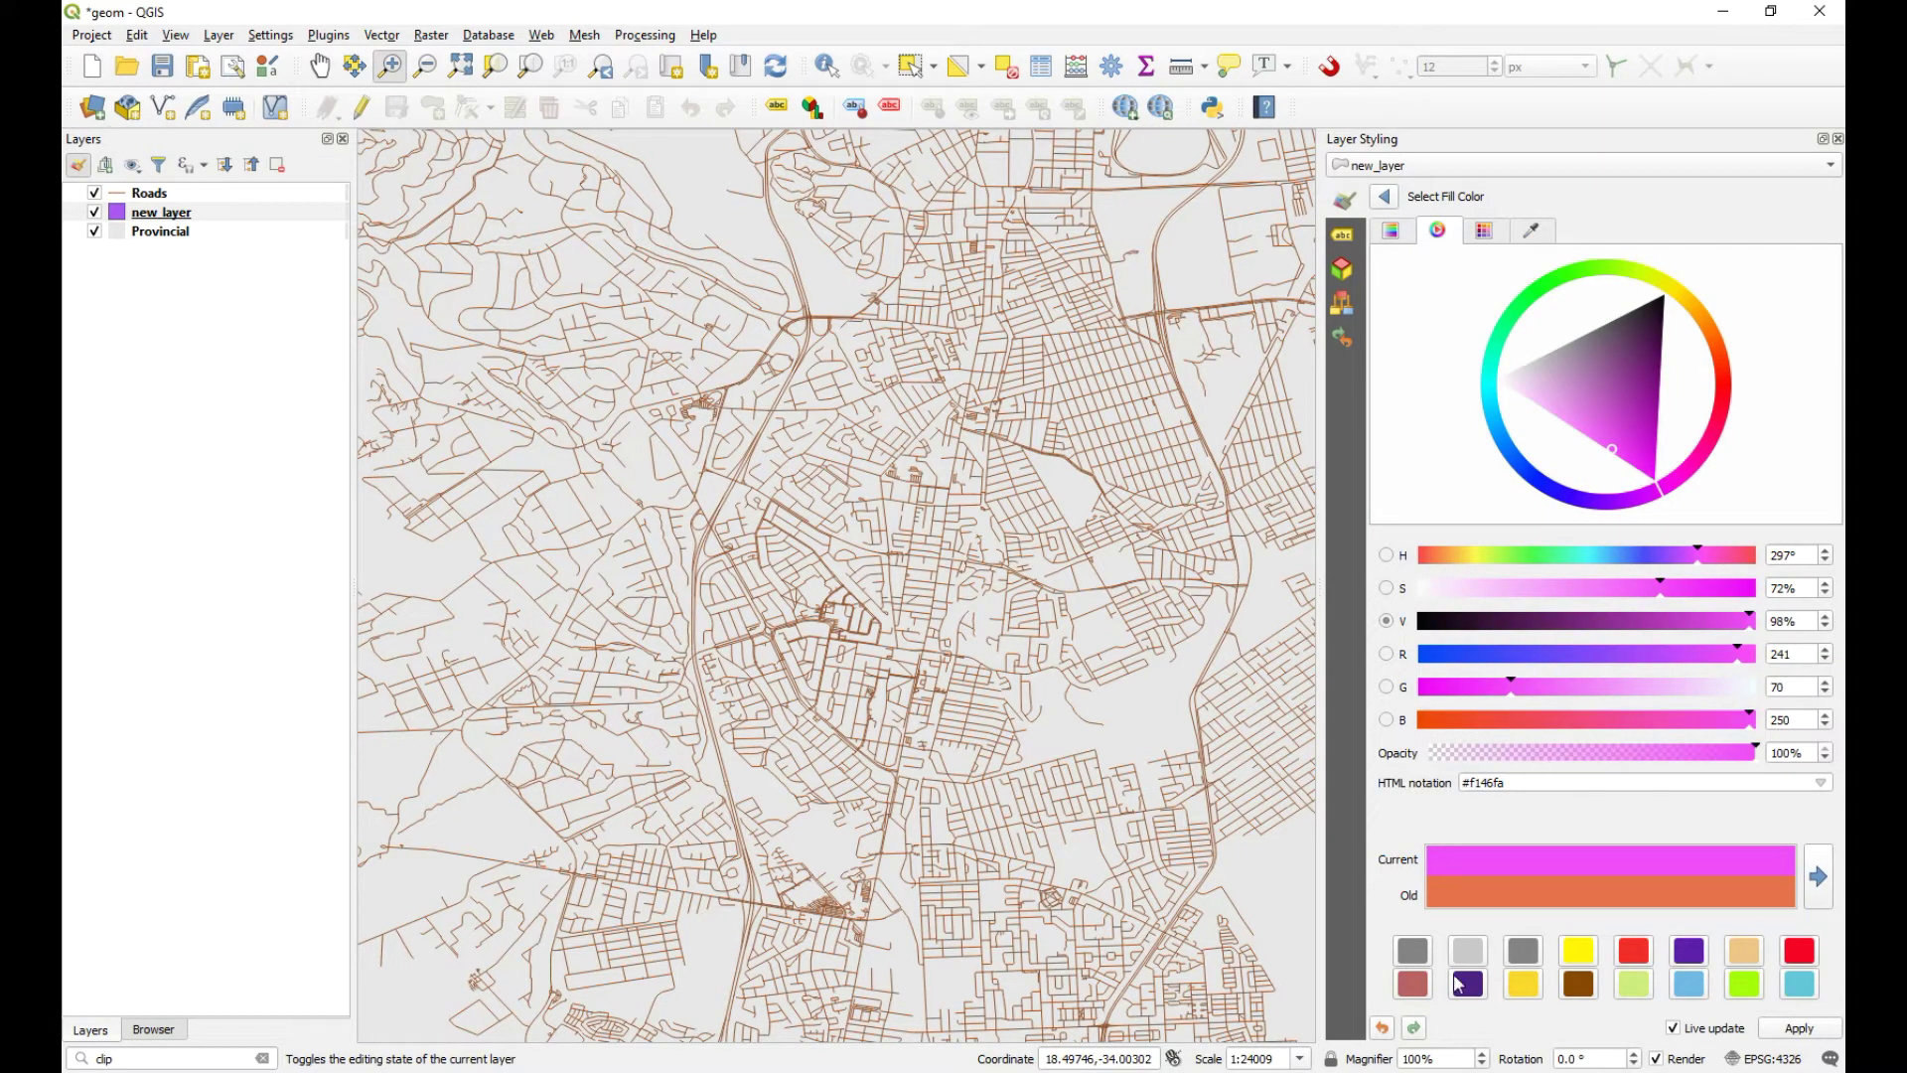
pyautogui.click(1385, 197)
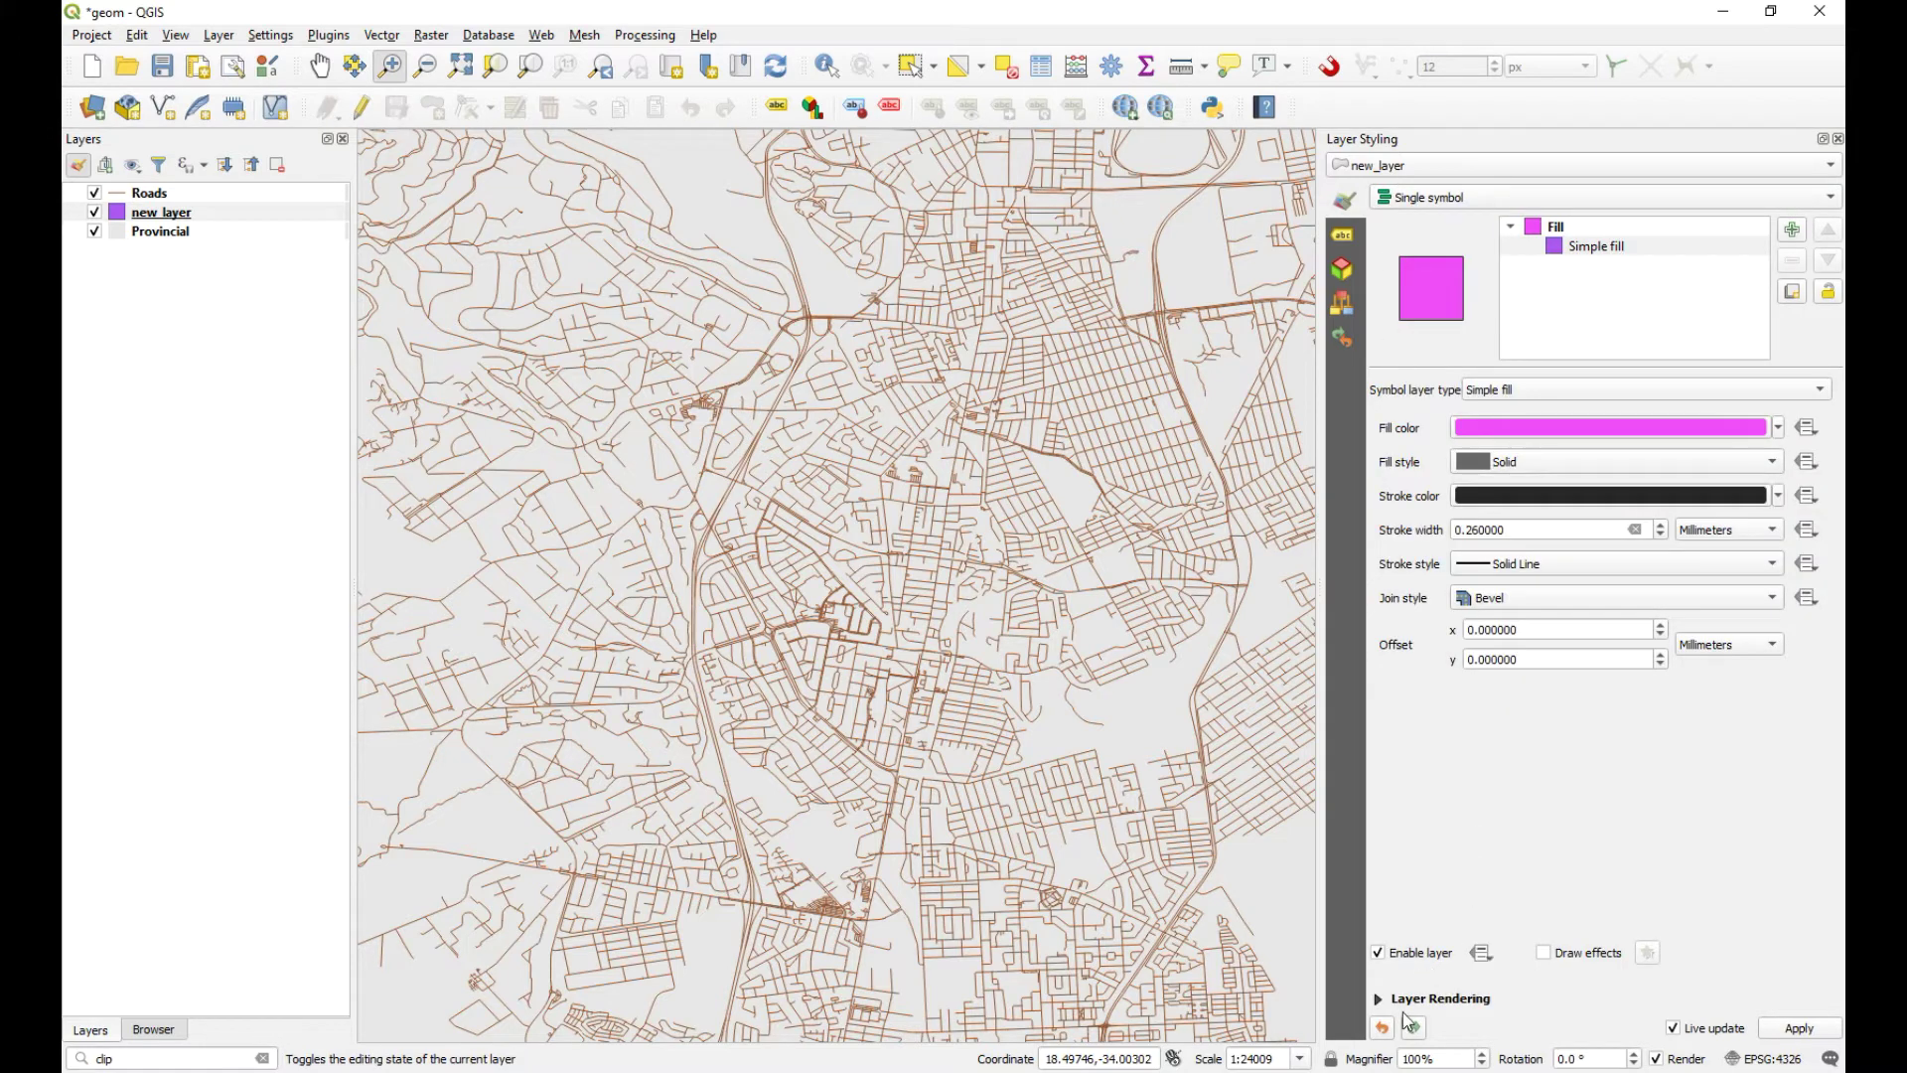
# Set the layer rendering opacity to 50% and close the styling panel.
pyautogui.click(1410, 999)
pyautogui.moveTo(1795, 879); pyautogui.dragTo(1694, 881)
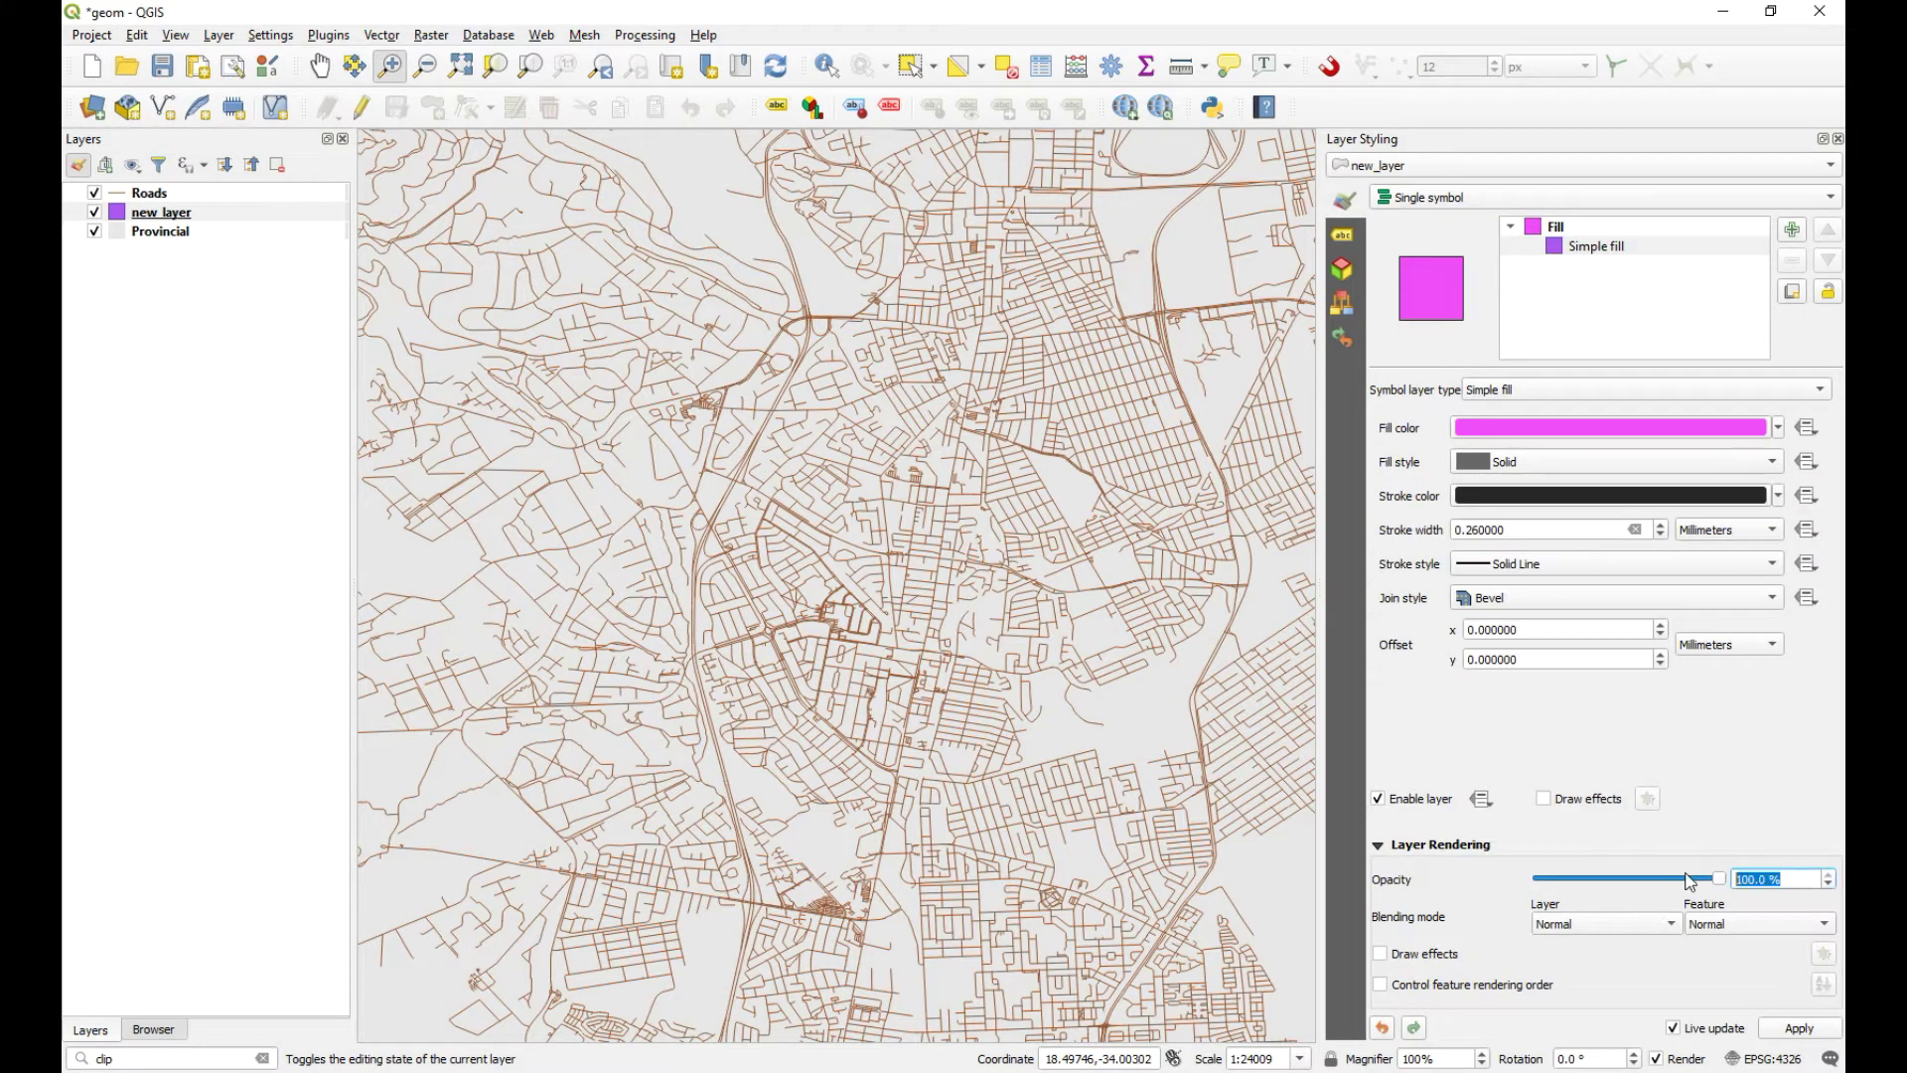
pyautogui.write('50')
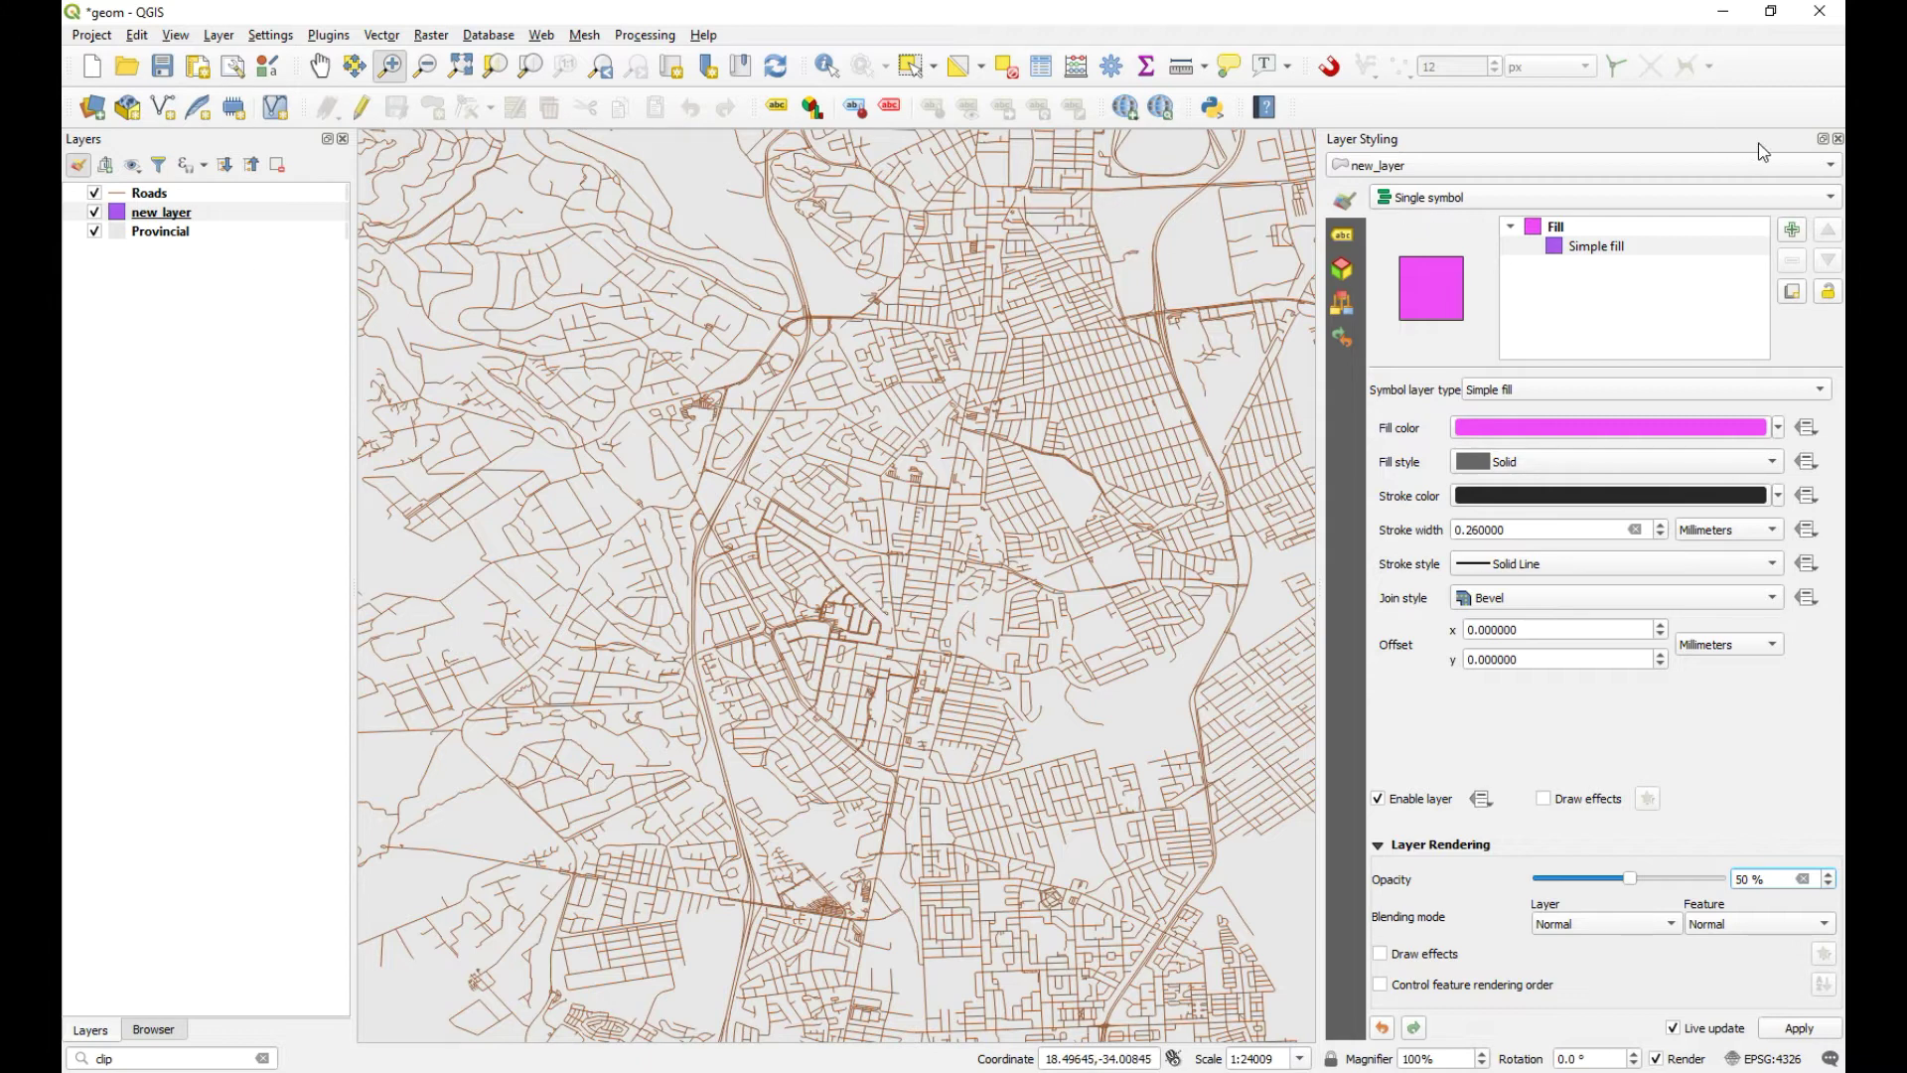
pyautogui.click(1837, 139)
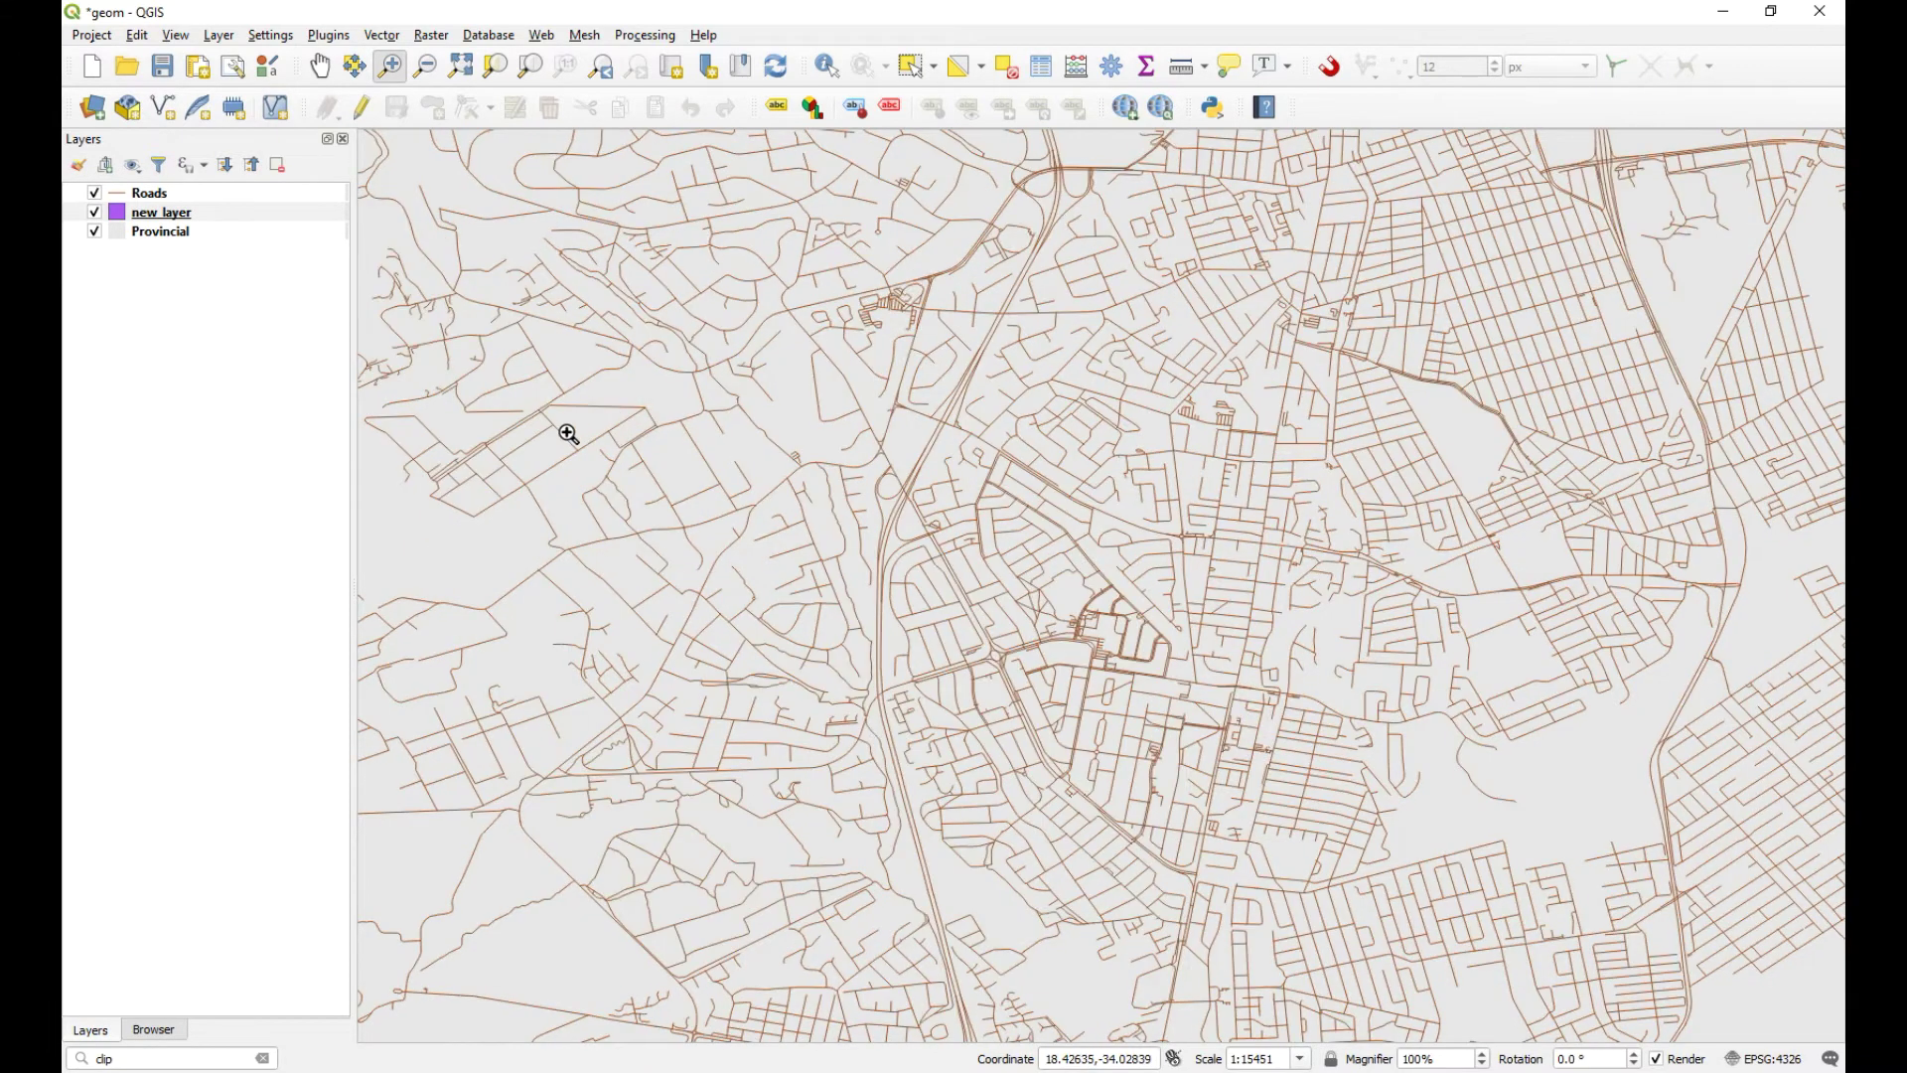
# In edit mode, draw a five-vertex self-intersecting polygon over the central roads on new_layer.
pyautogui.click(364, 109)
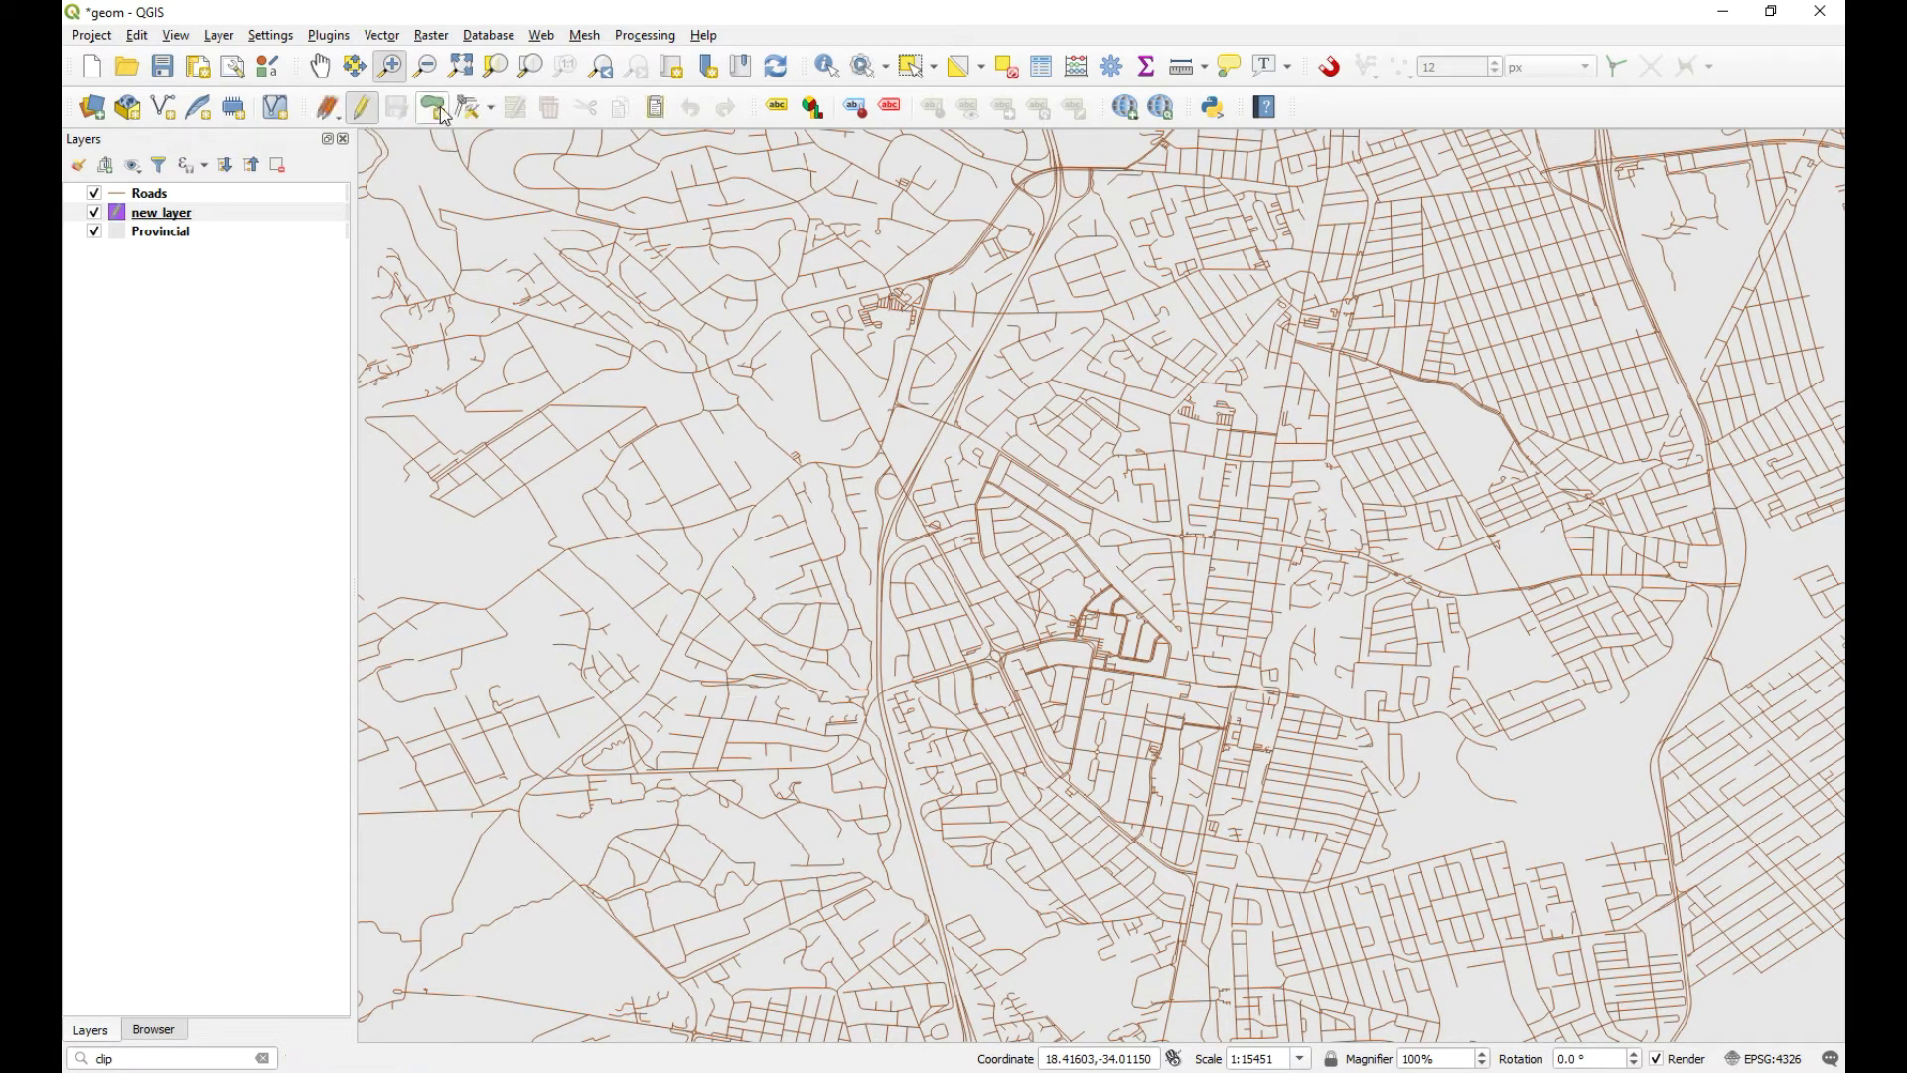
pyautogui.click(438, 112)
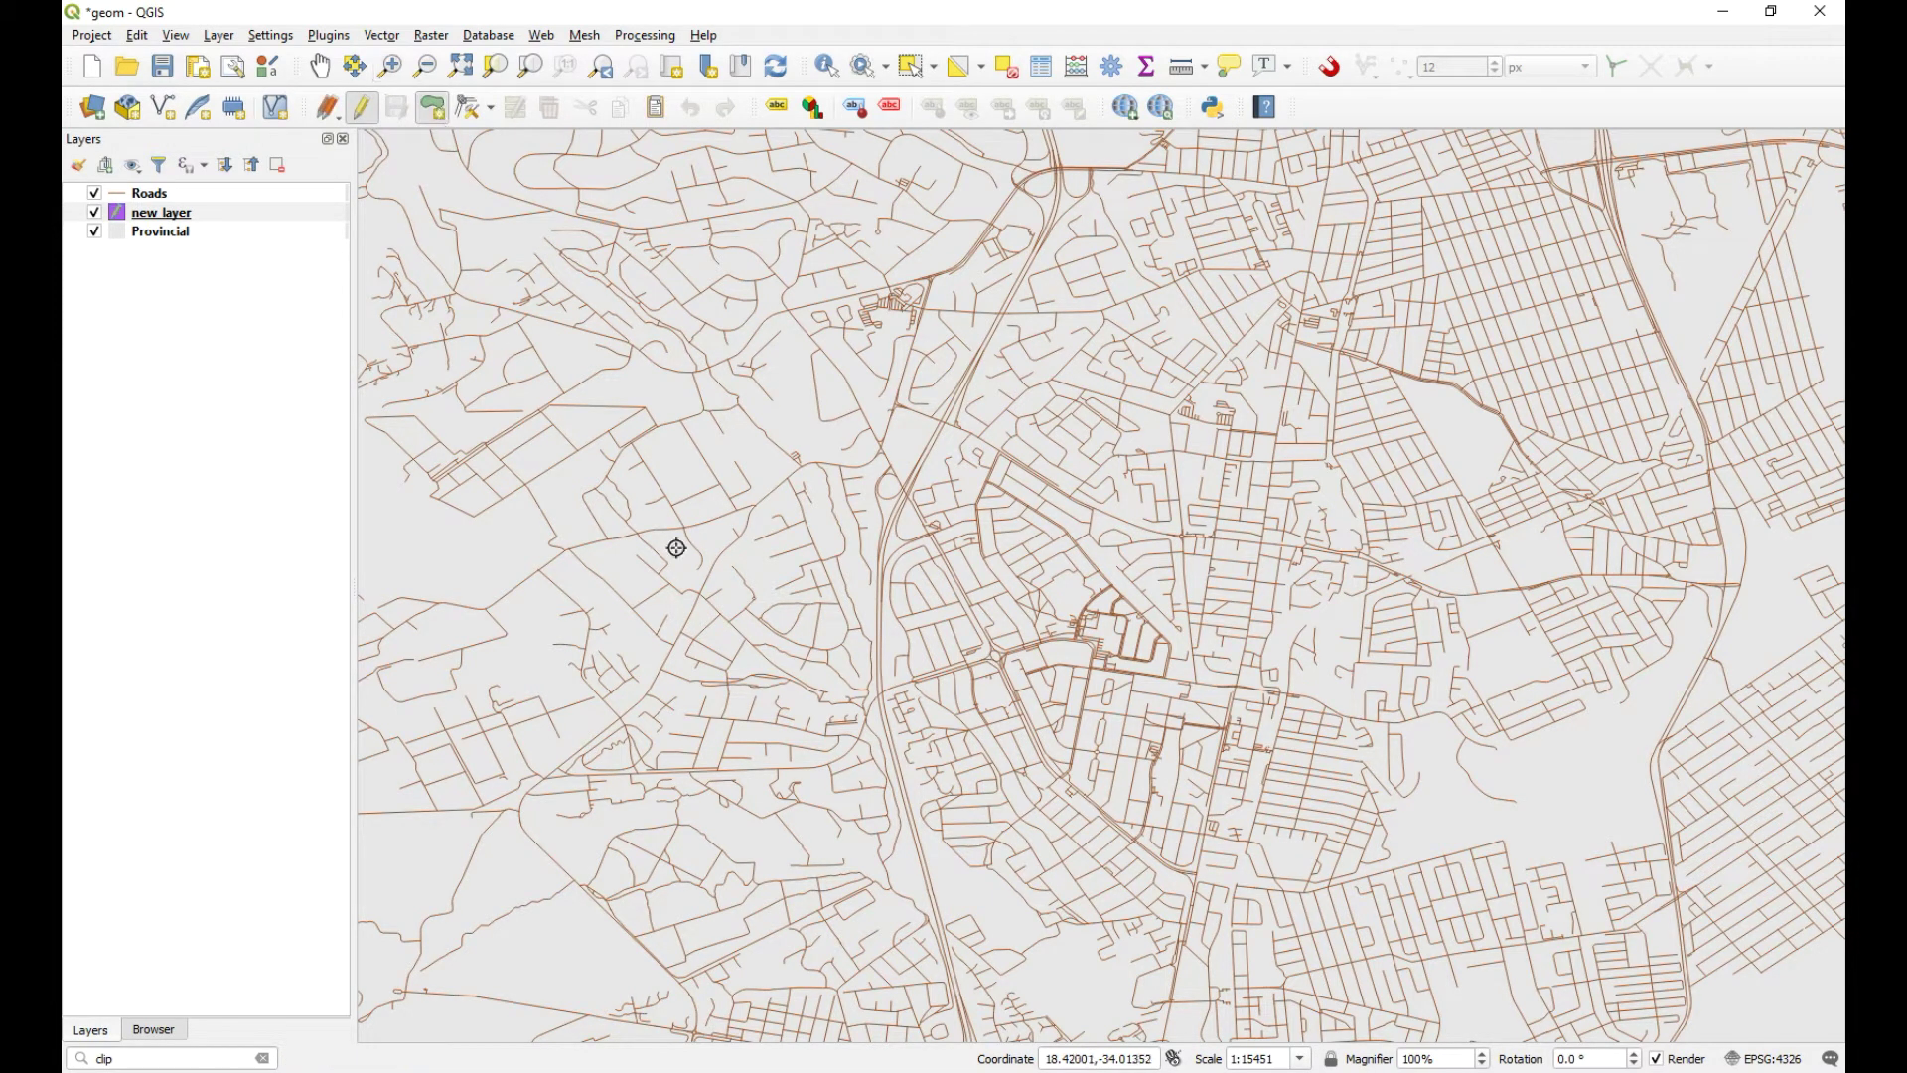
pyautogui.click(847, 370)
pyautogui.click(688, 887)
pyautogui.click(1371, 967)
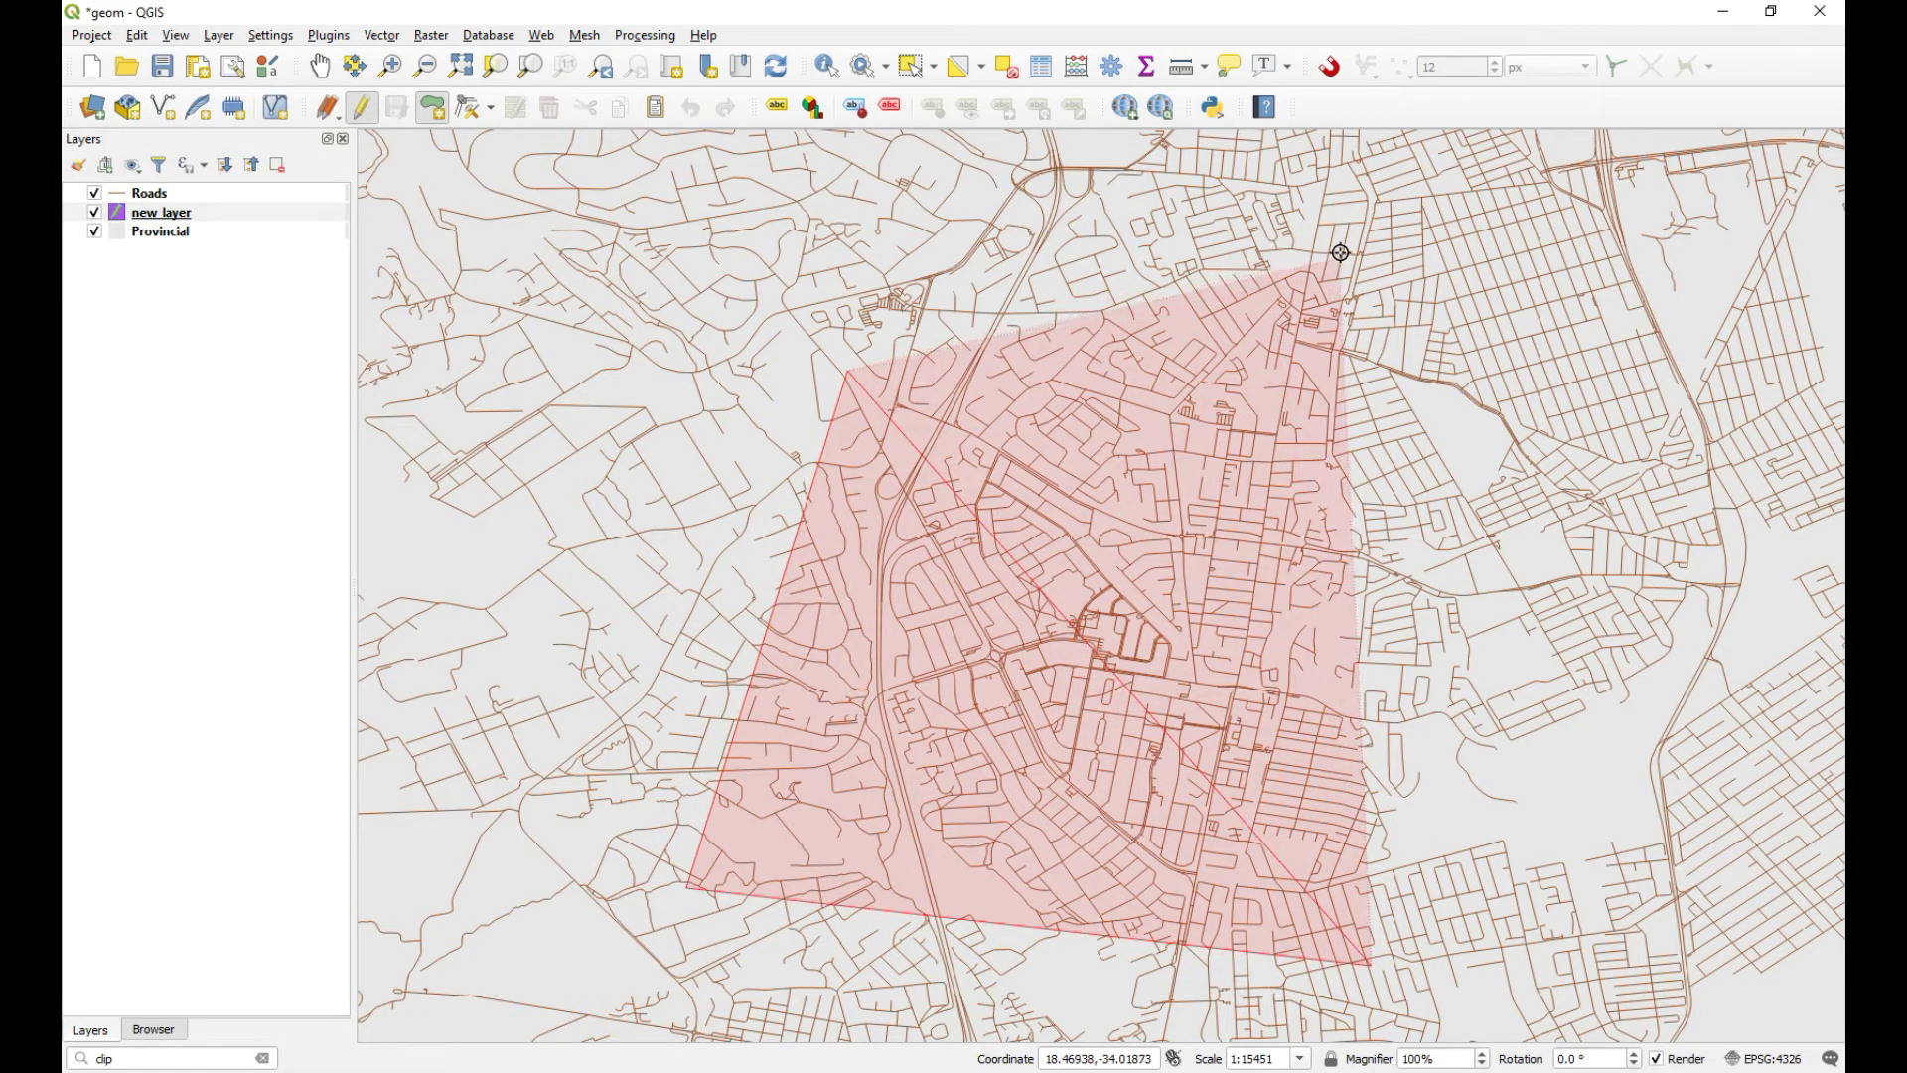
pyautogui.click(1307, 251)
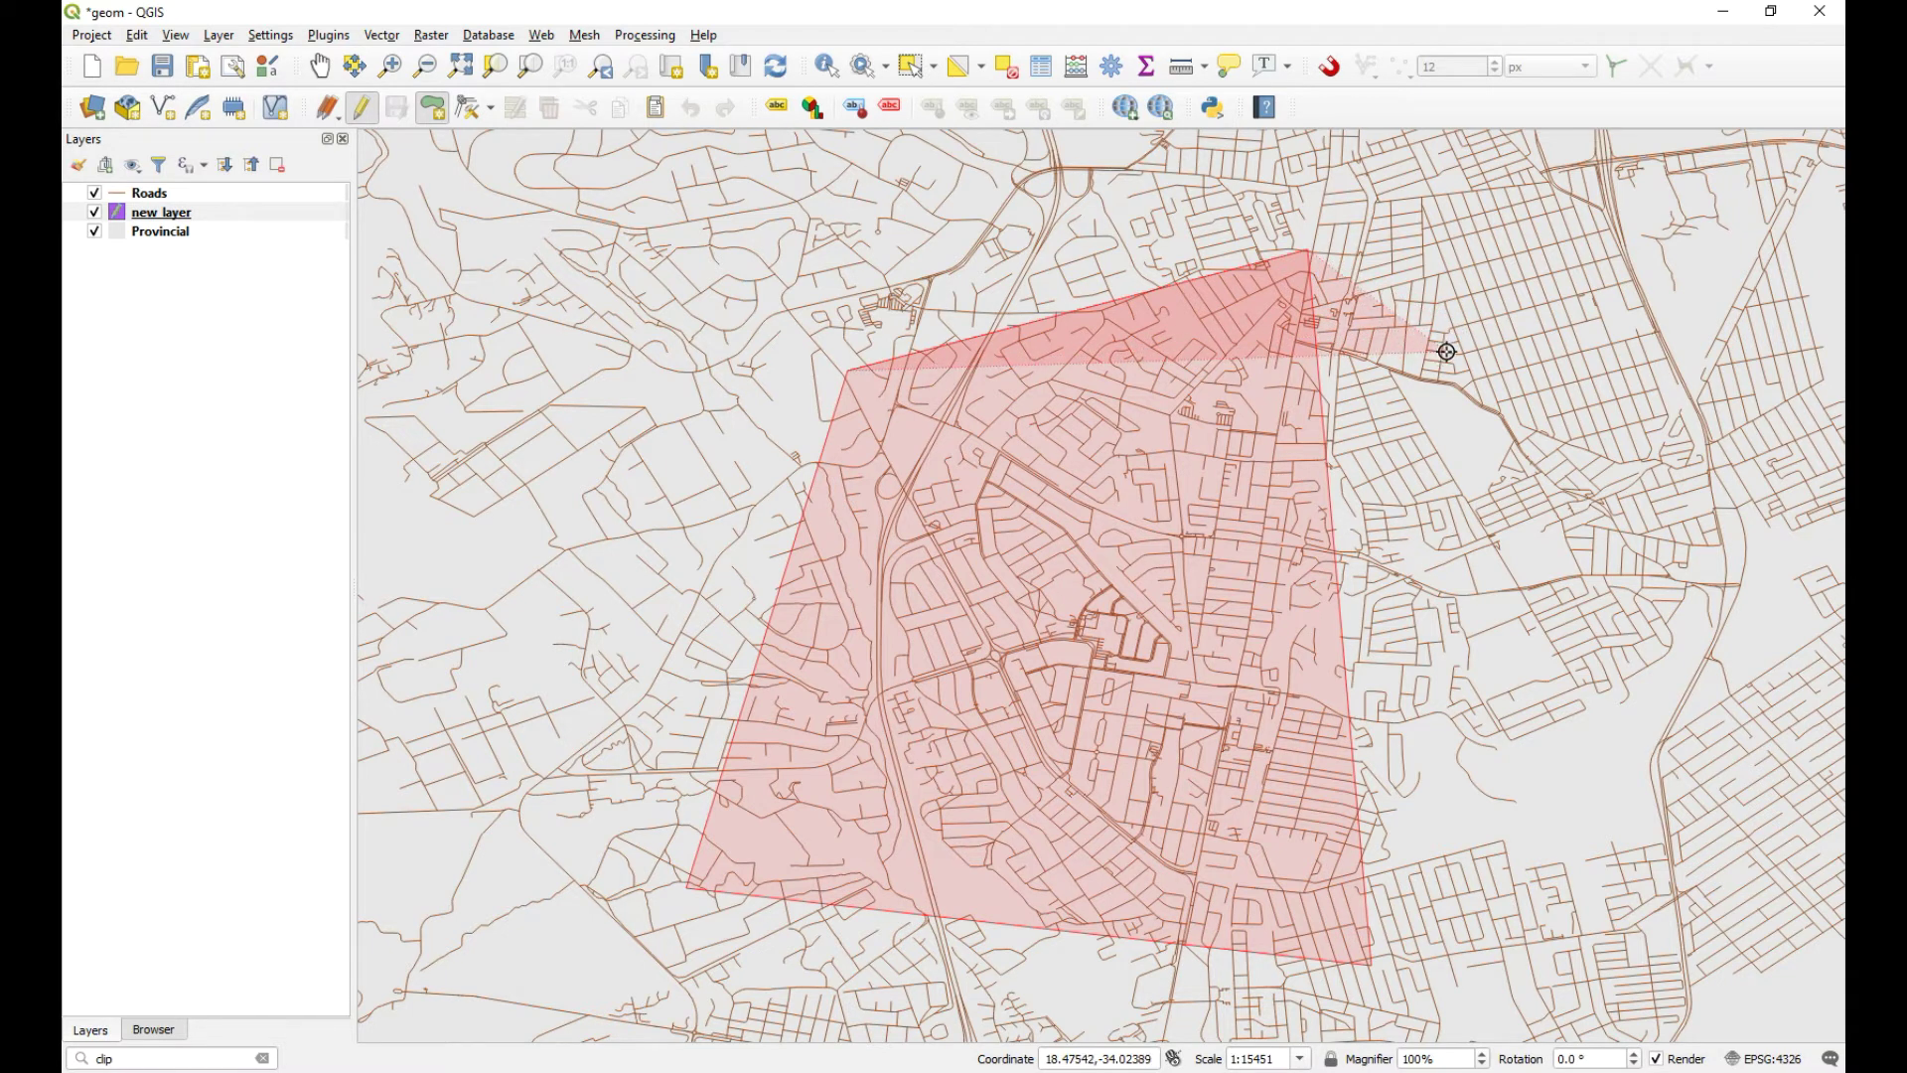
pyautogui.click(1446, 351)
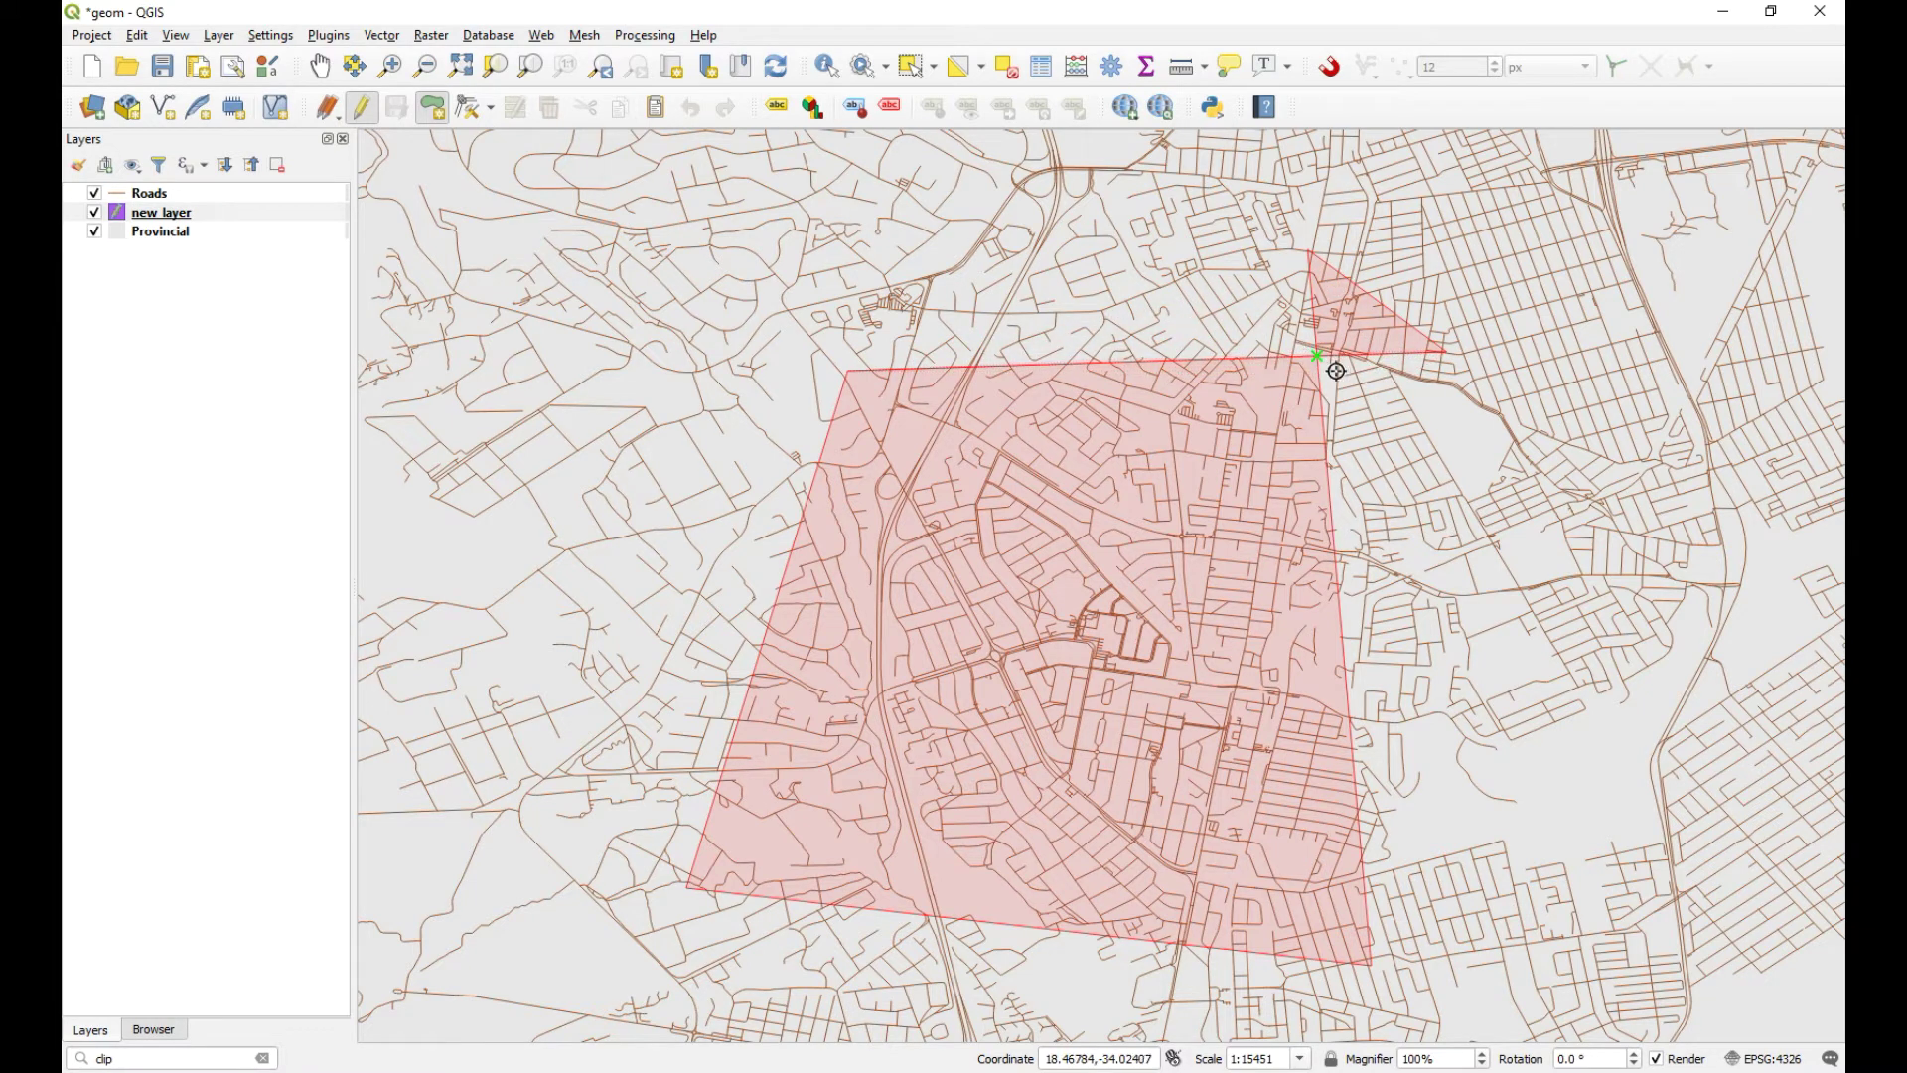
pyautogui.rightClick(1383, 331)
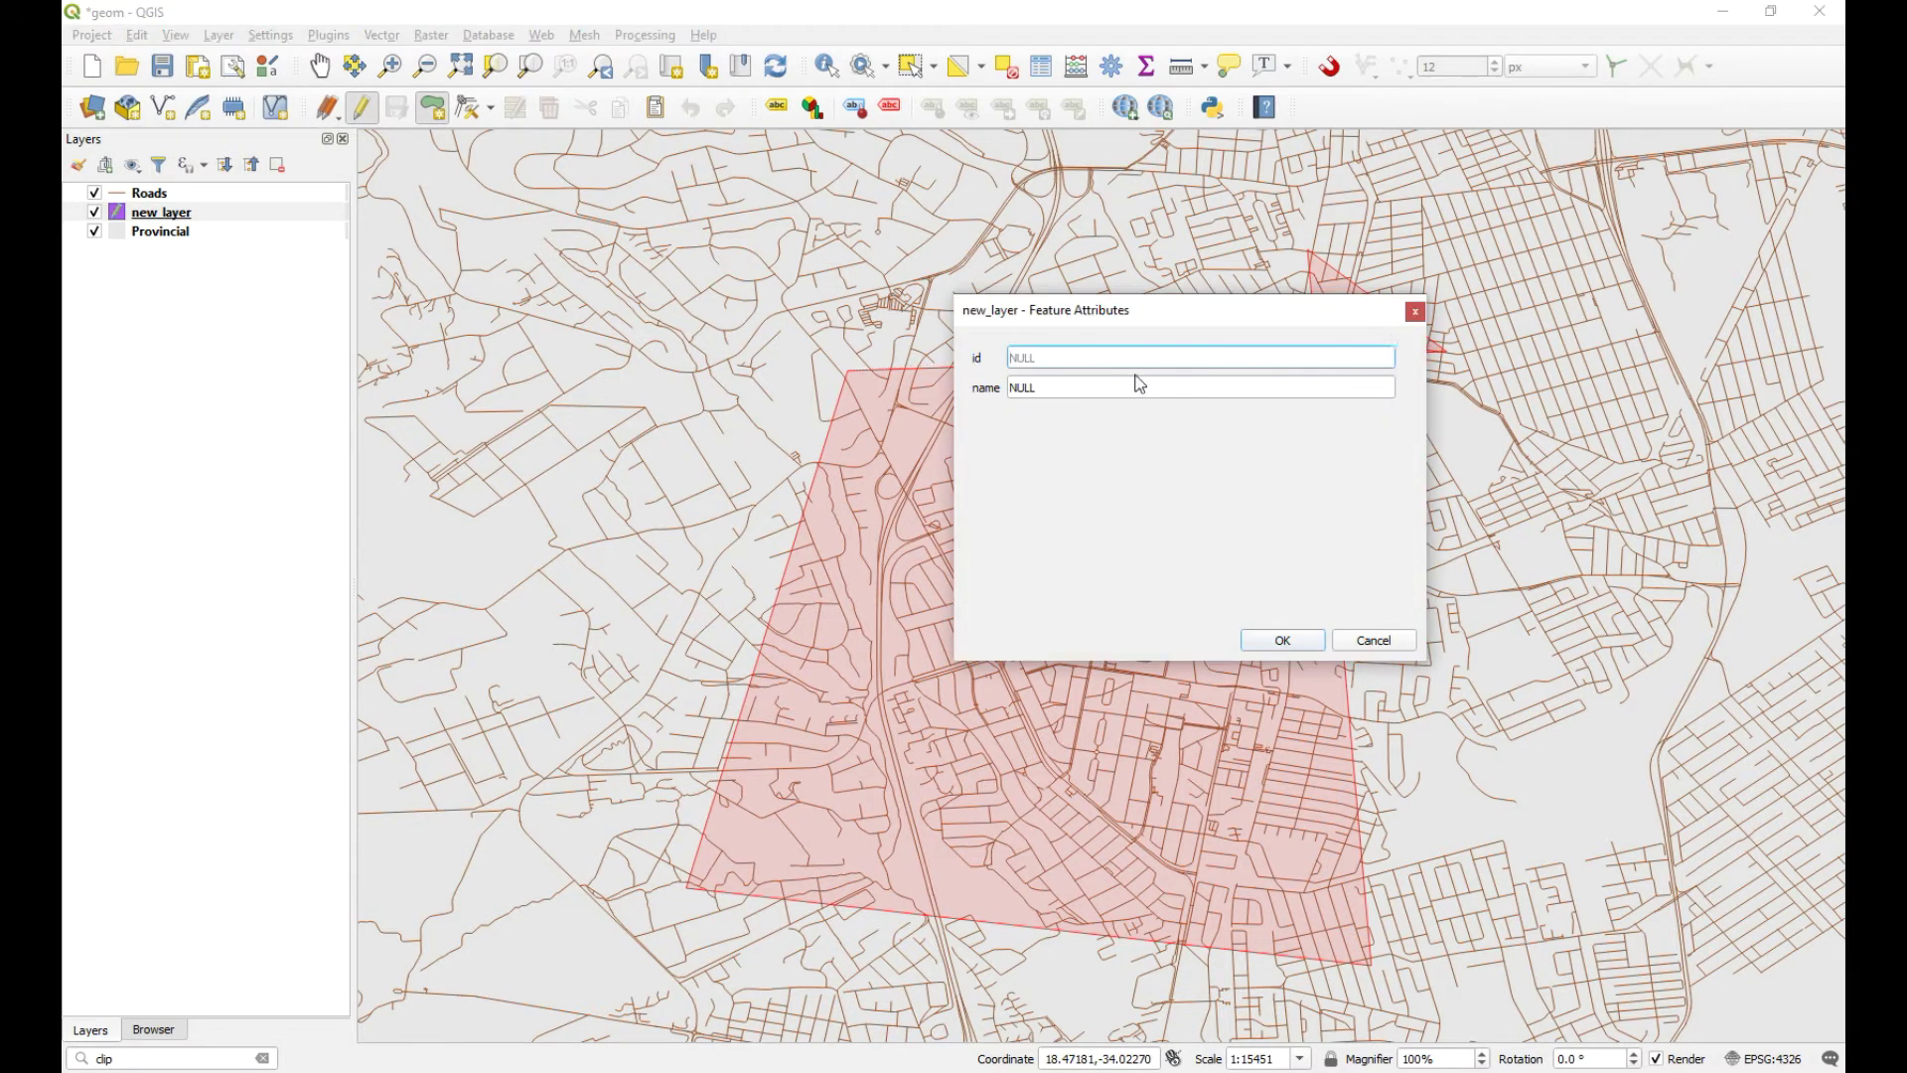
# Give the polygon id 1 and name 'name', then stop editing and save the edits.
pyautogui.write('1')
pyautogui.press('Tab')
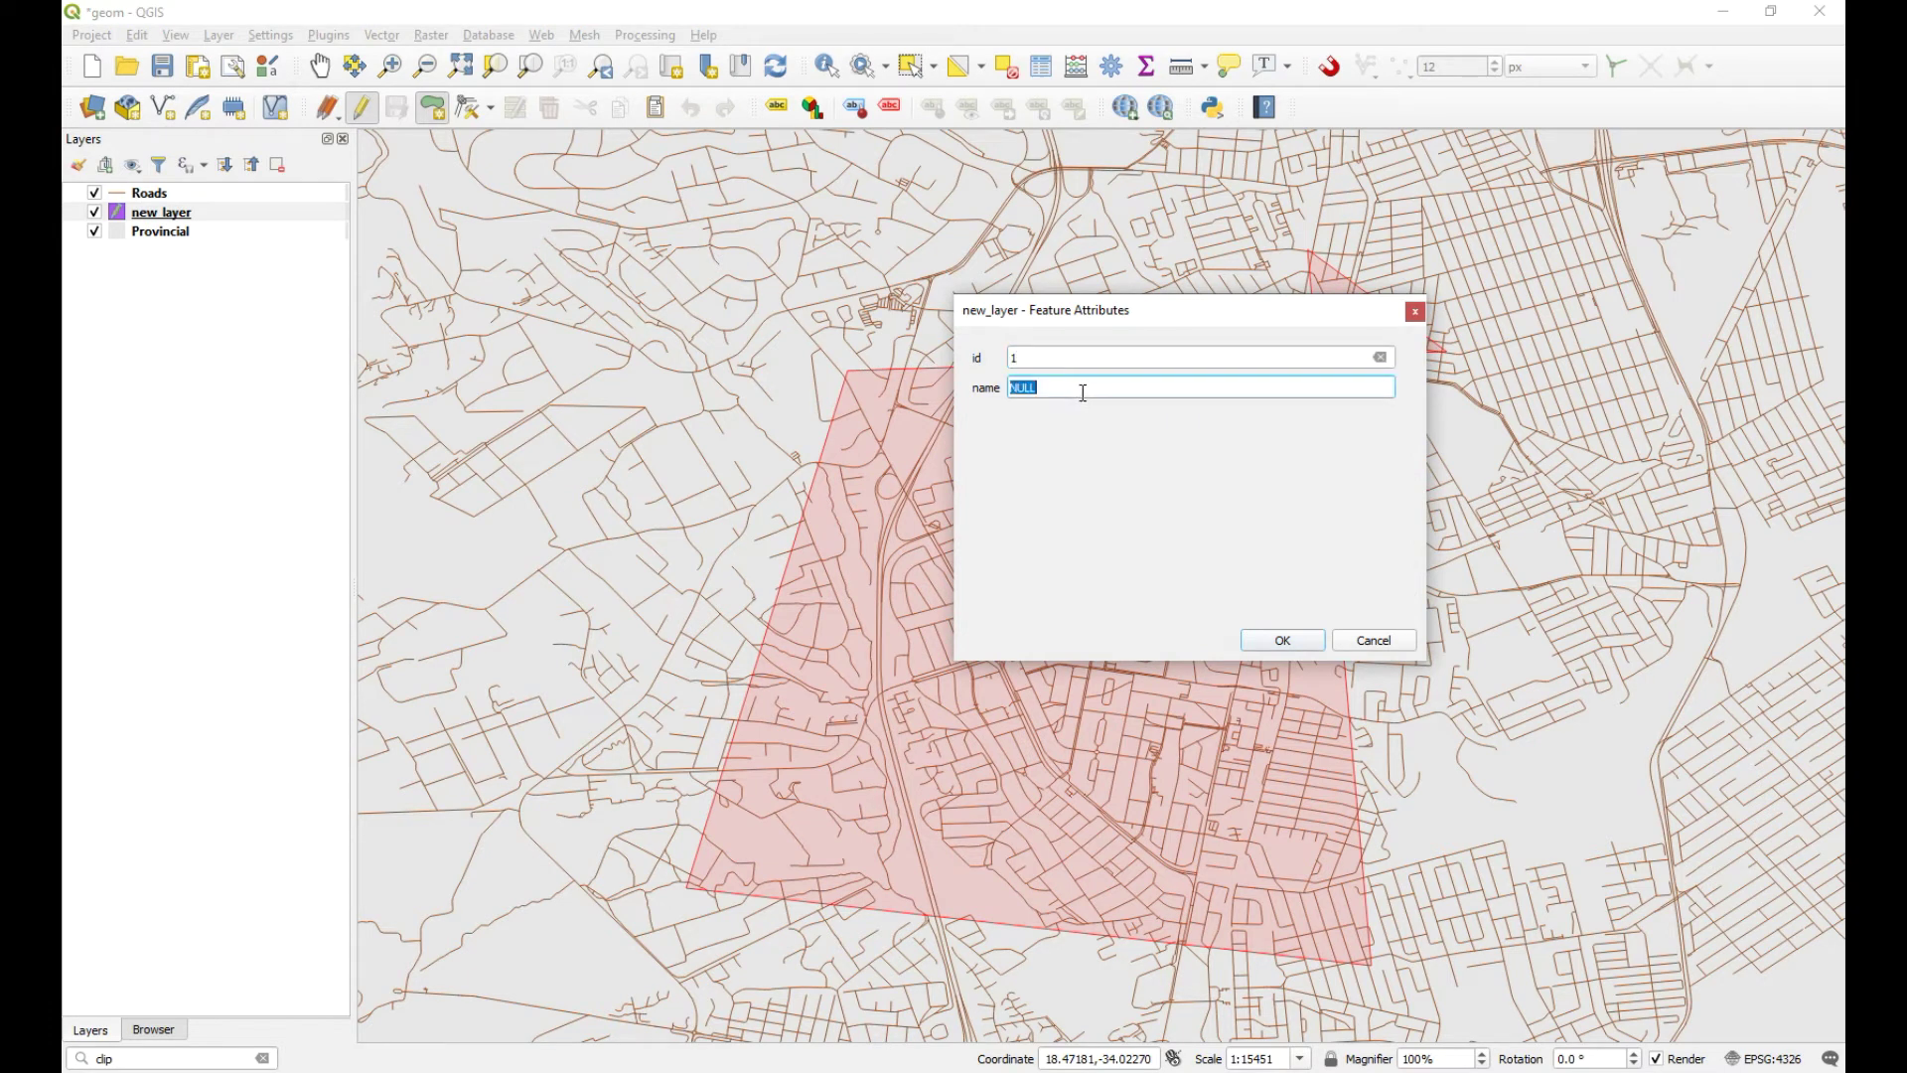
pyautogui.write('name')
pyautogui.click(1263, 642)
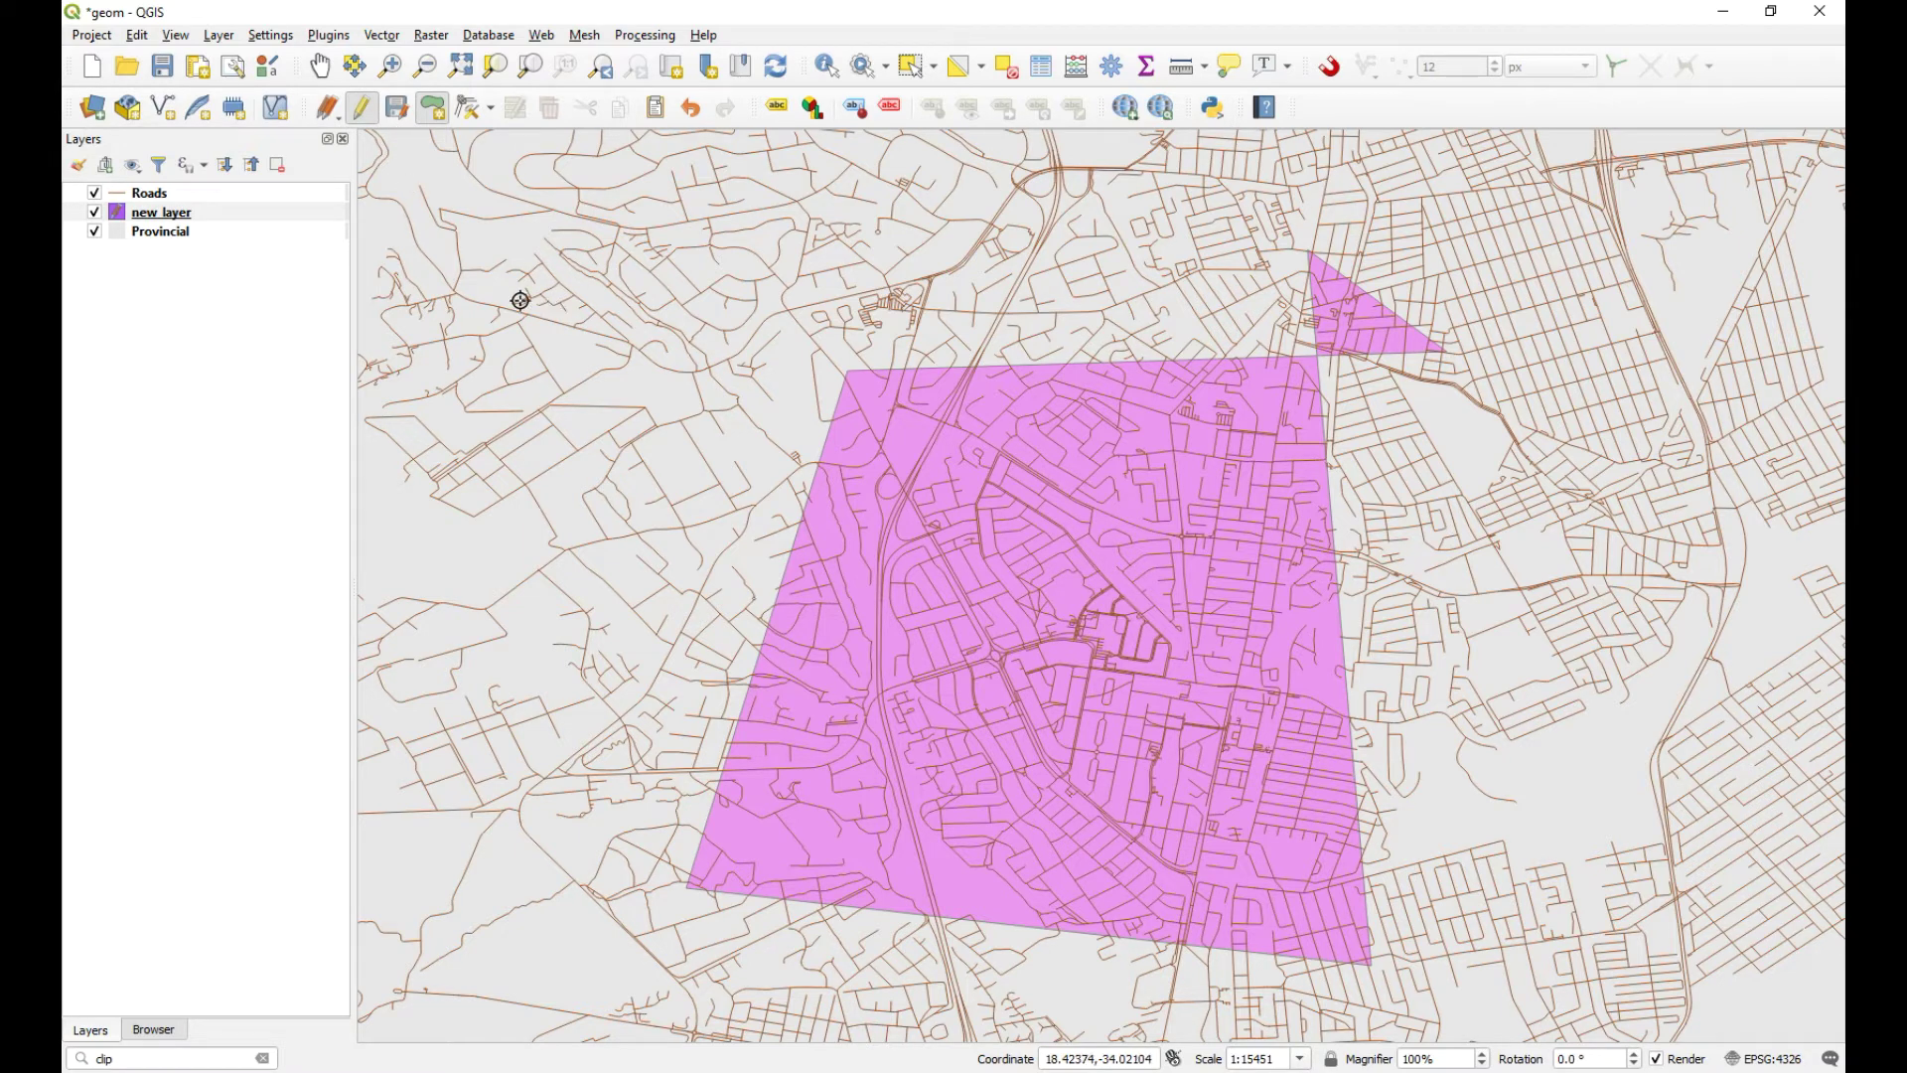
pyautogui.click(366, 121)
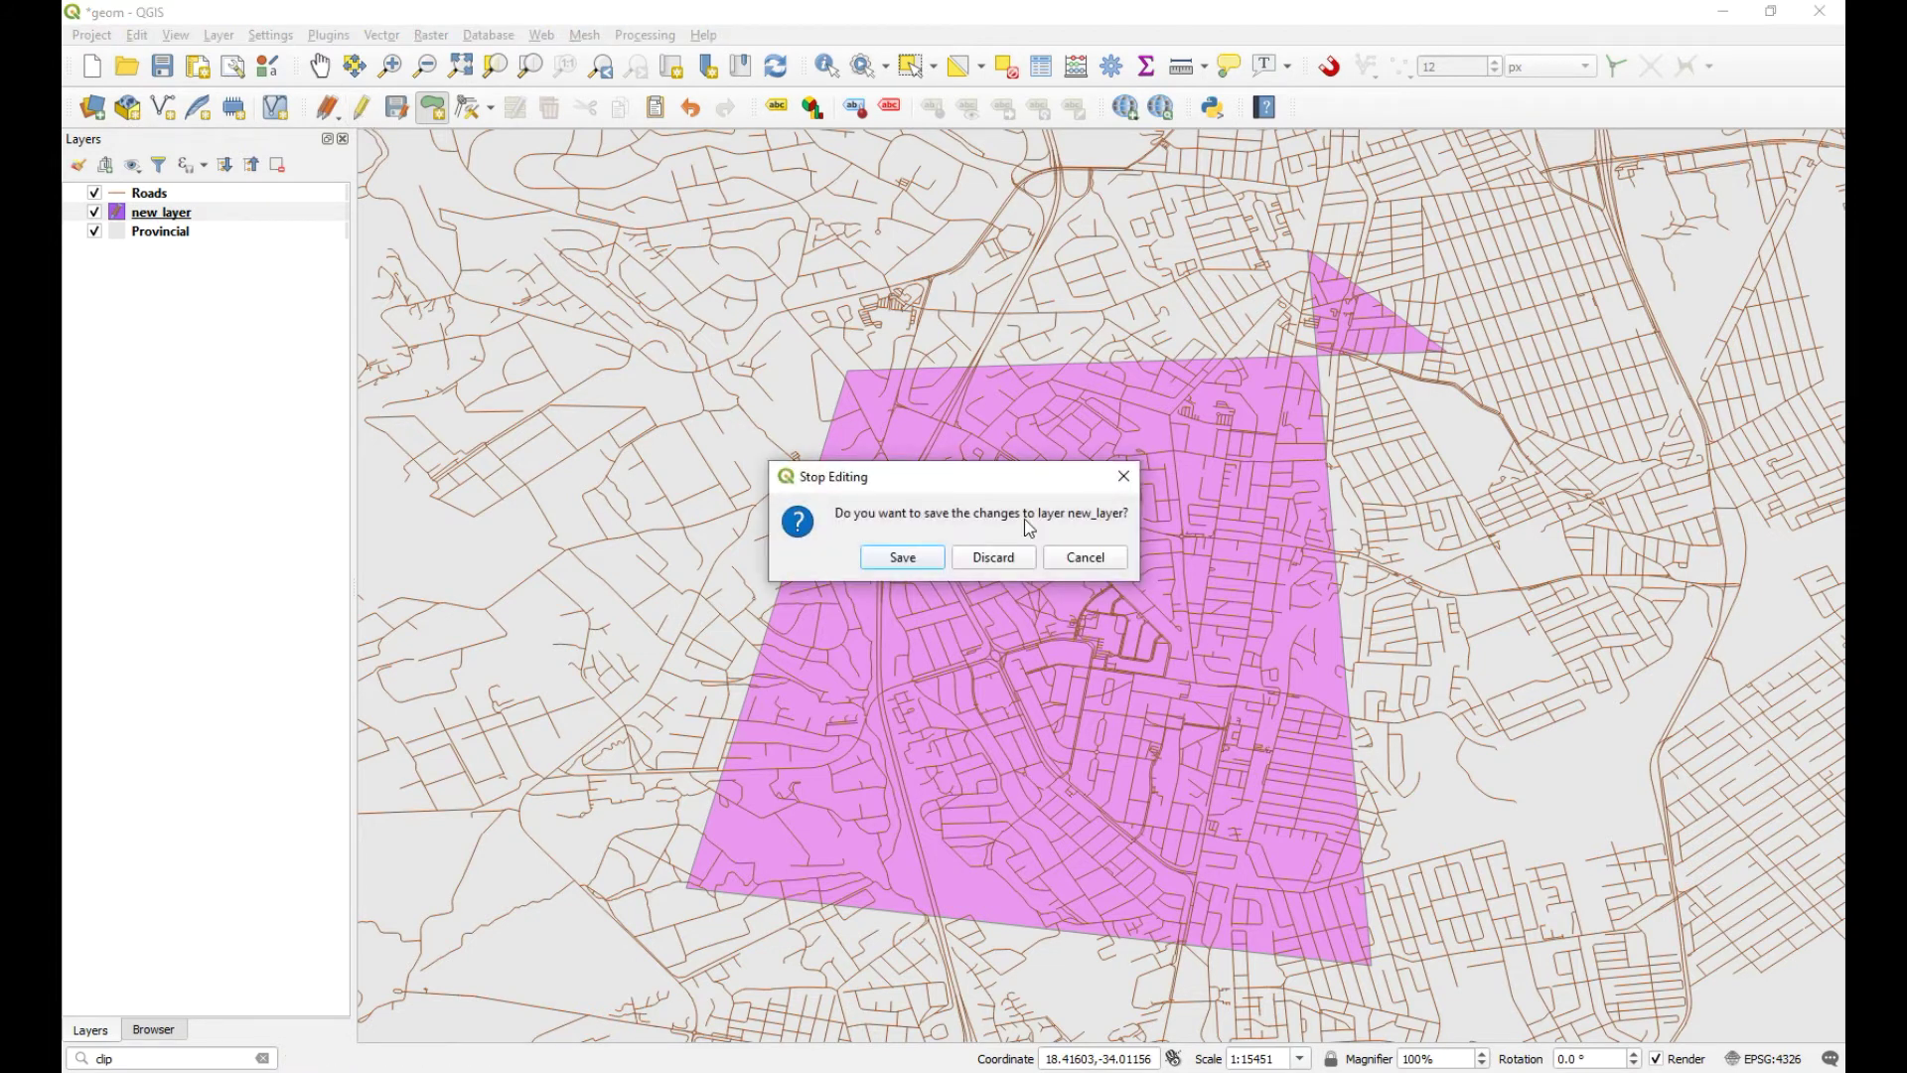
pyautogui.click(921, 553)
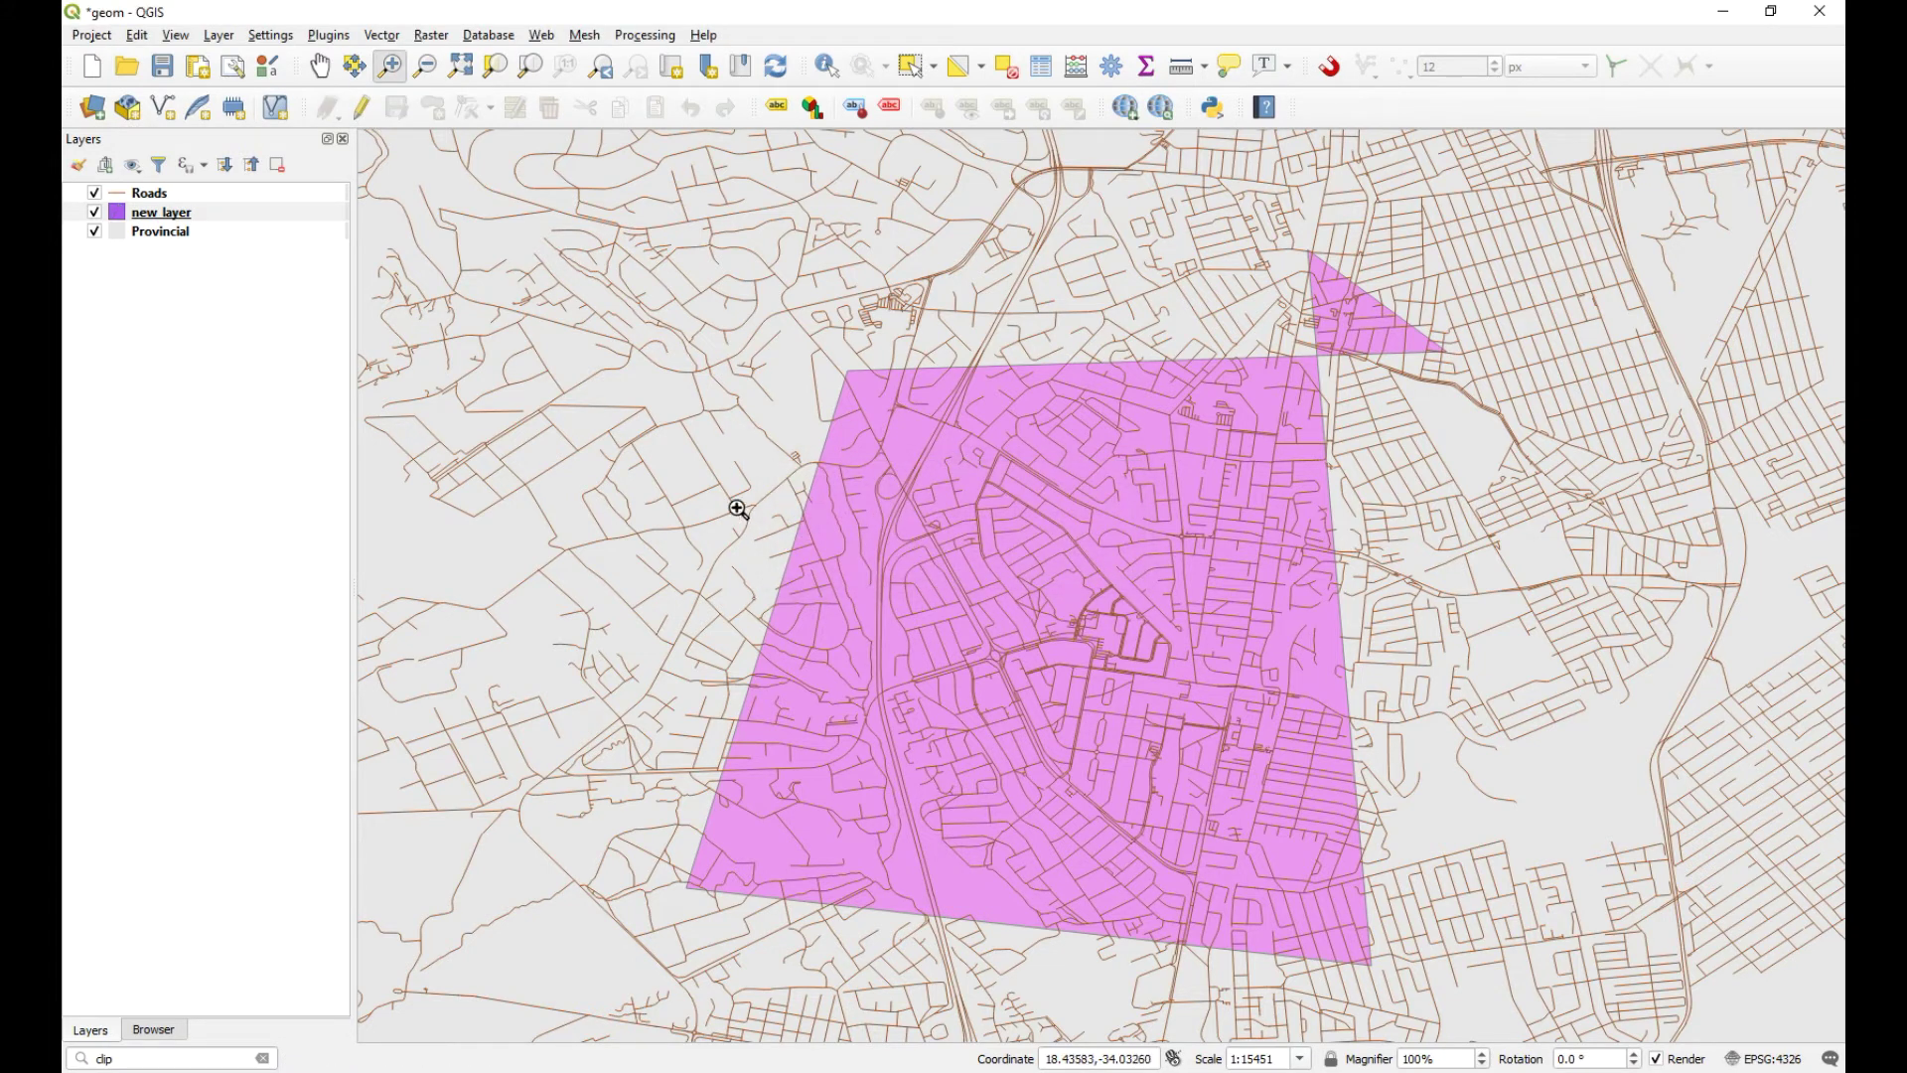
# Save the project and set up the Clip algorithm with Roads as the input layer.
pyautogui.click(163, 67)
pyautogui.click(135, 1057)
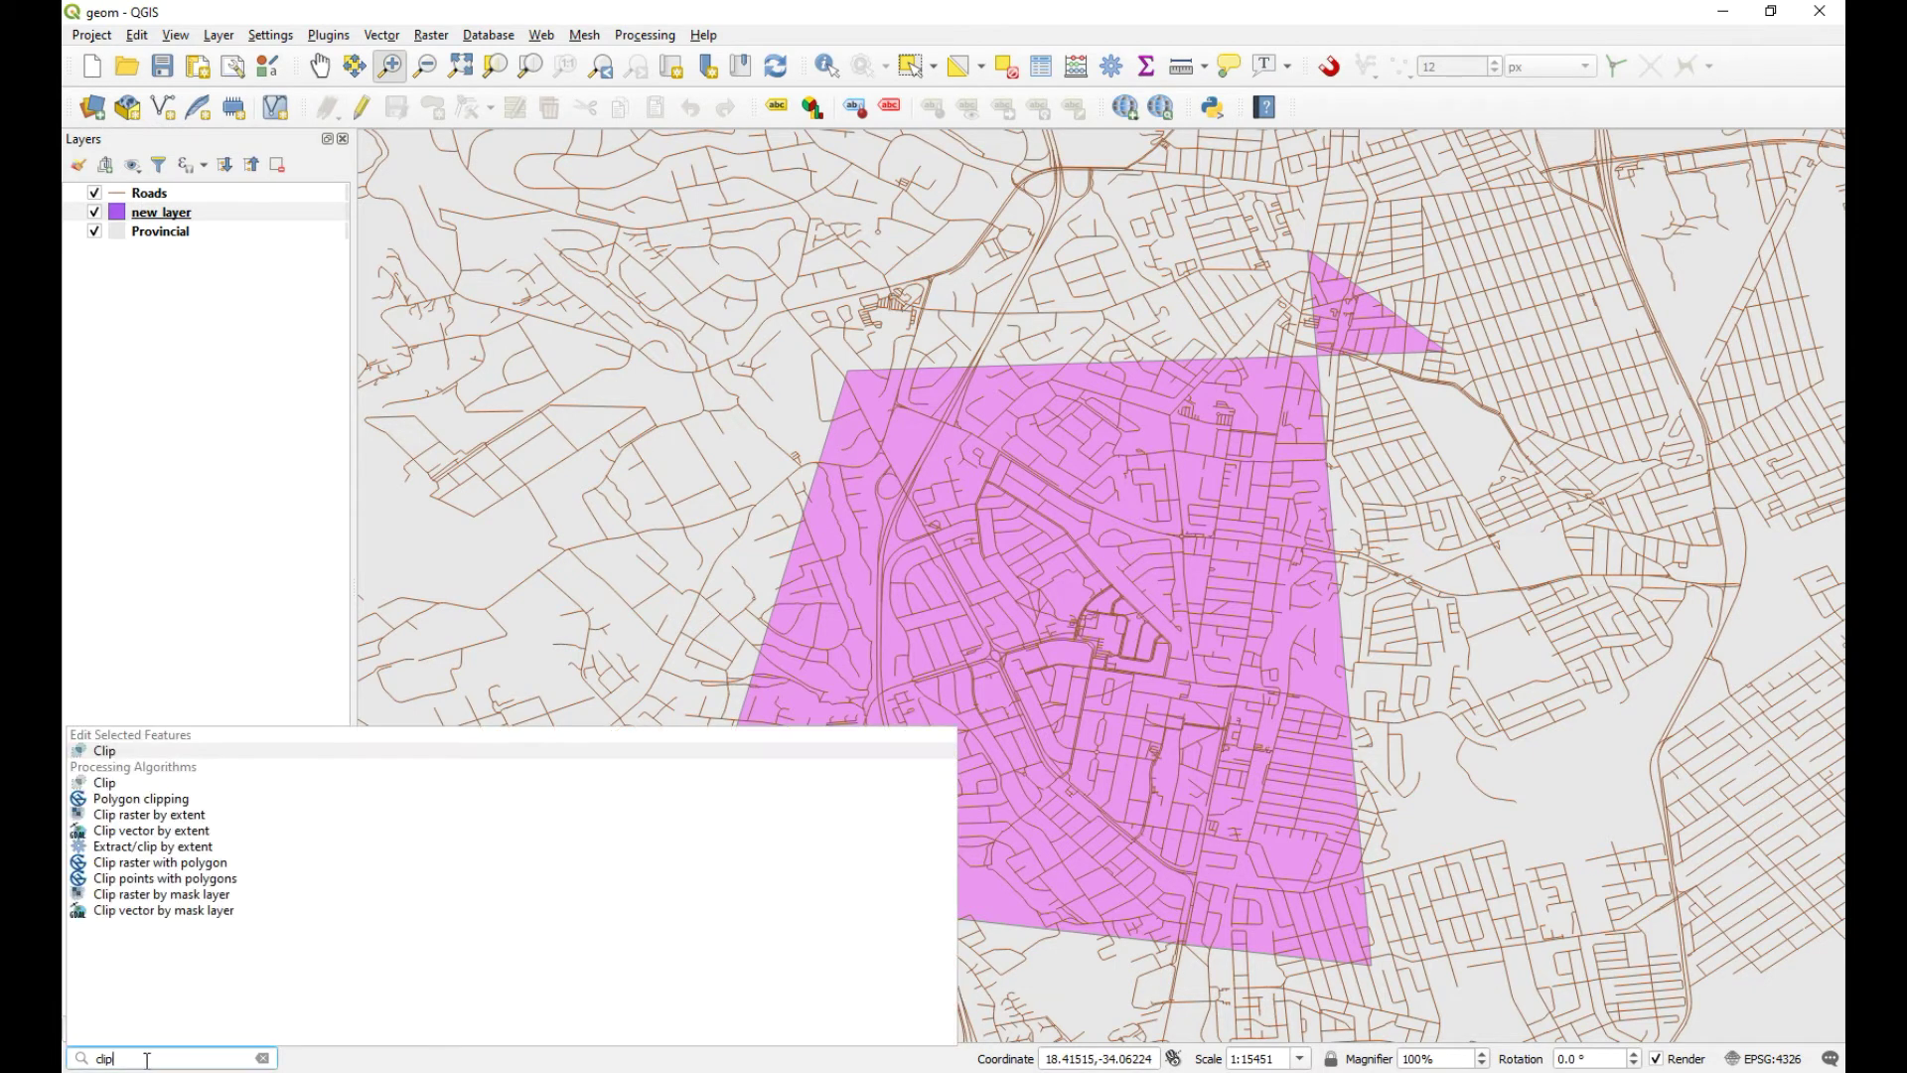
pyautogui.write('clip')
pyautogui.click(118, 783)
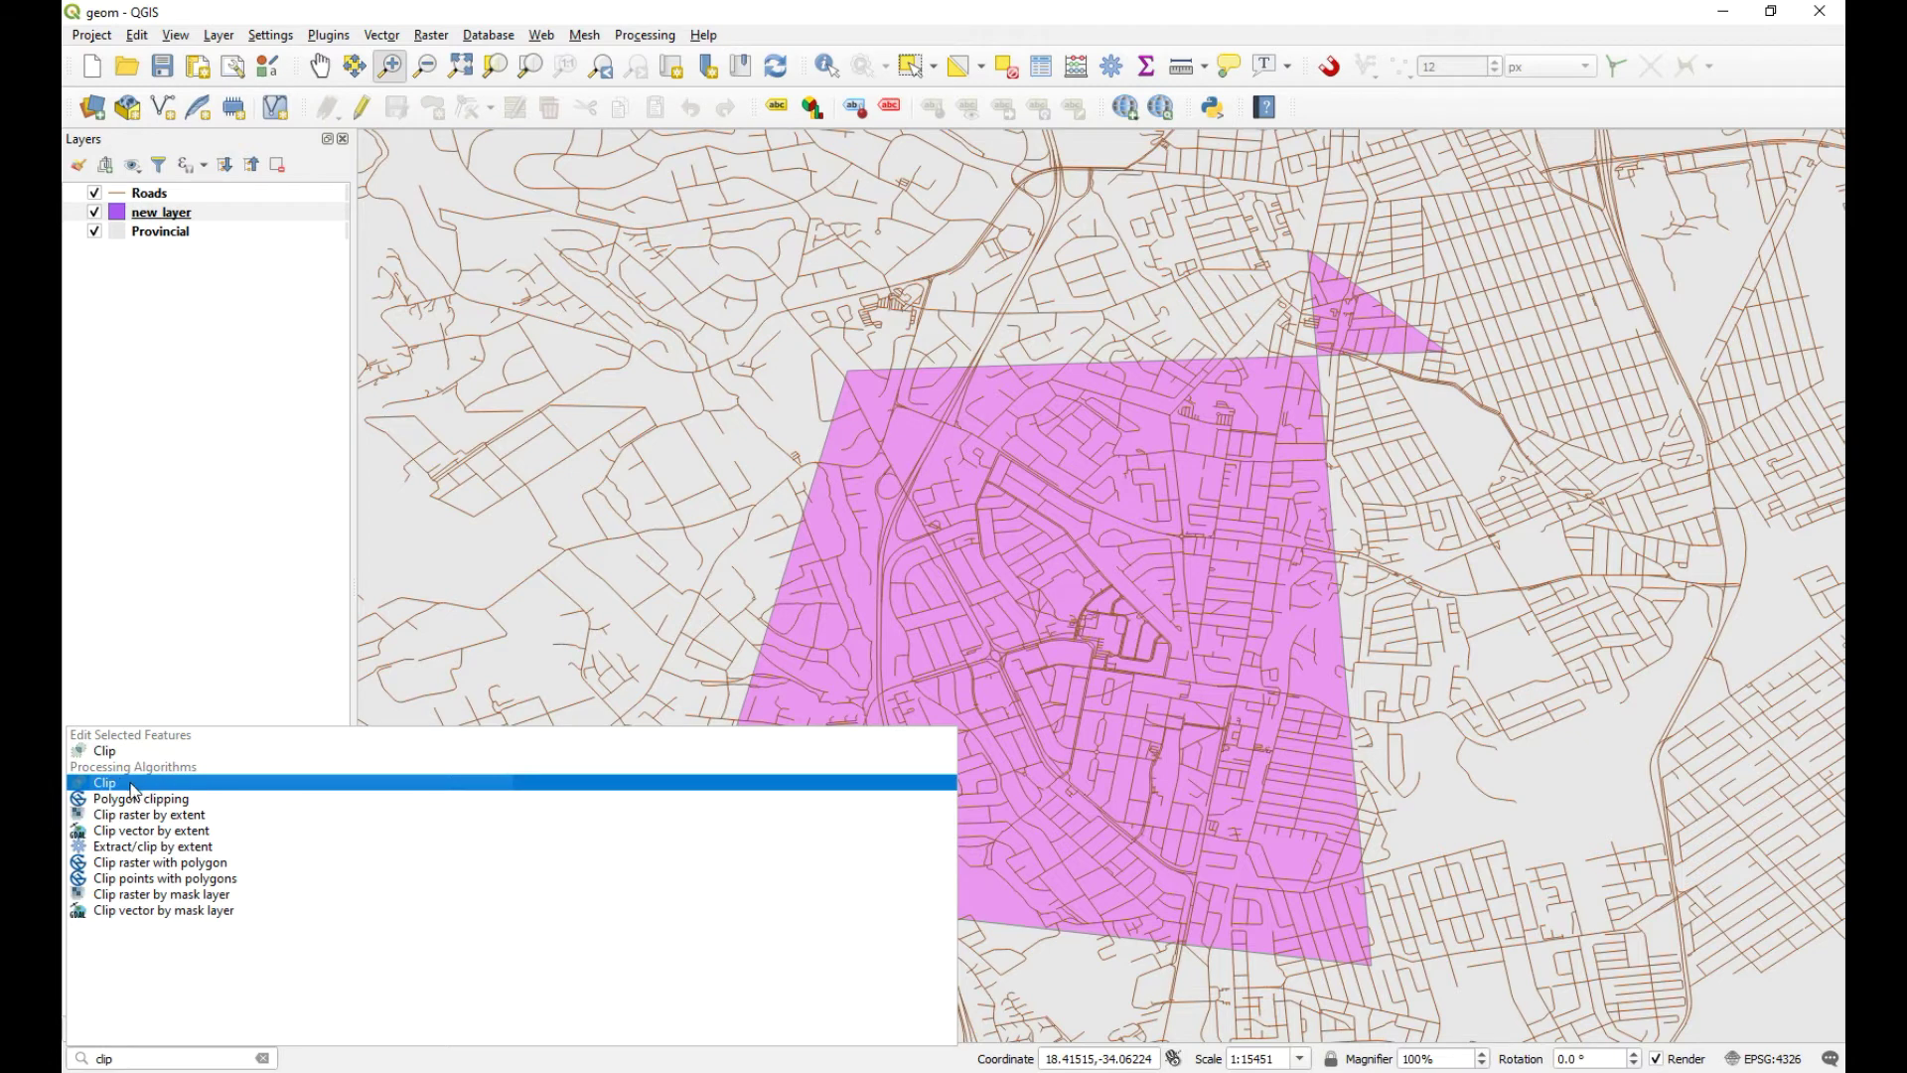
pyautogui.click(146, 790)
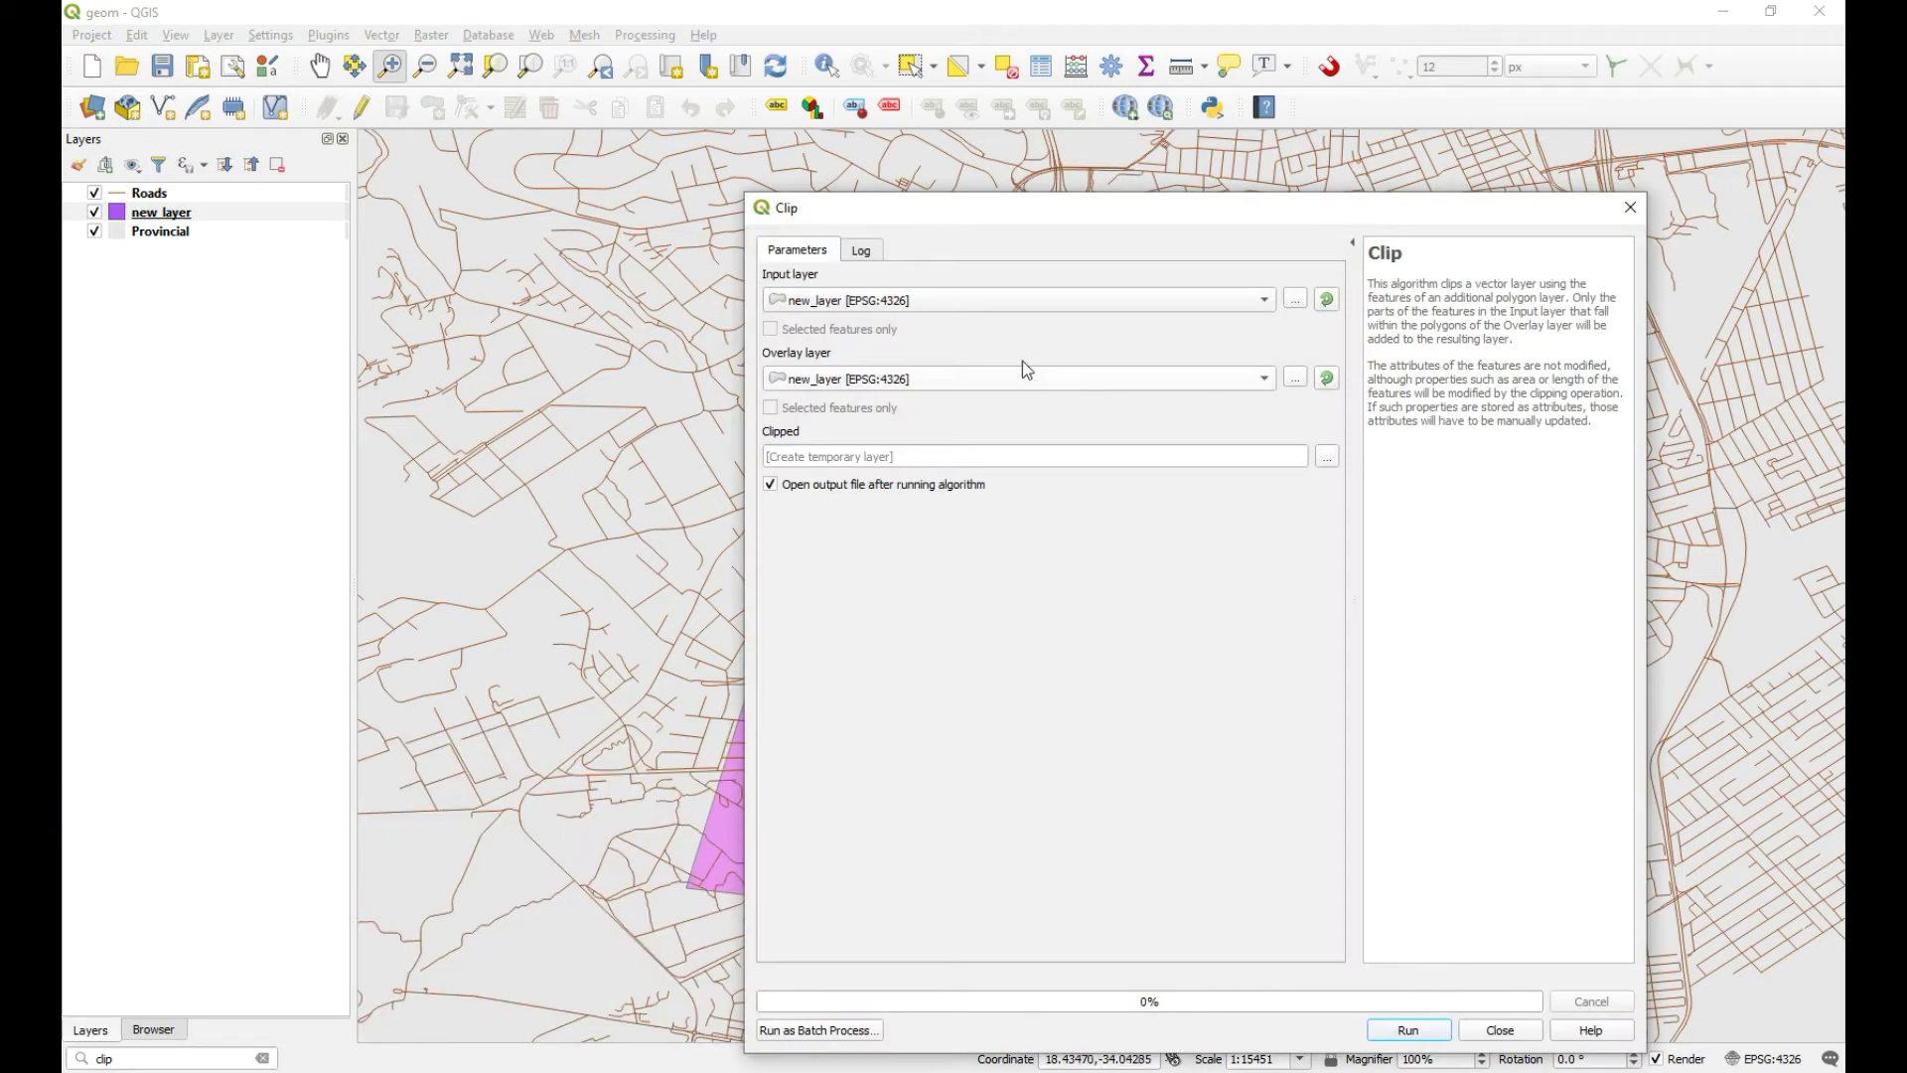
pyautogui.click(975, 306)
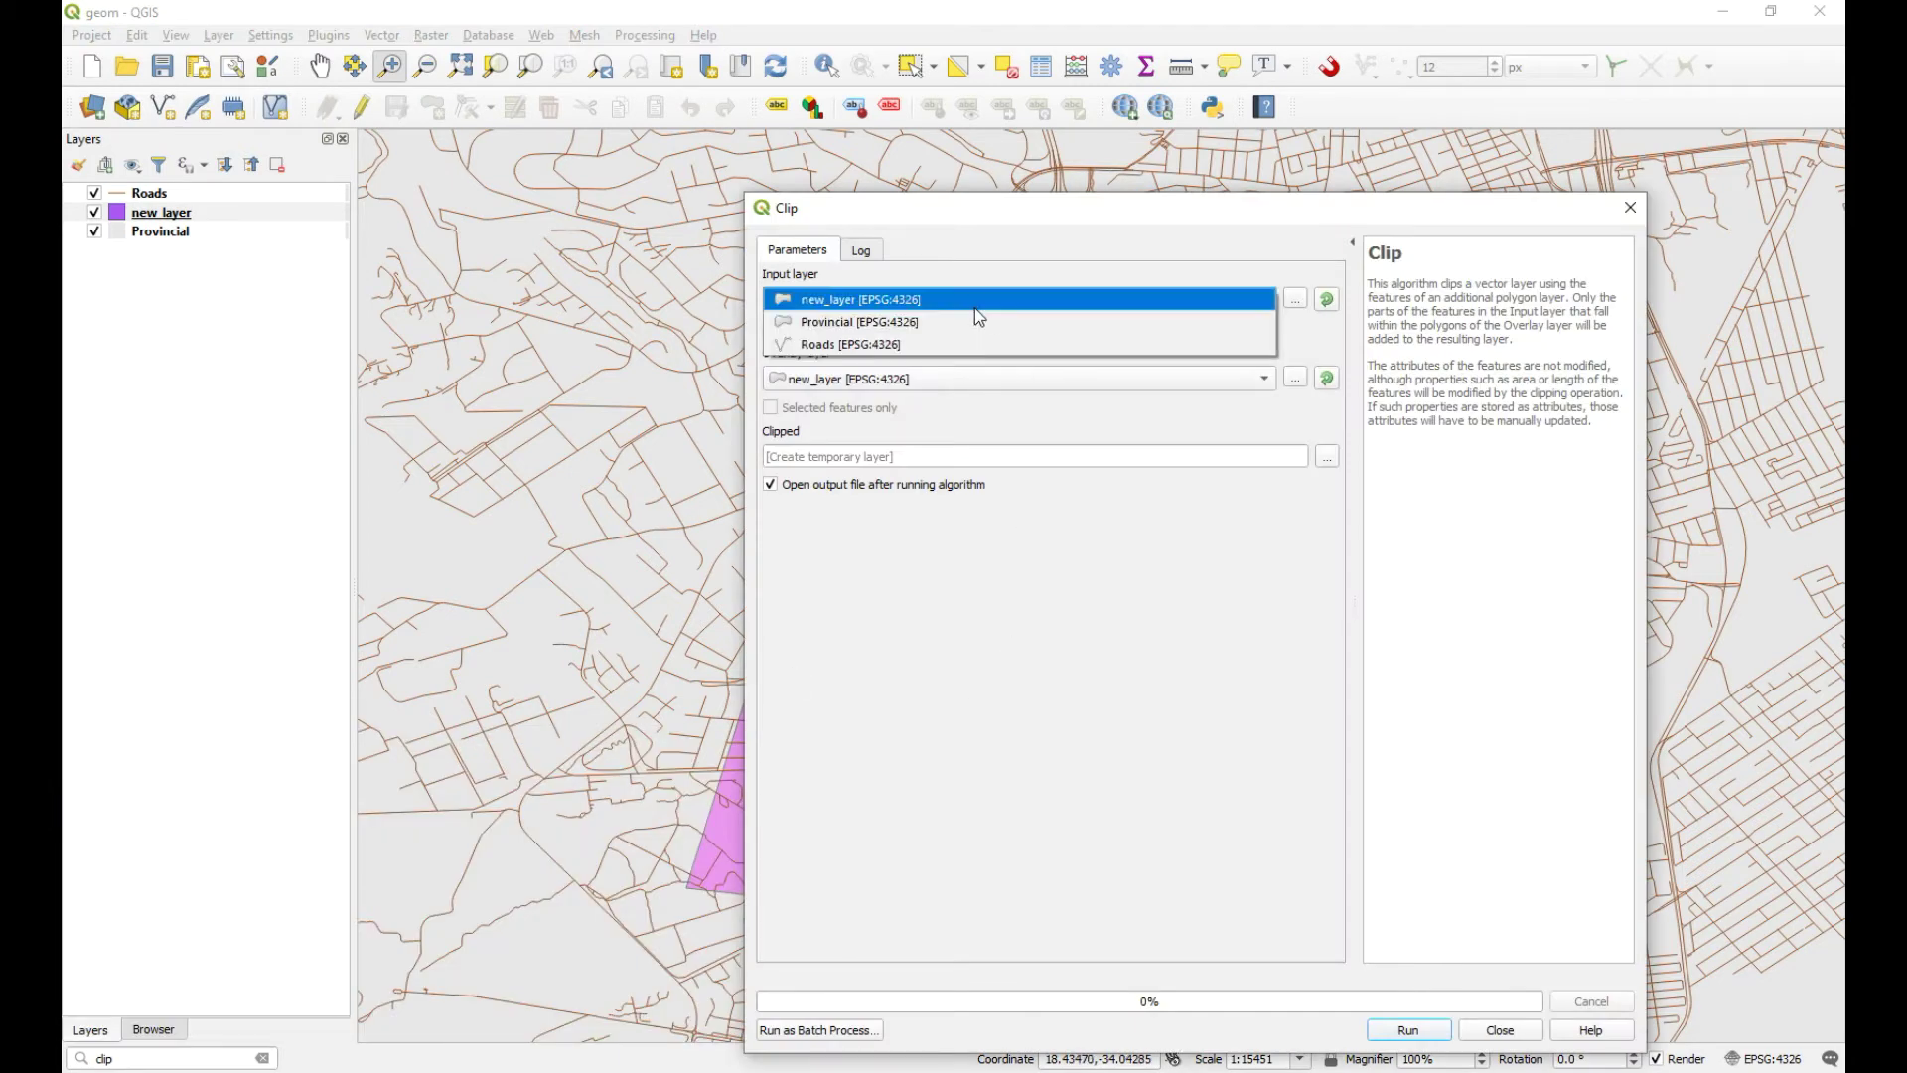
pyautogui.click(909, 347)
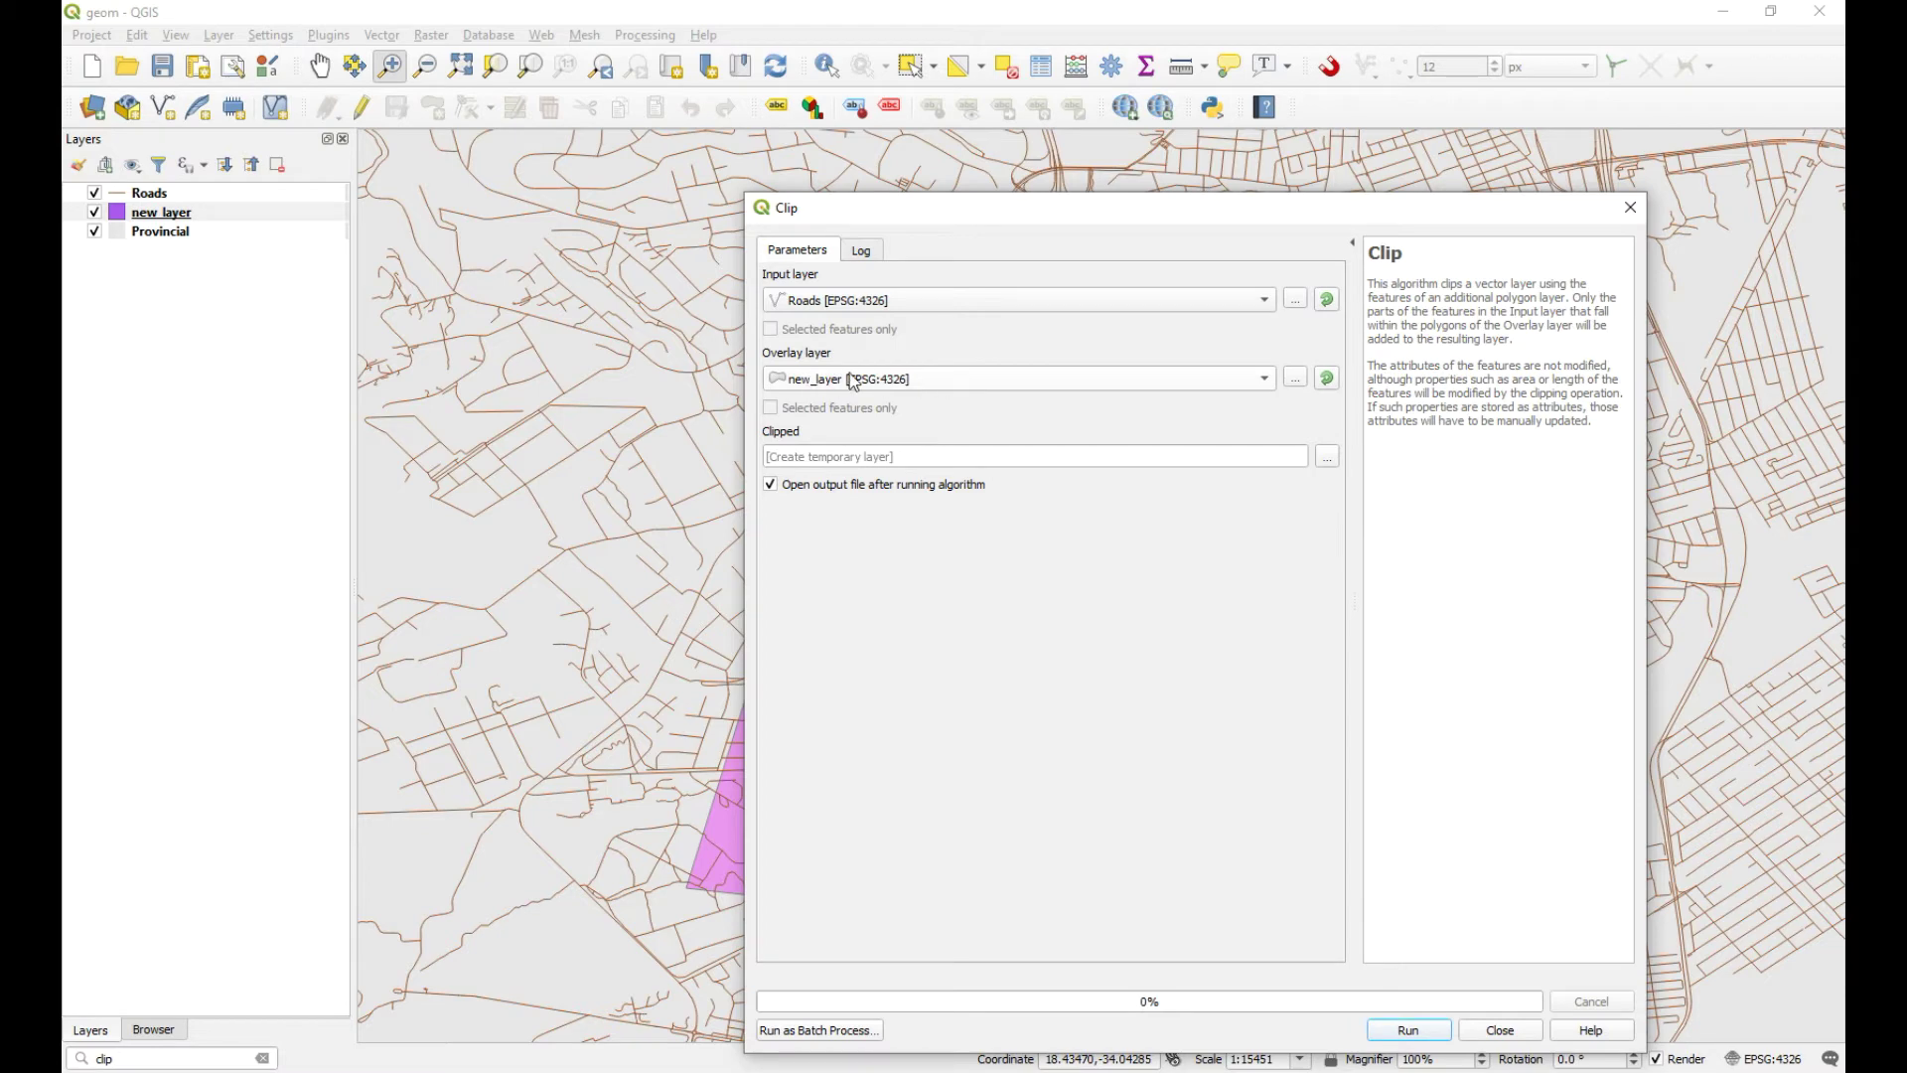
# Run the clip of Roads by new_layer, which fails on invalid geometry.
pyautogui.moveTo(1001, 233); pyautogui.dragTo(910, 182)
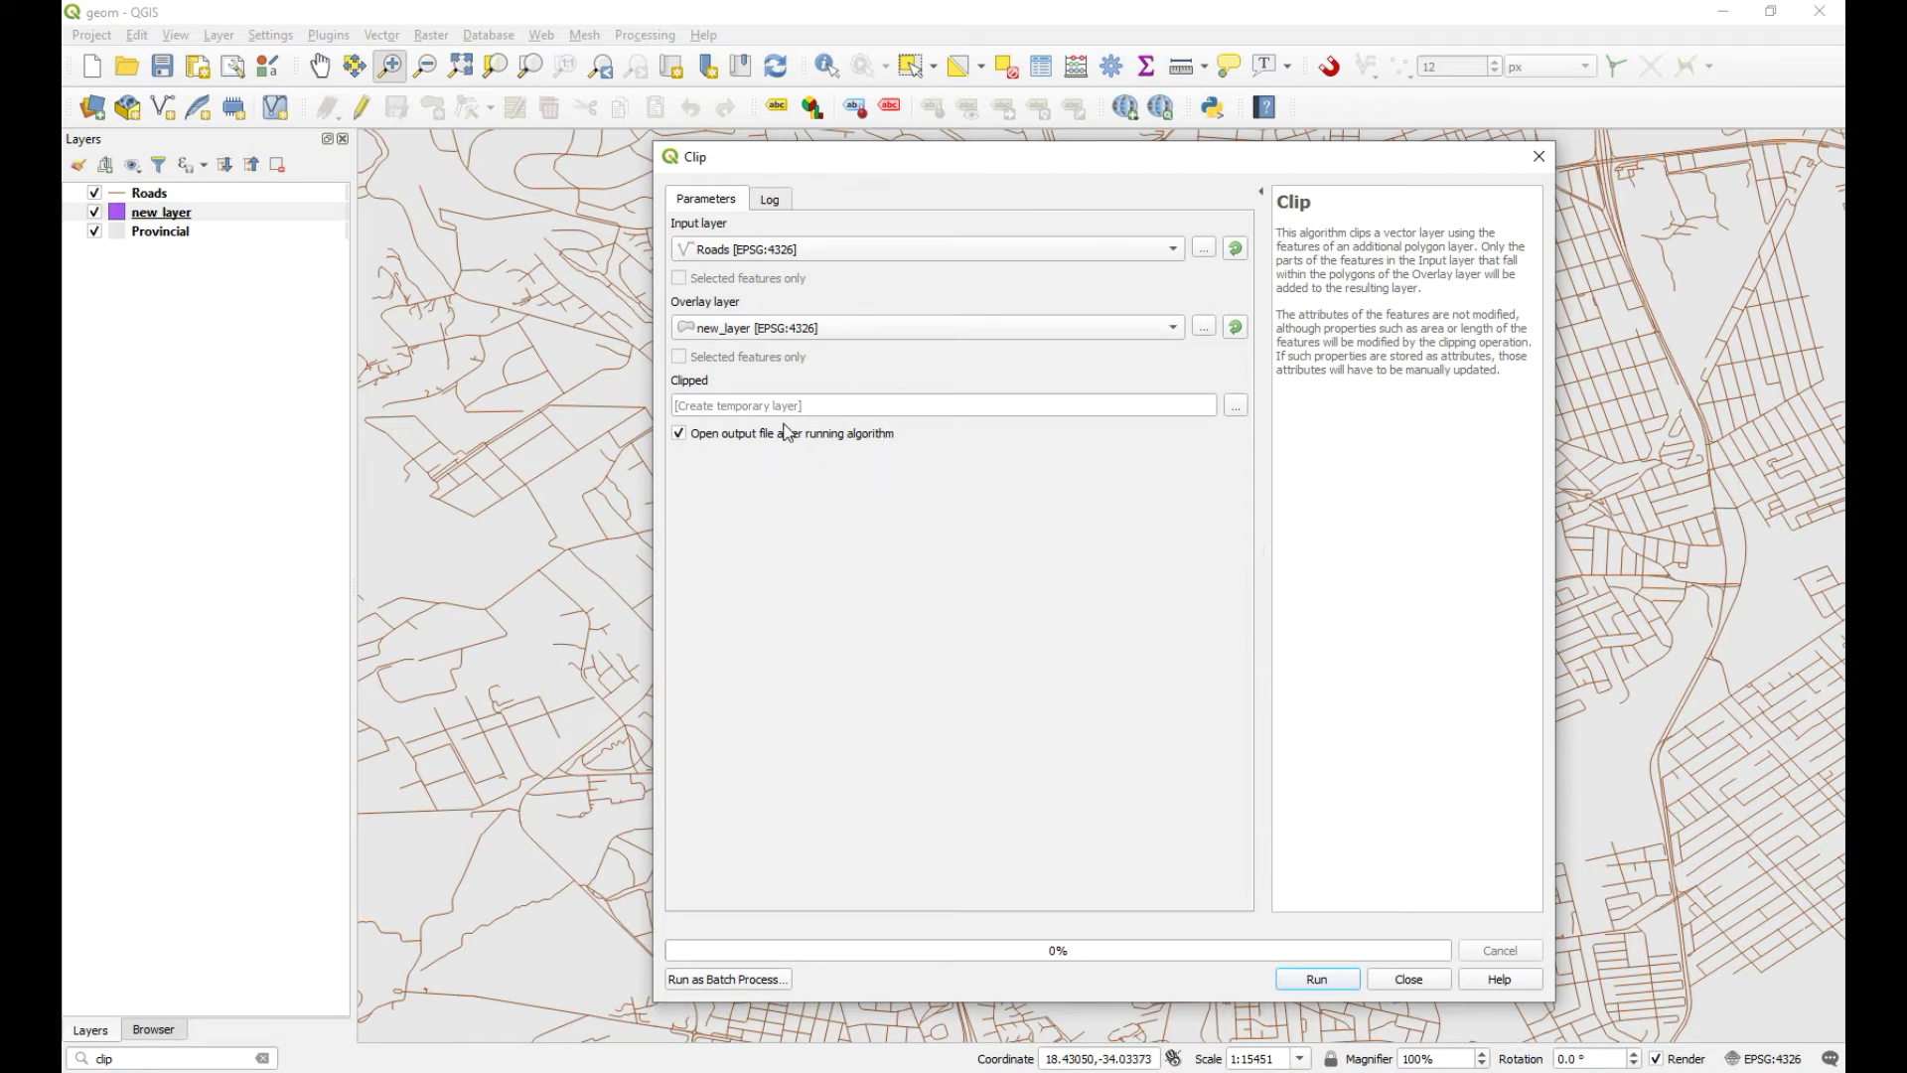
pyautogui.click(1314, 981)
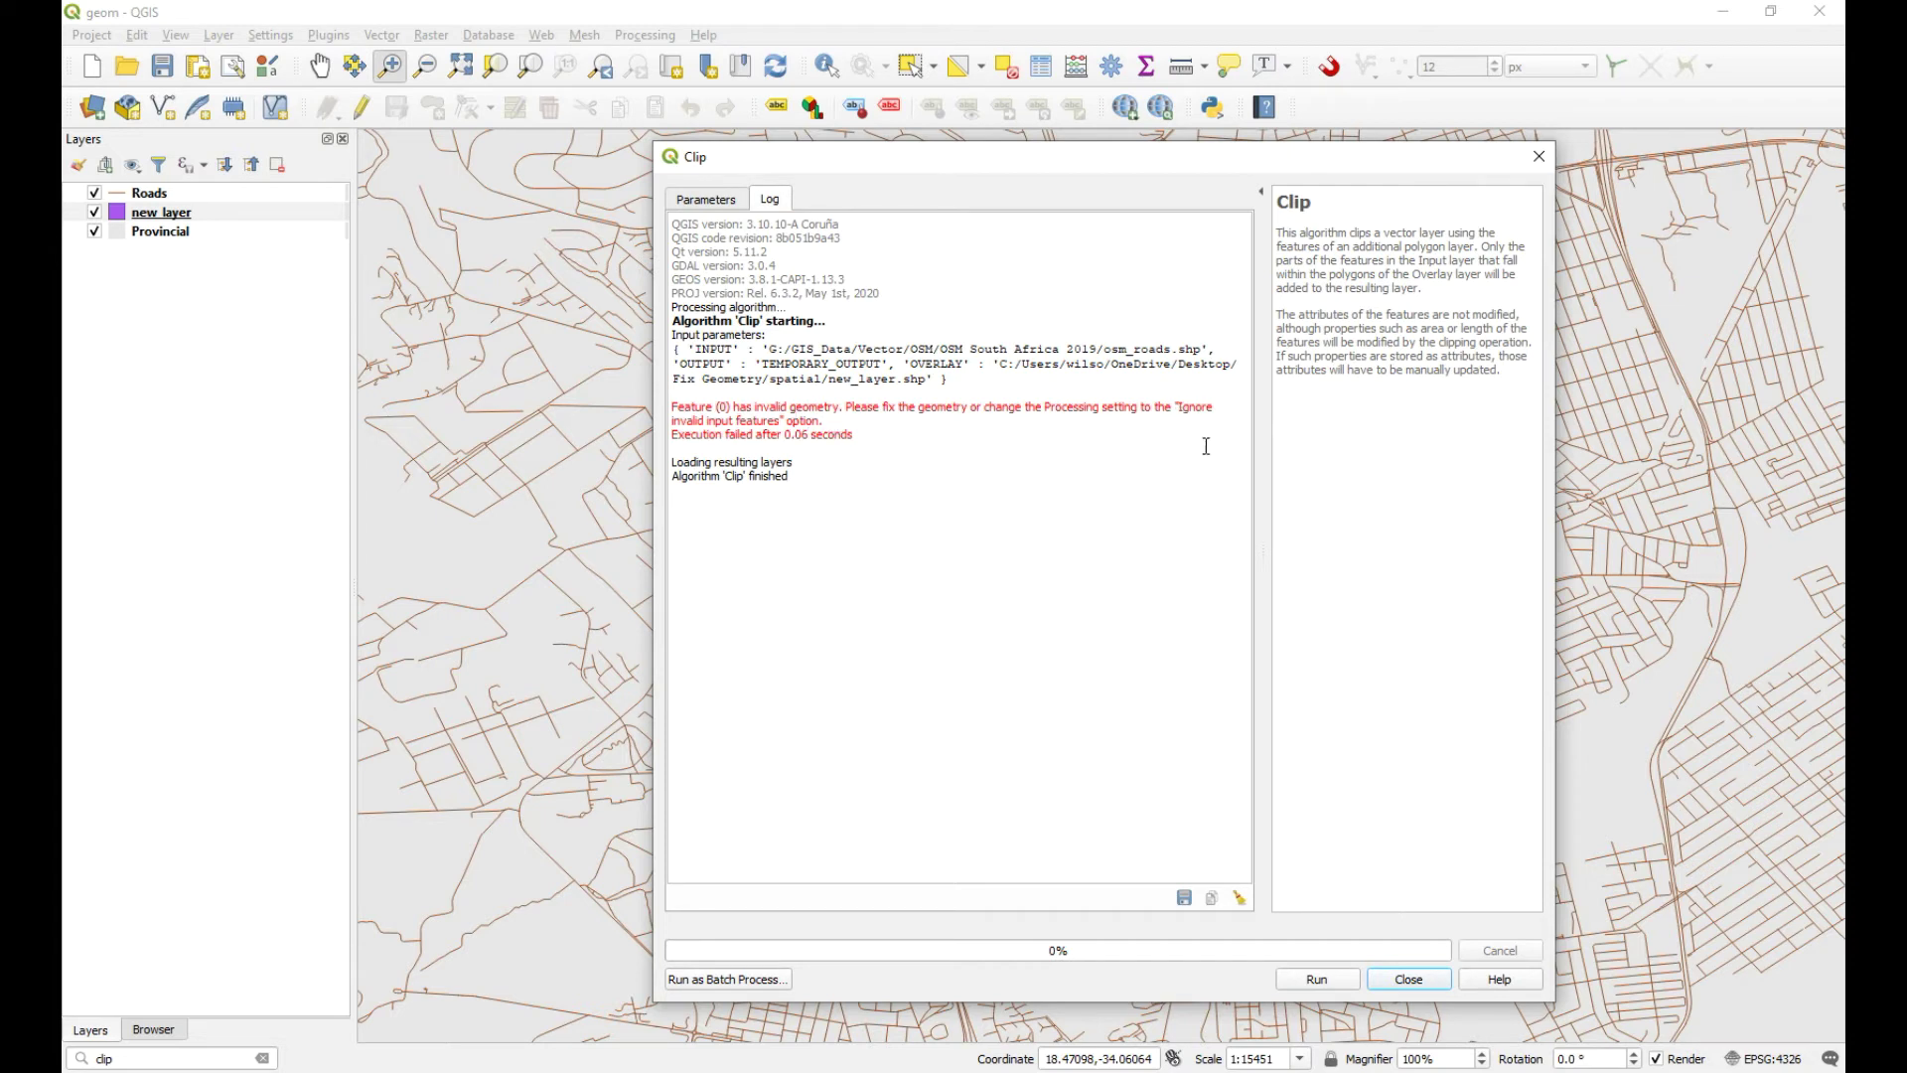
pyautogui.click(1411, 981)
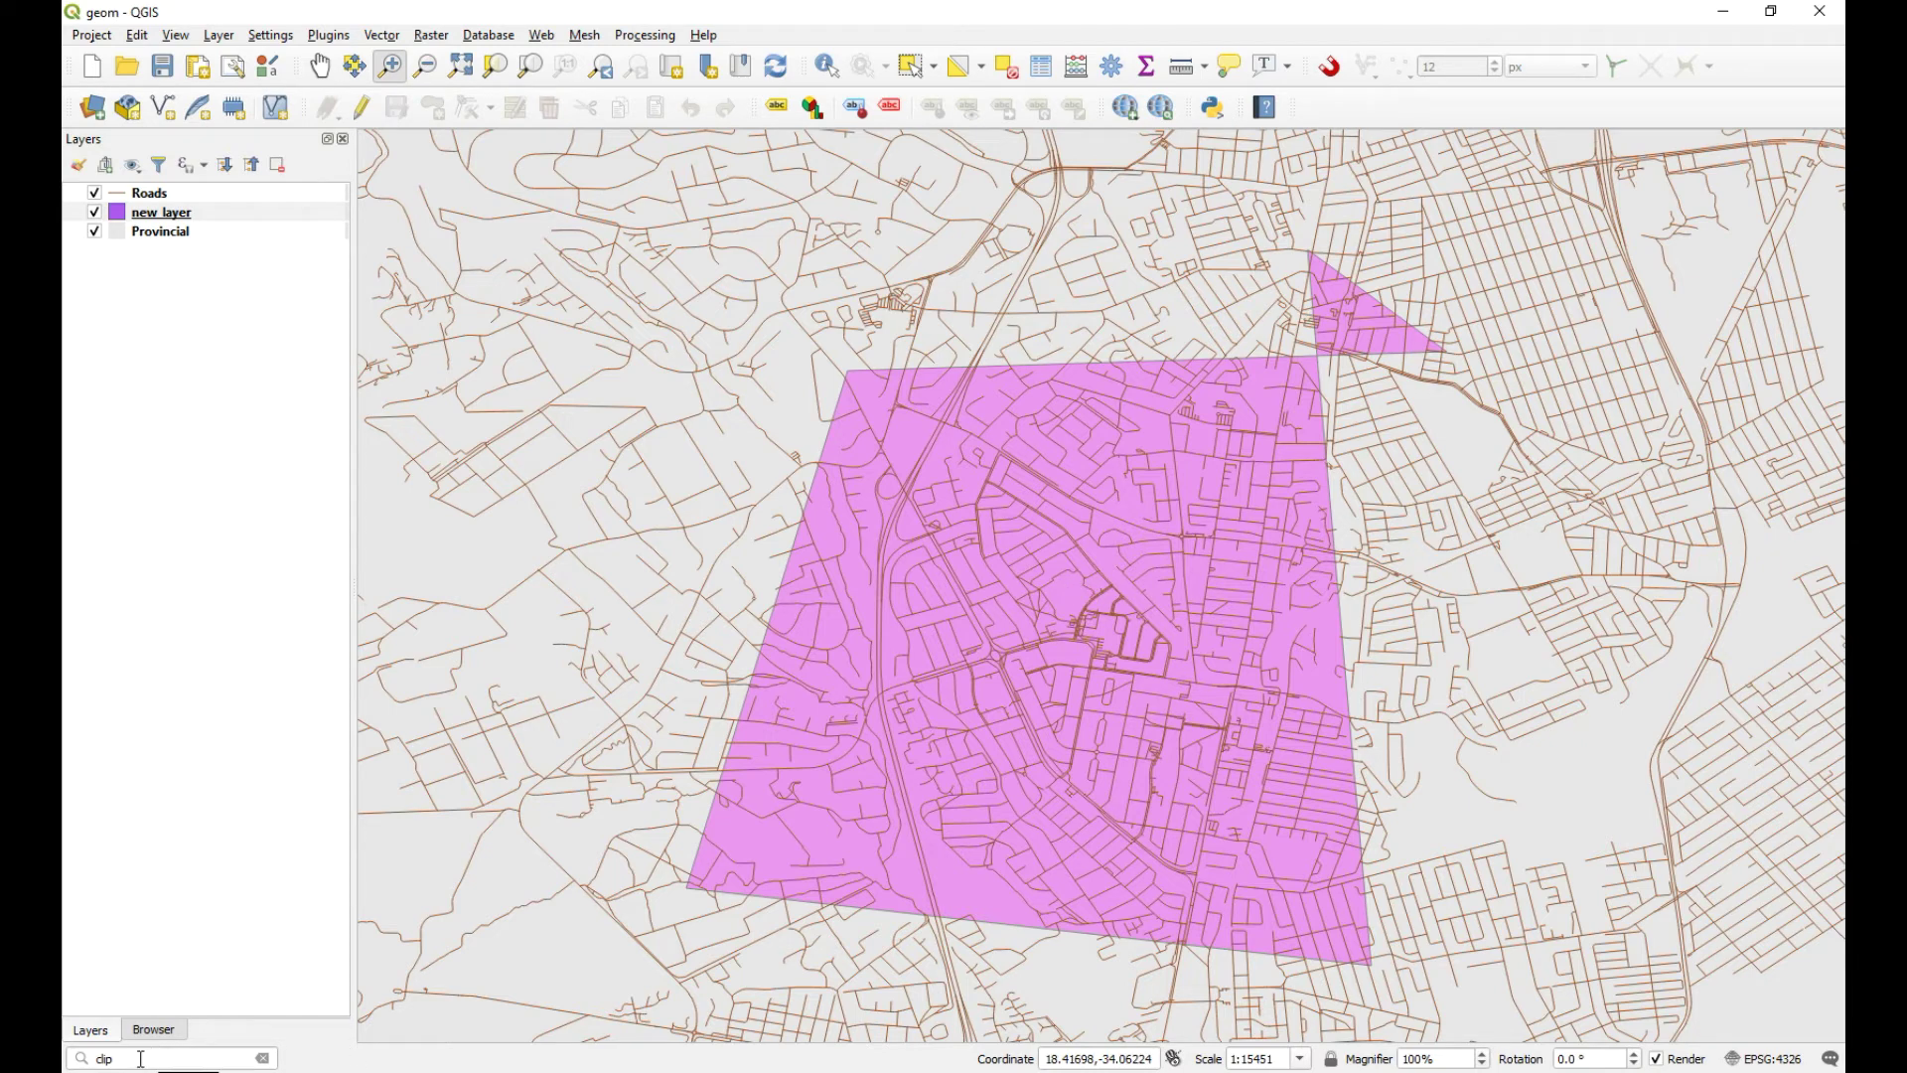
# Repair new_layer's polygon with Fix geometries, save the edits and clear the selection.
pyautogui.click(67, 1061)
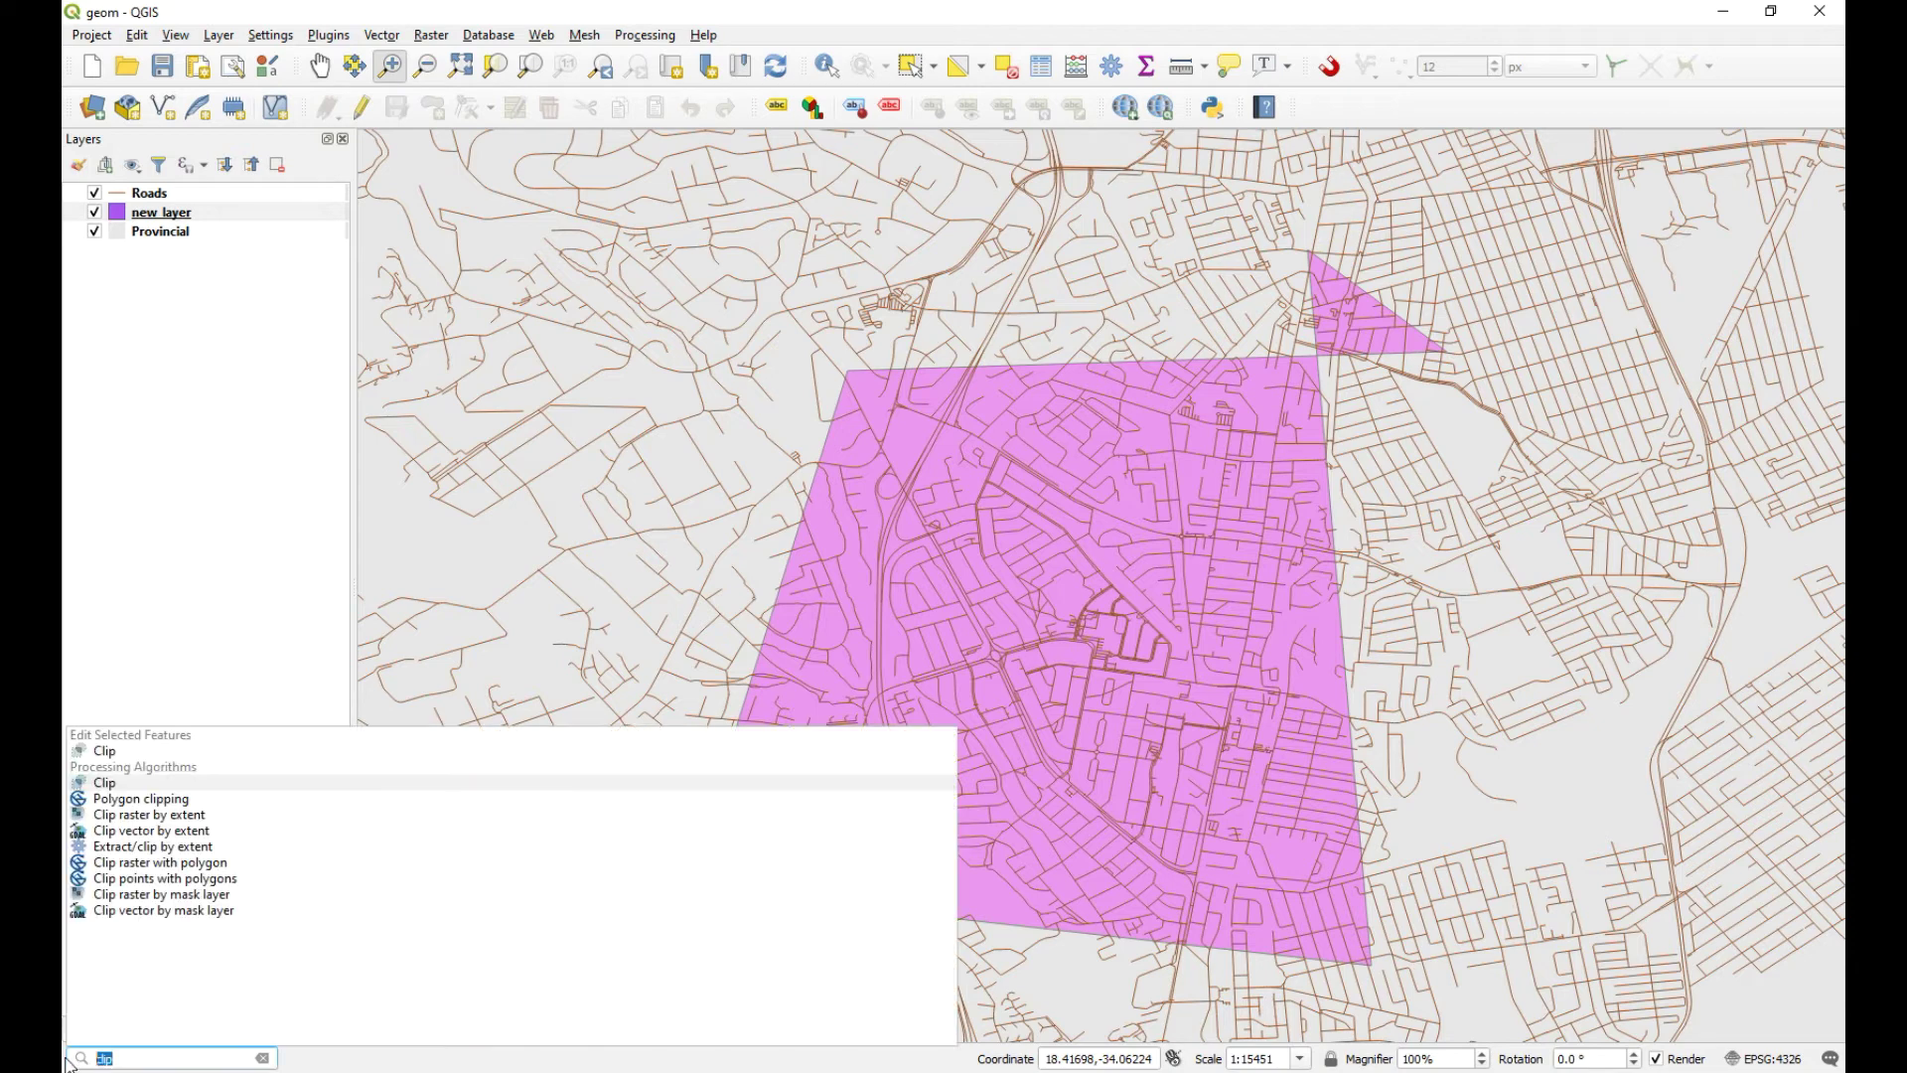
pyautogui.write('fix')
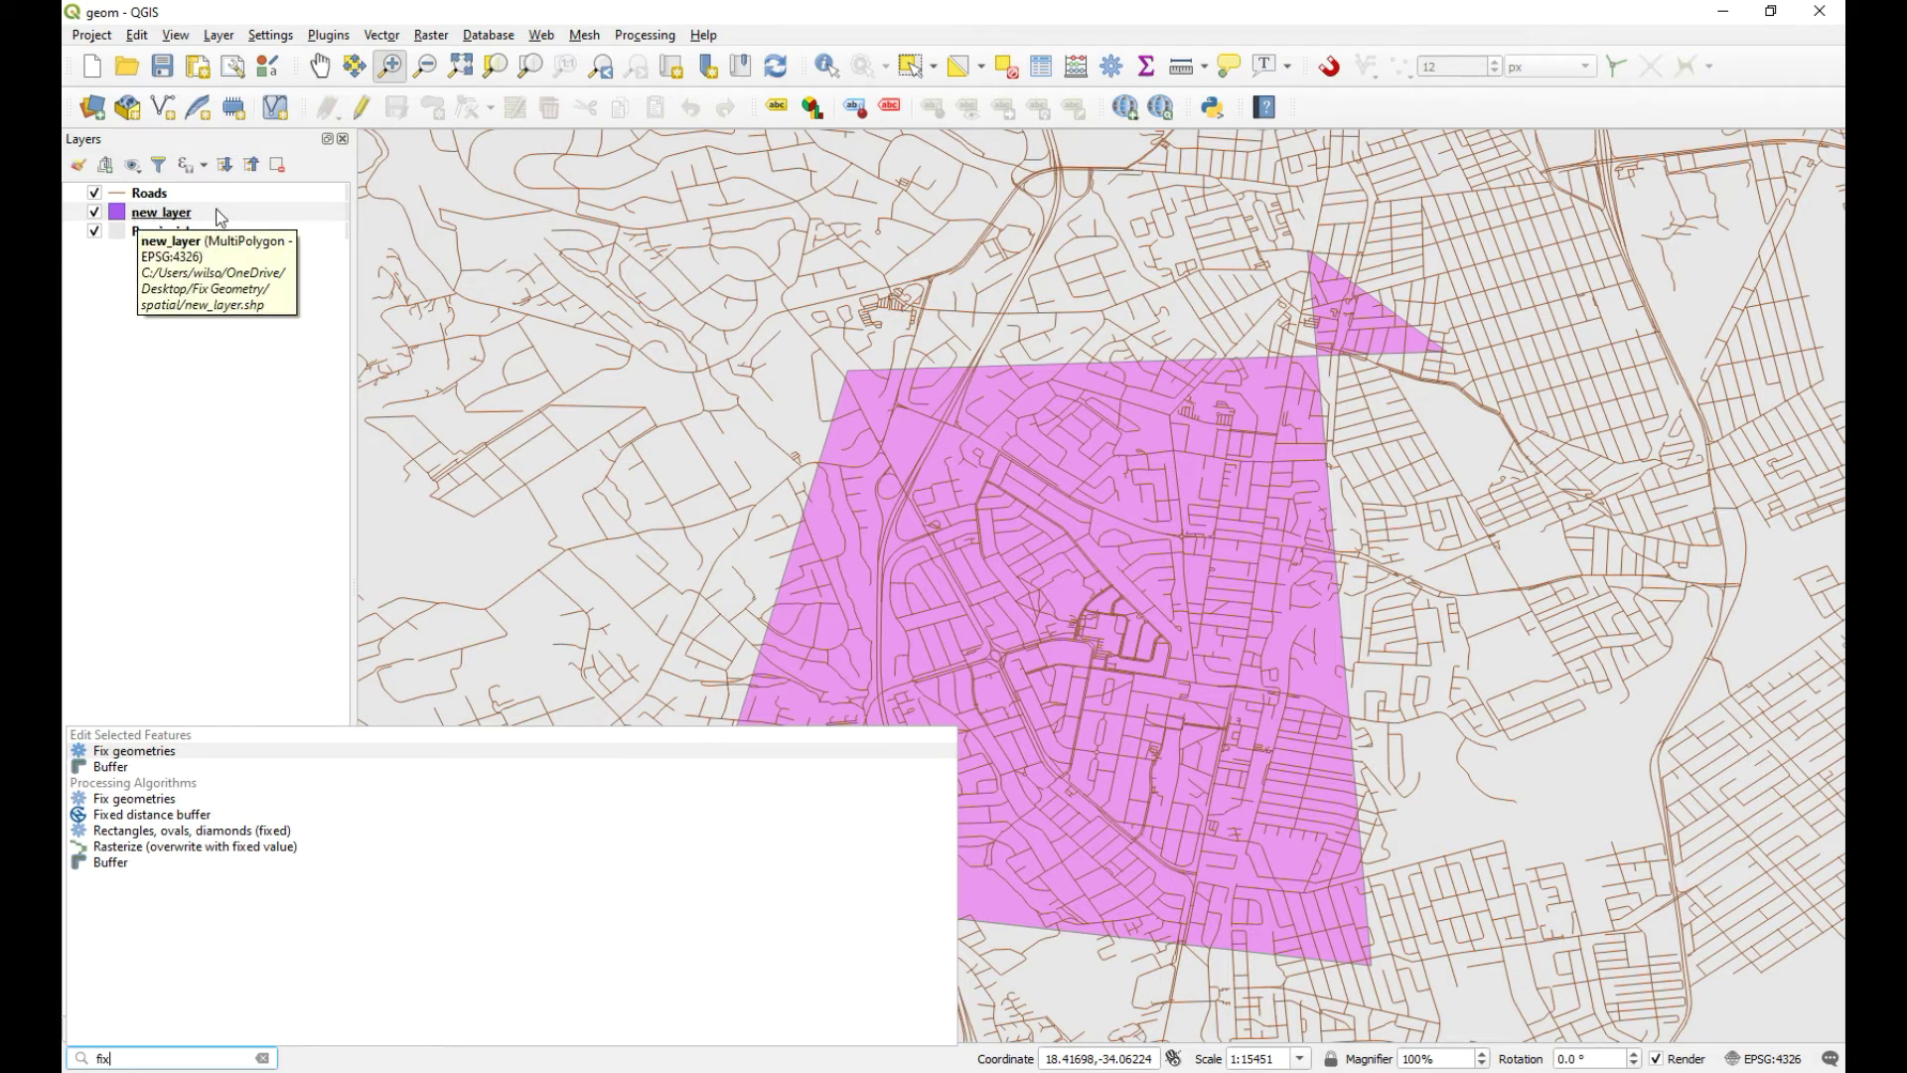
pyautogui.click(157, 752)
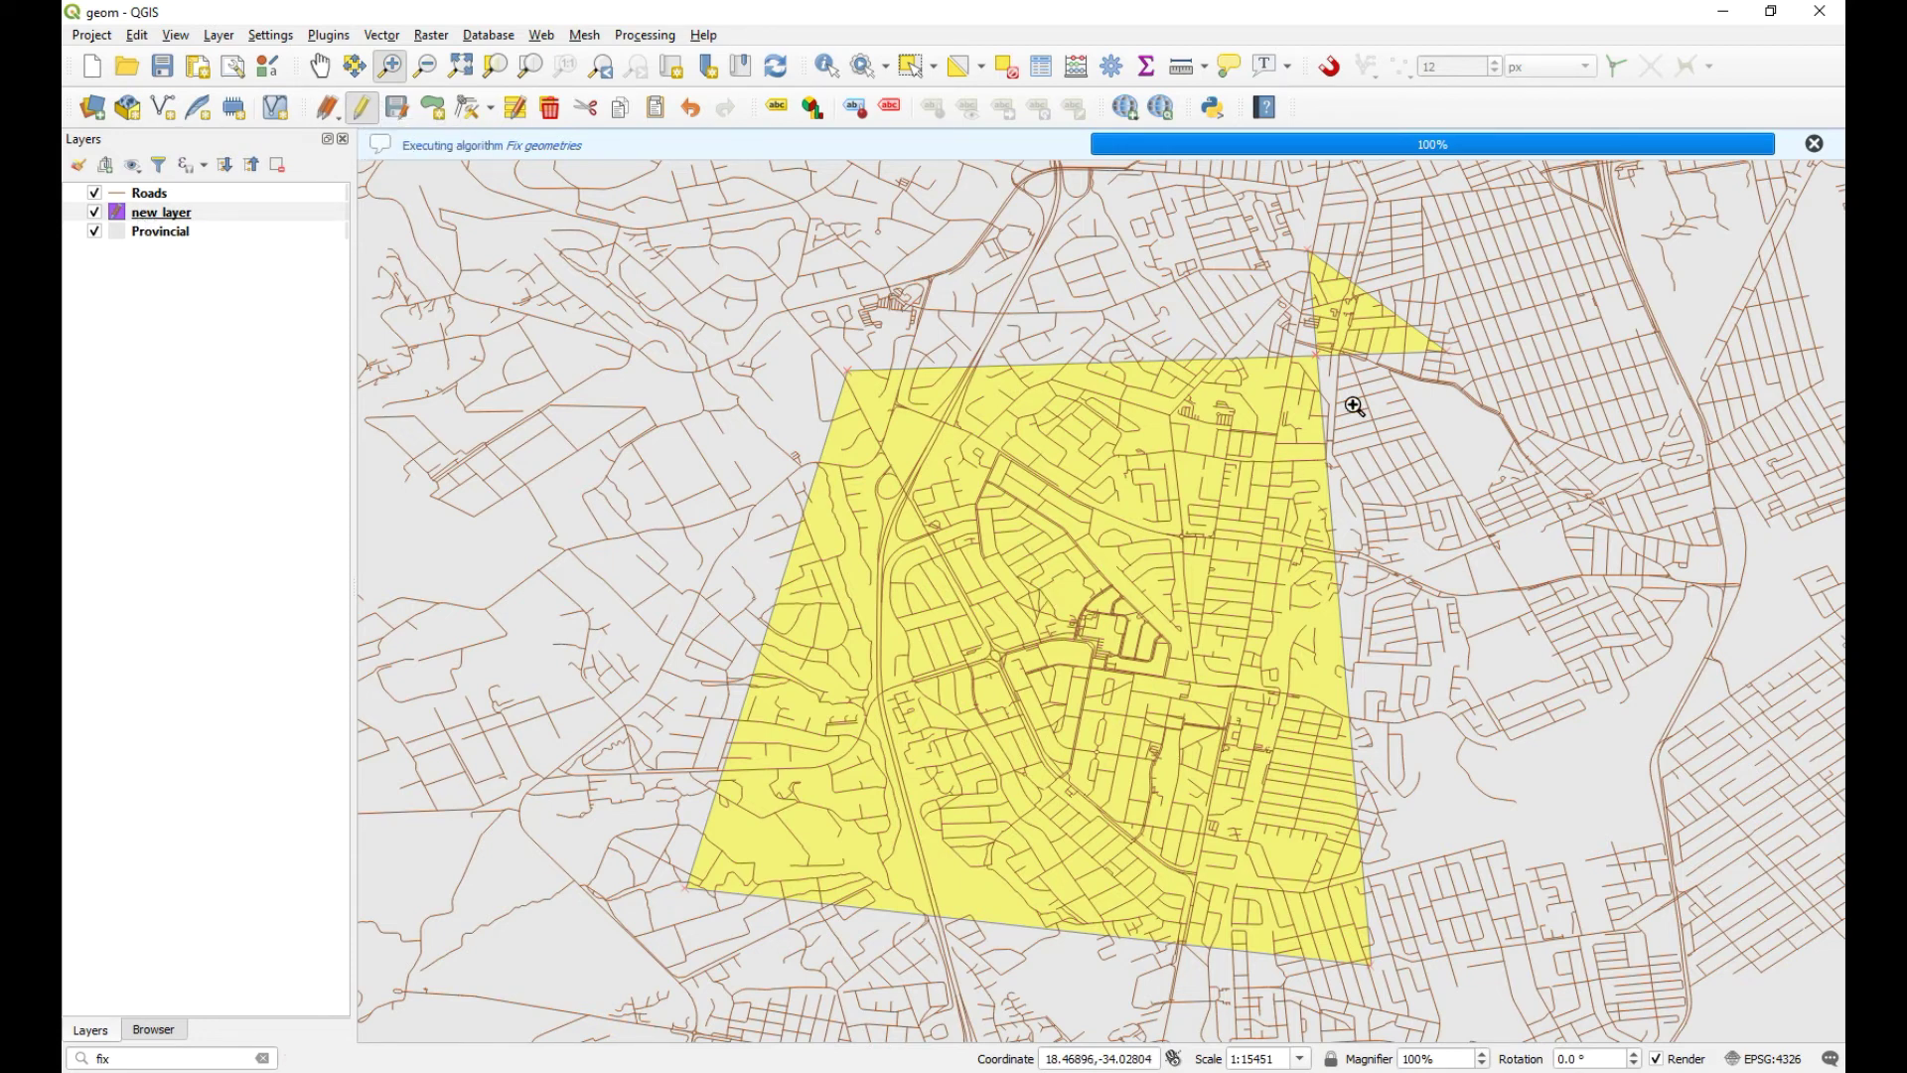
pyautogui.click(363, 111)
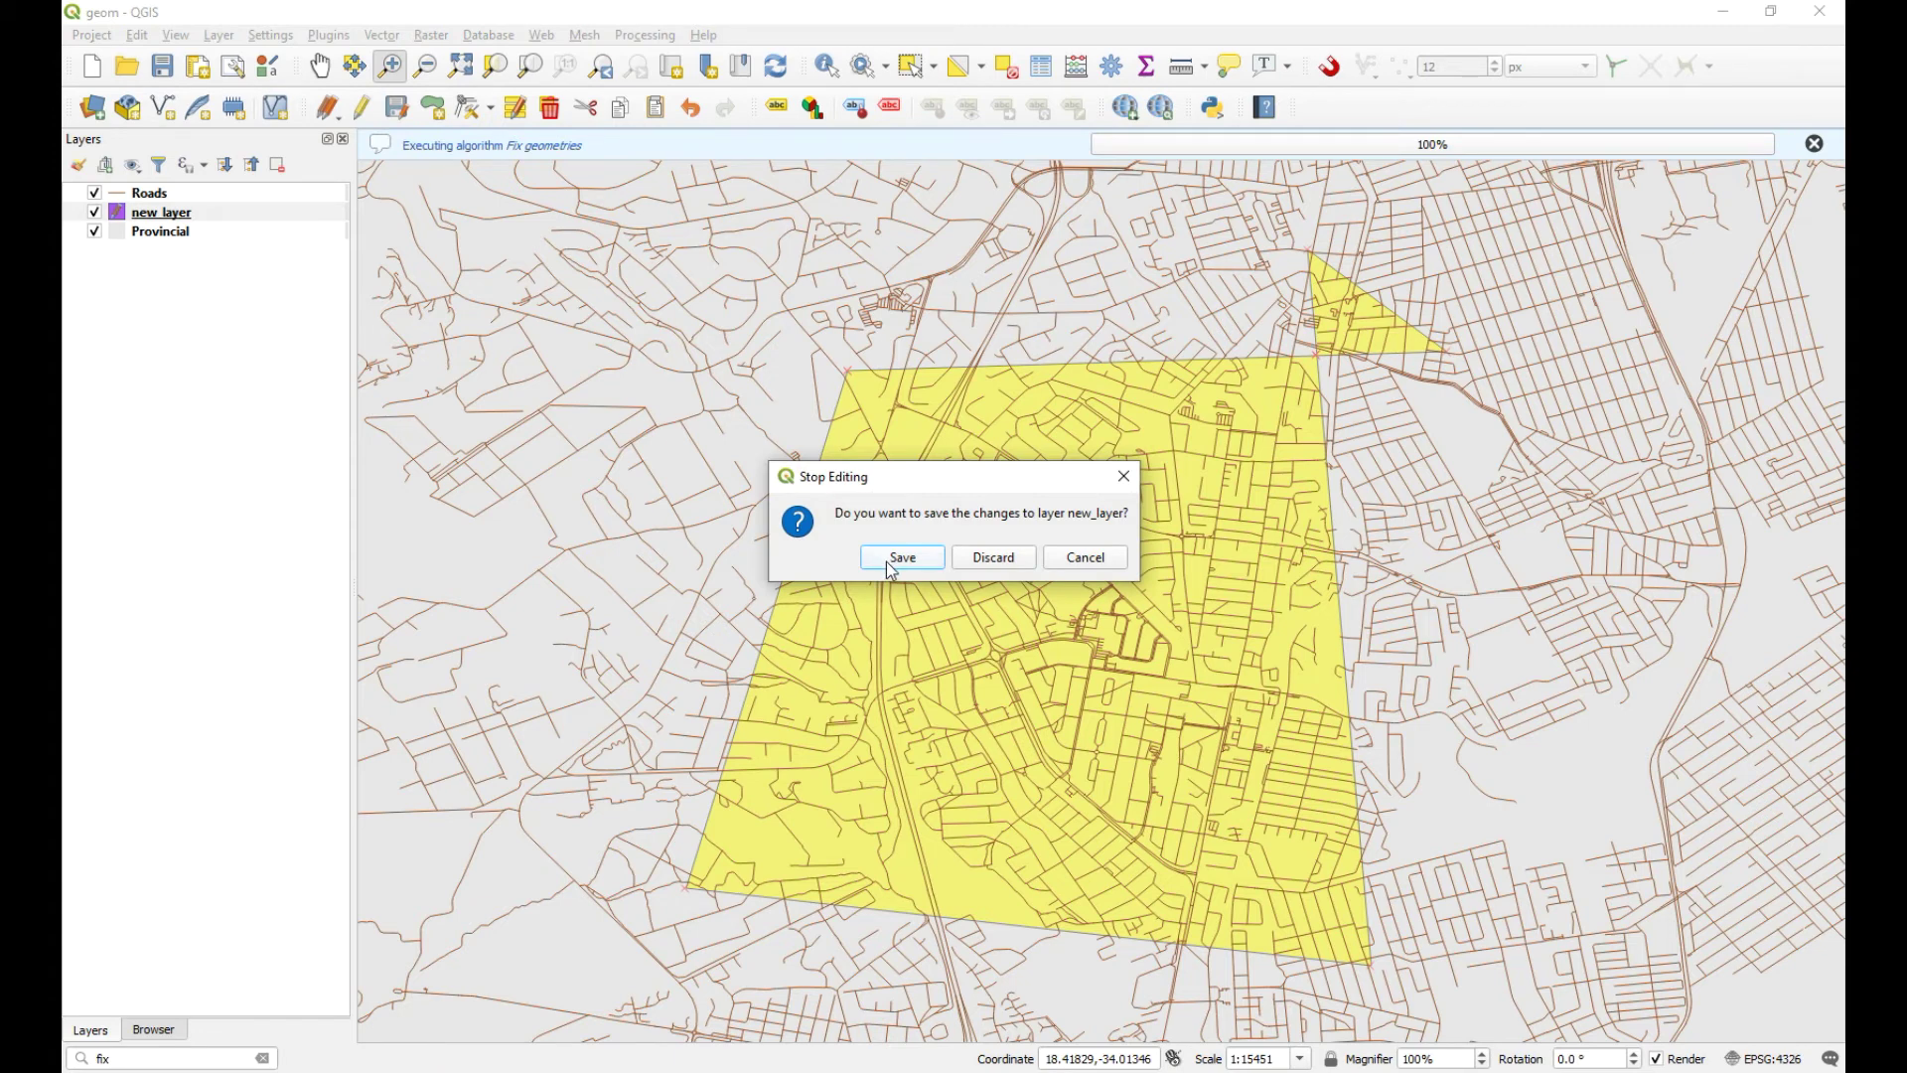
pyautogui.click(889, 562)
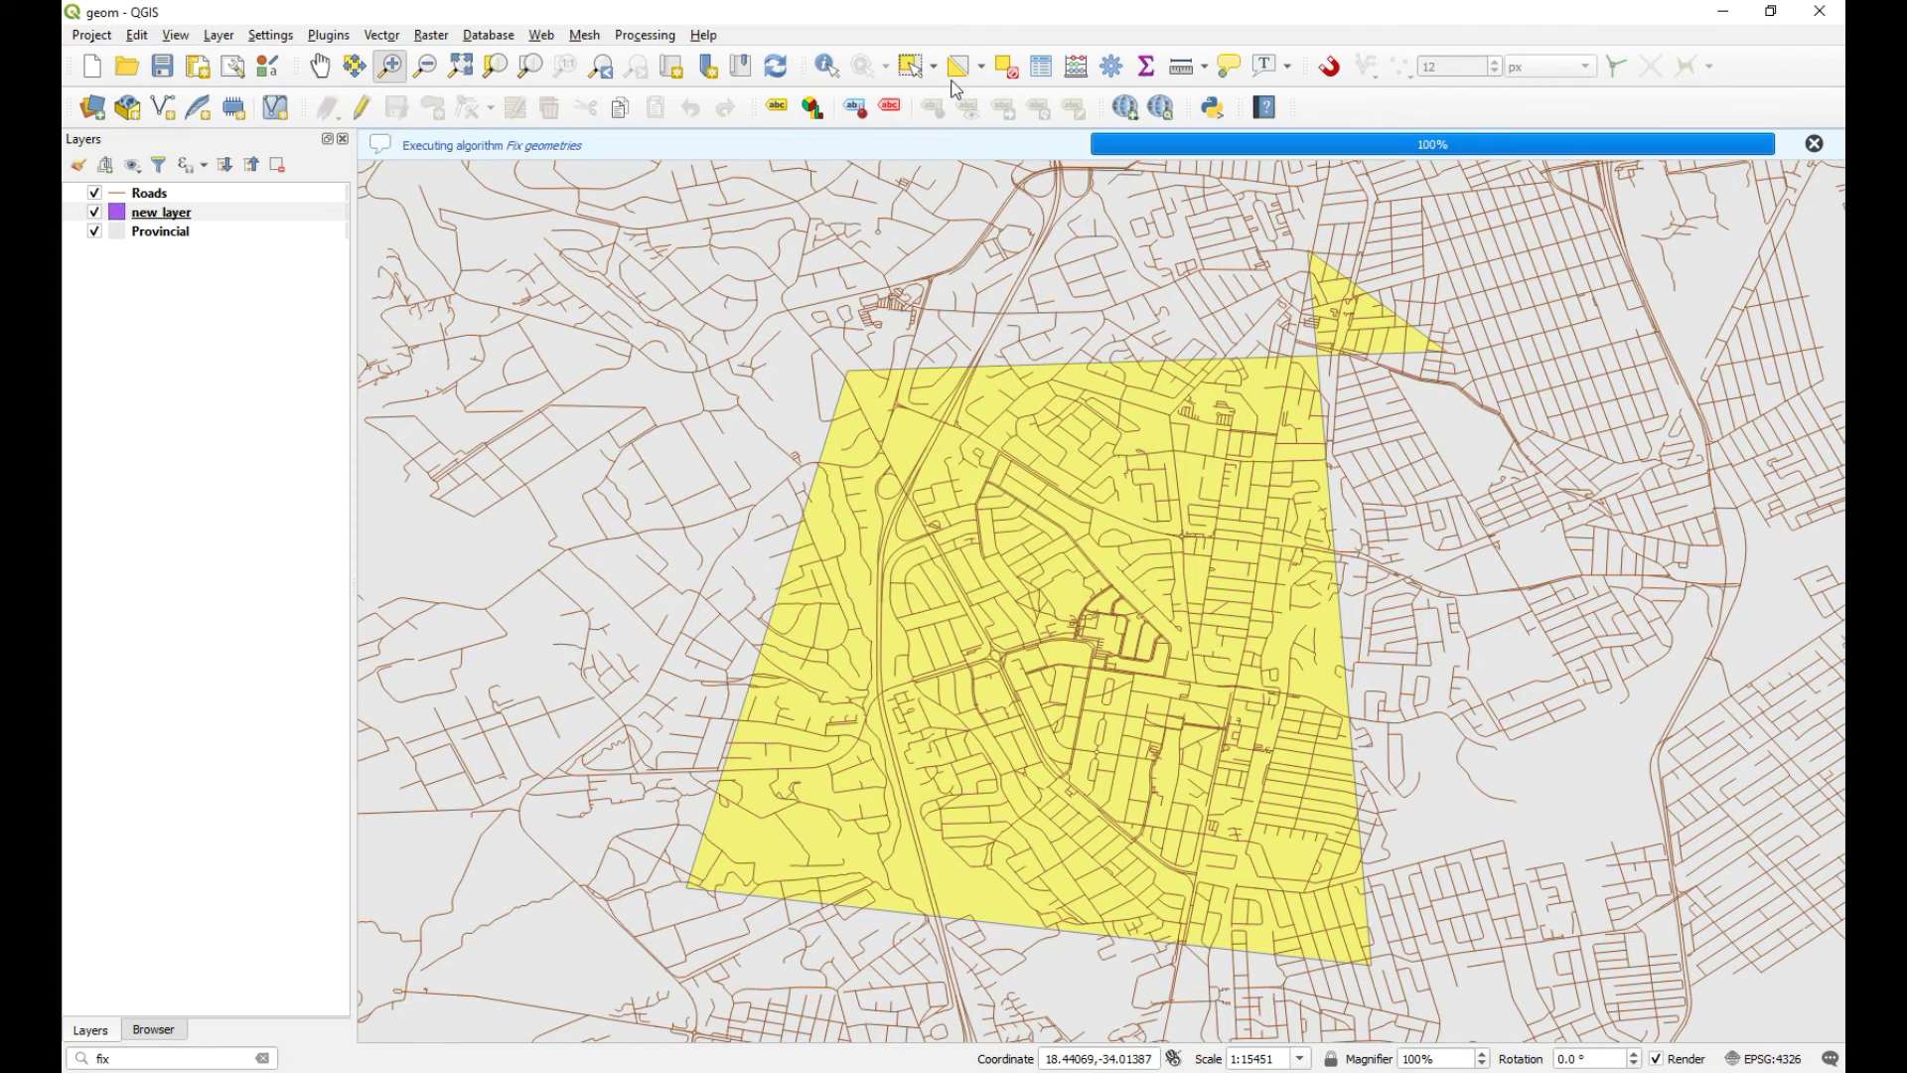
pyautogui.click(1010, 68)
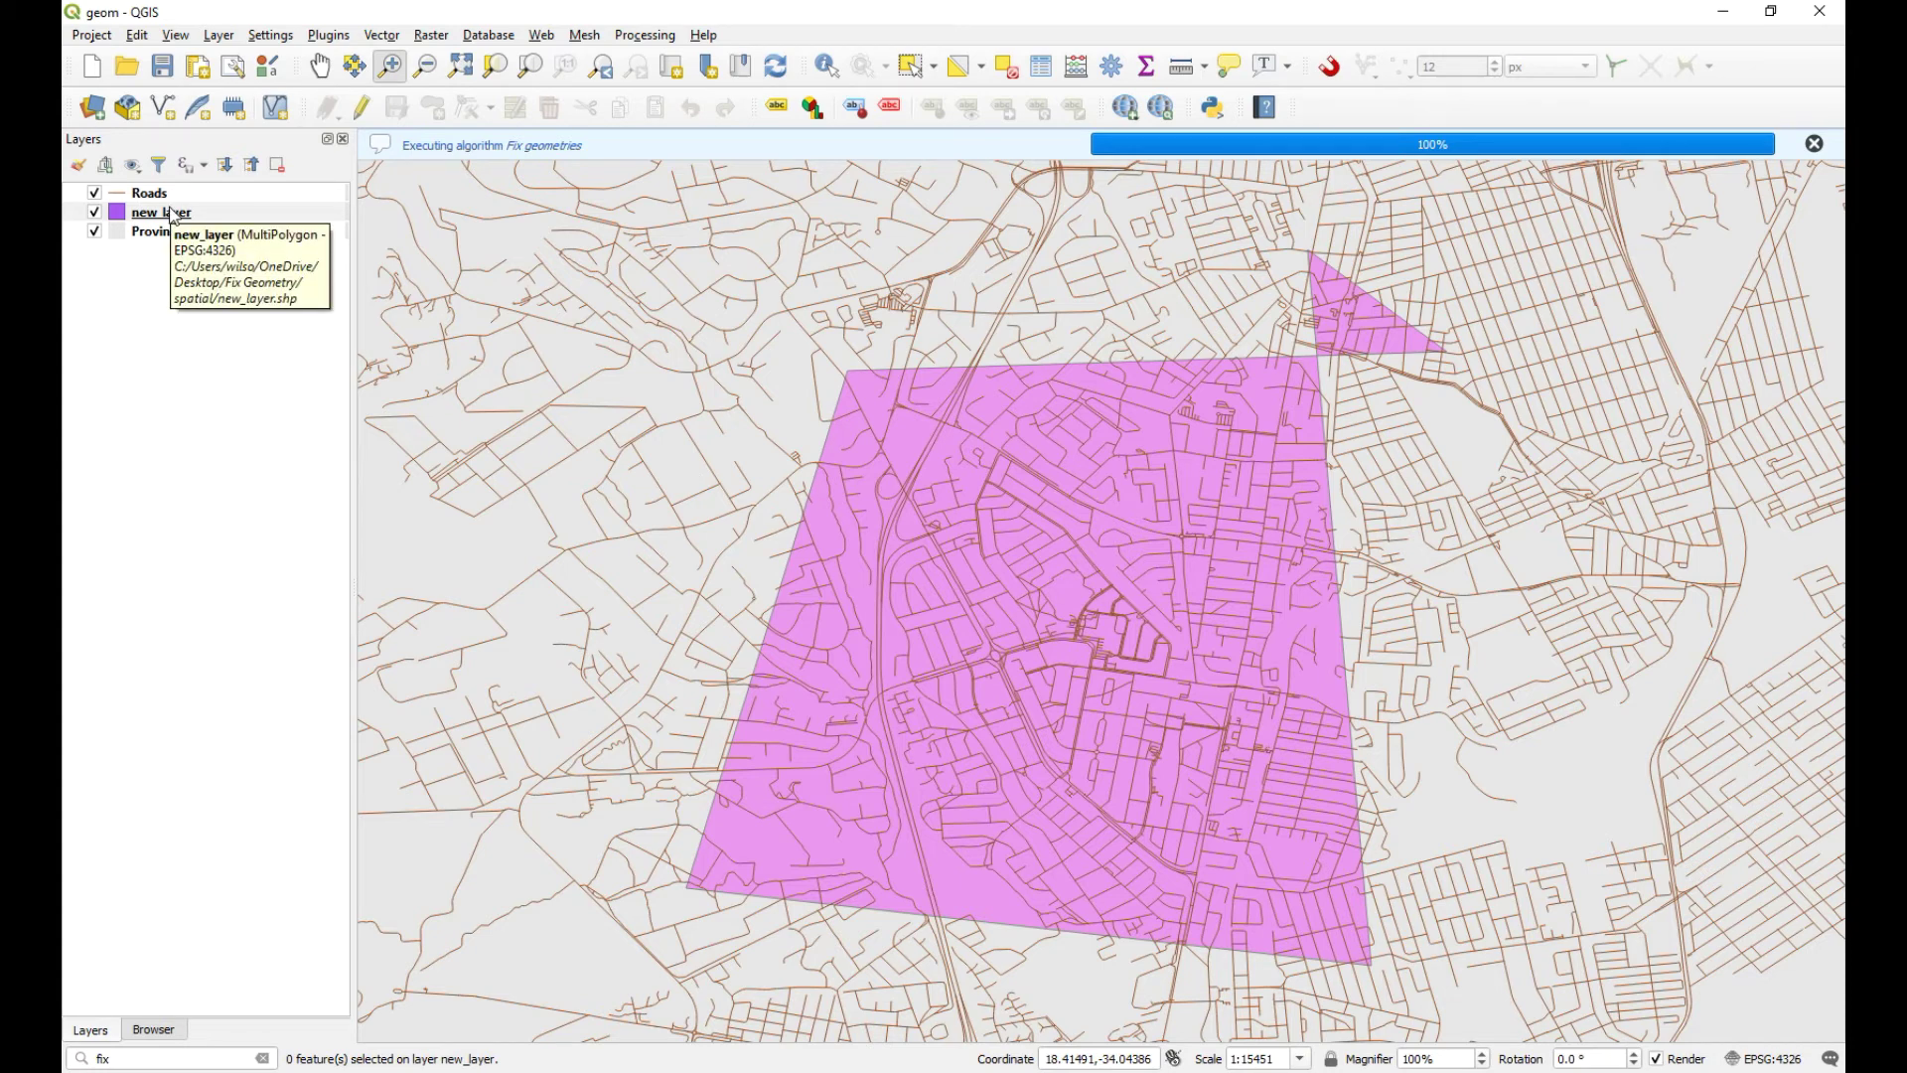
# Run Clip on the Roads layer with the fixed new_layer polygon as overlay.
pyautogui.click(127, 1061)
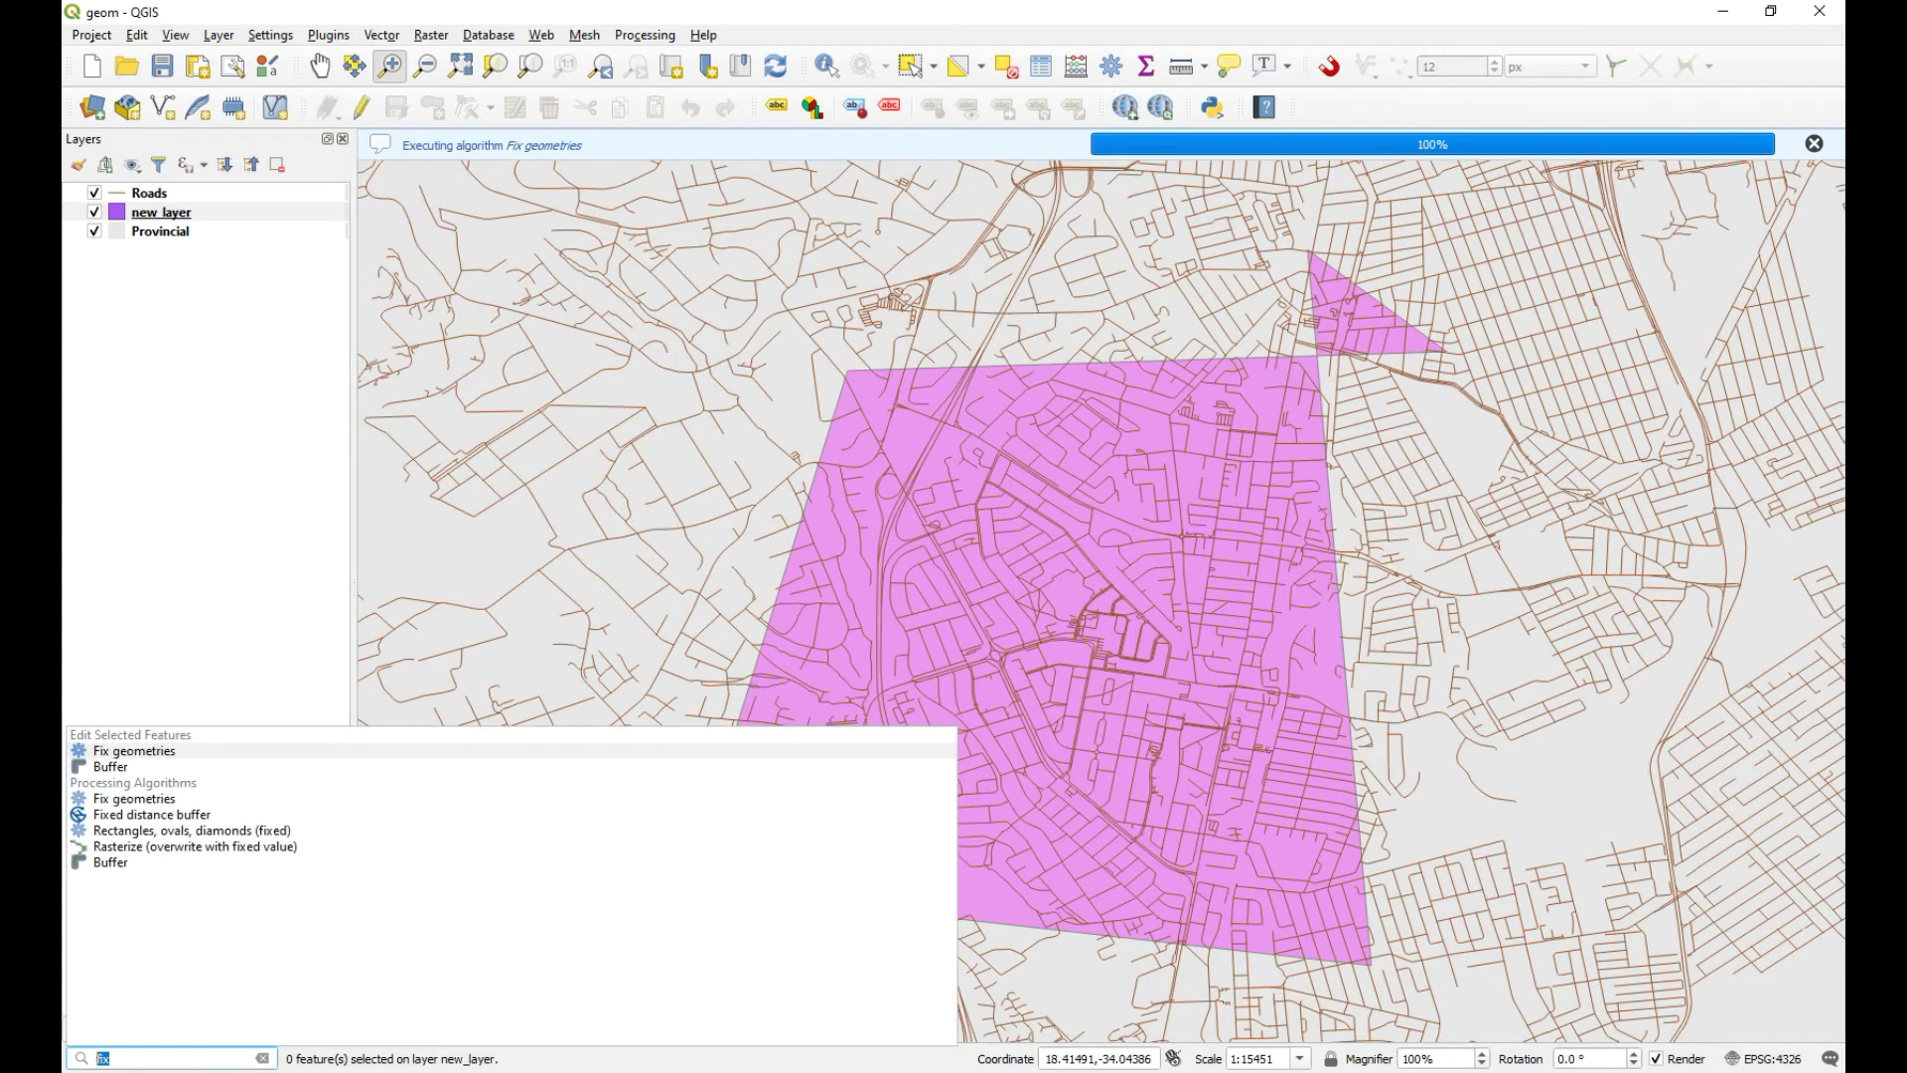
pyautogui.write('clip')
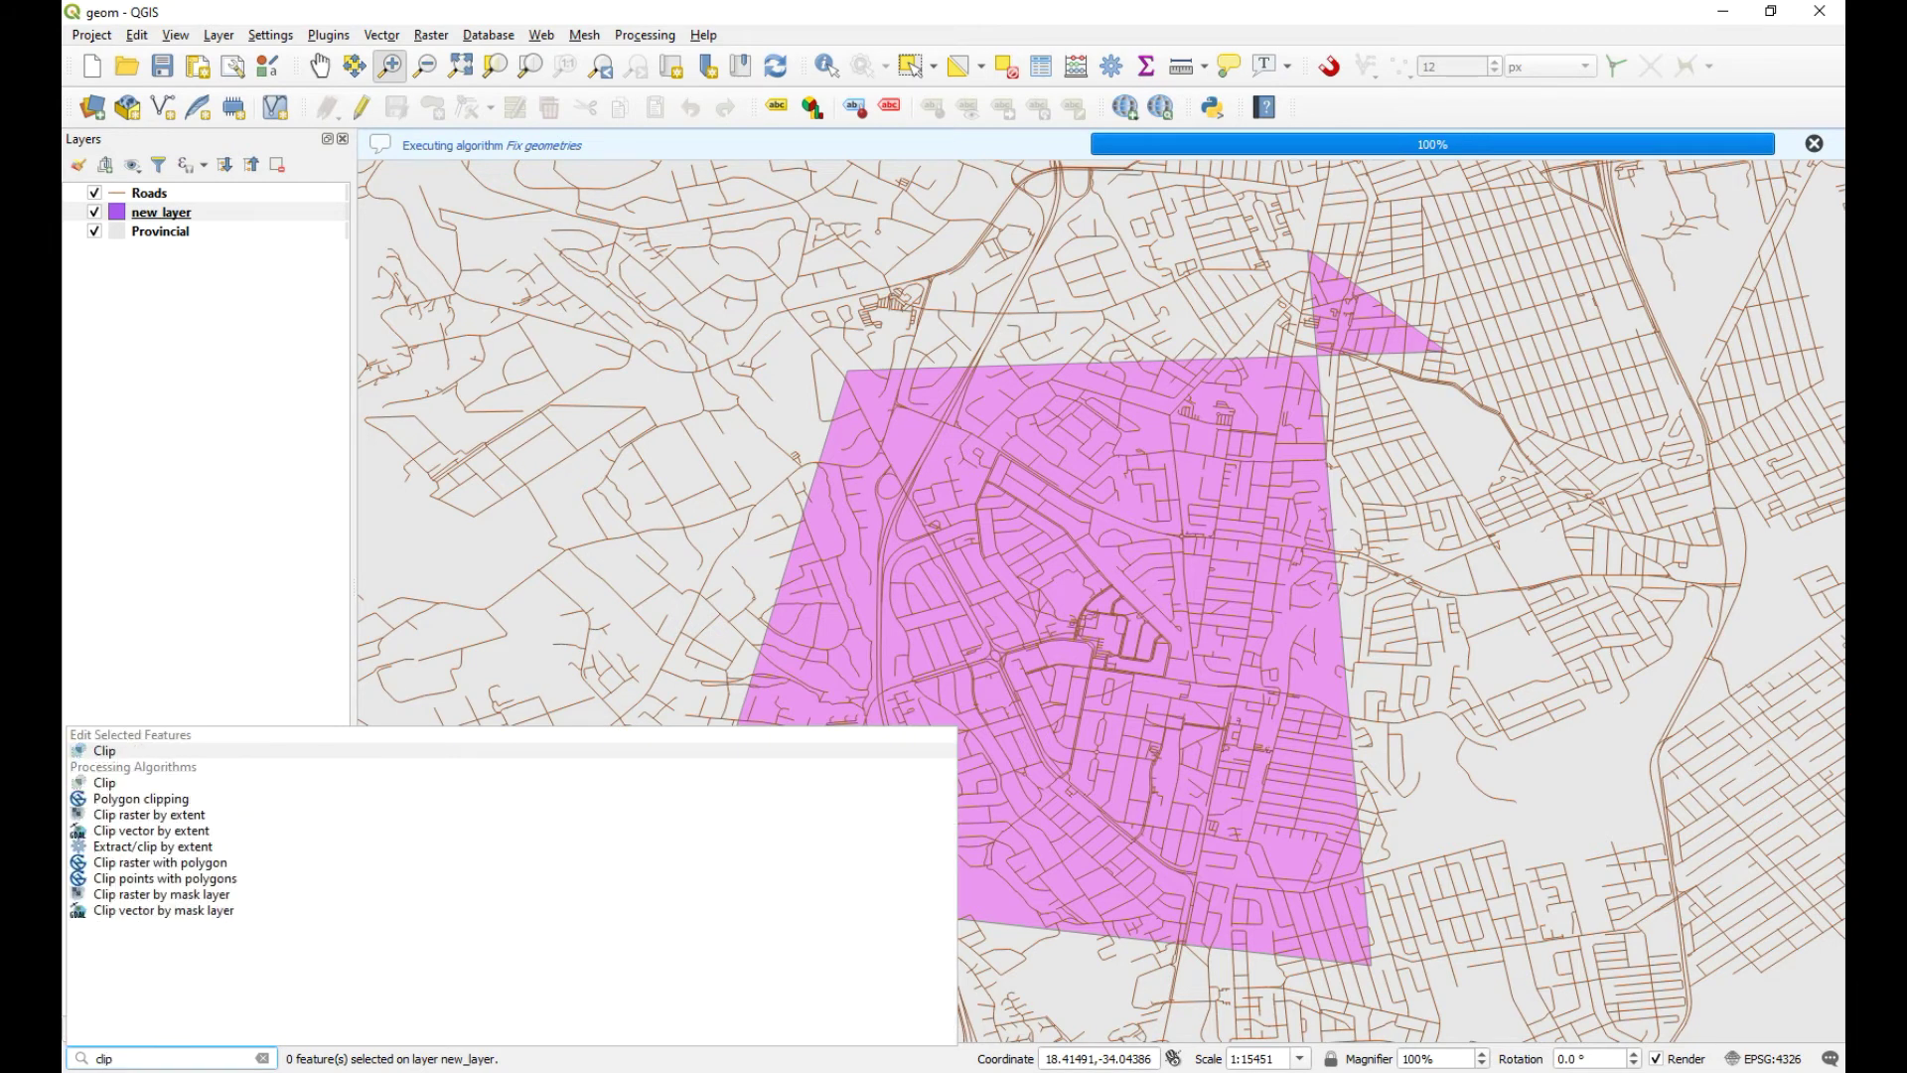
pyautogui.click(112, 785)
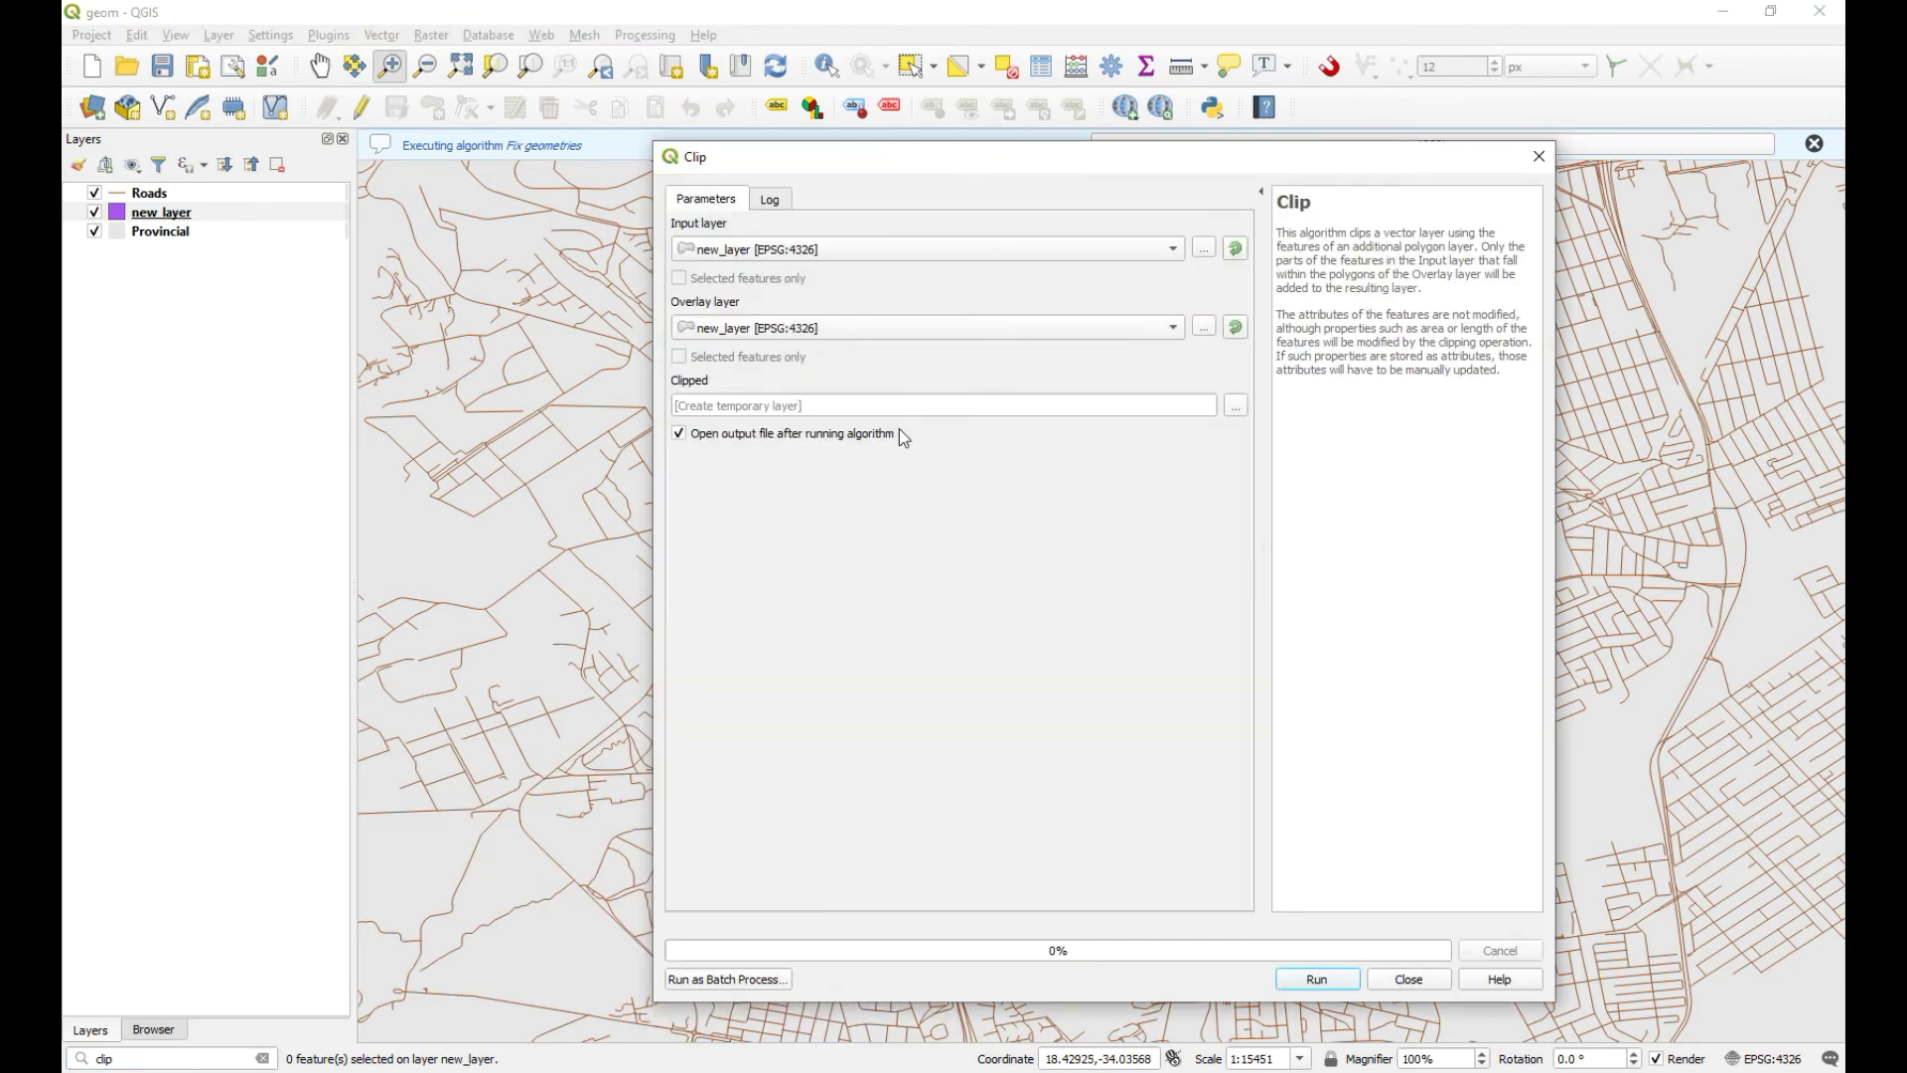
pyautogui.click(839, 248)
pyautogui.click(802, 295)
pyautogui.click(1326, 979)
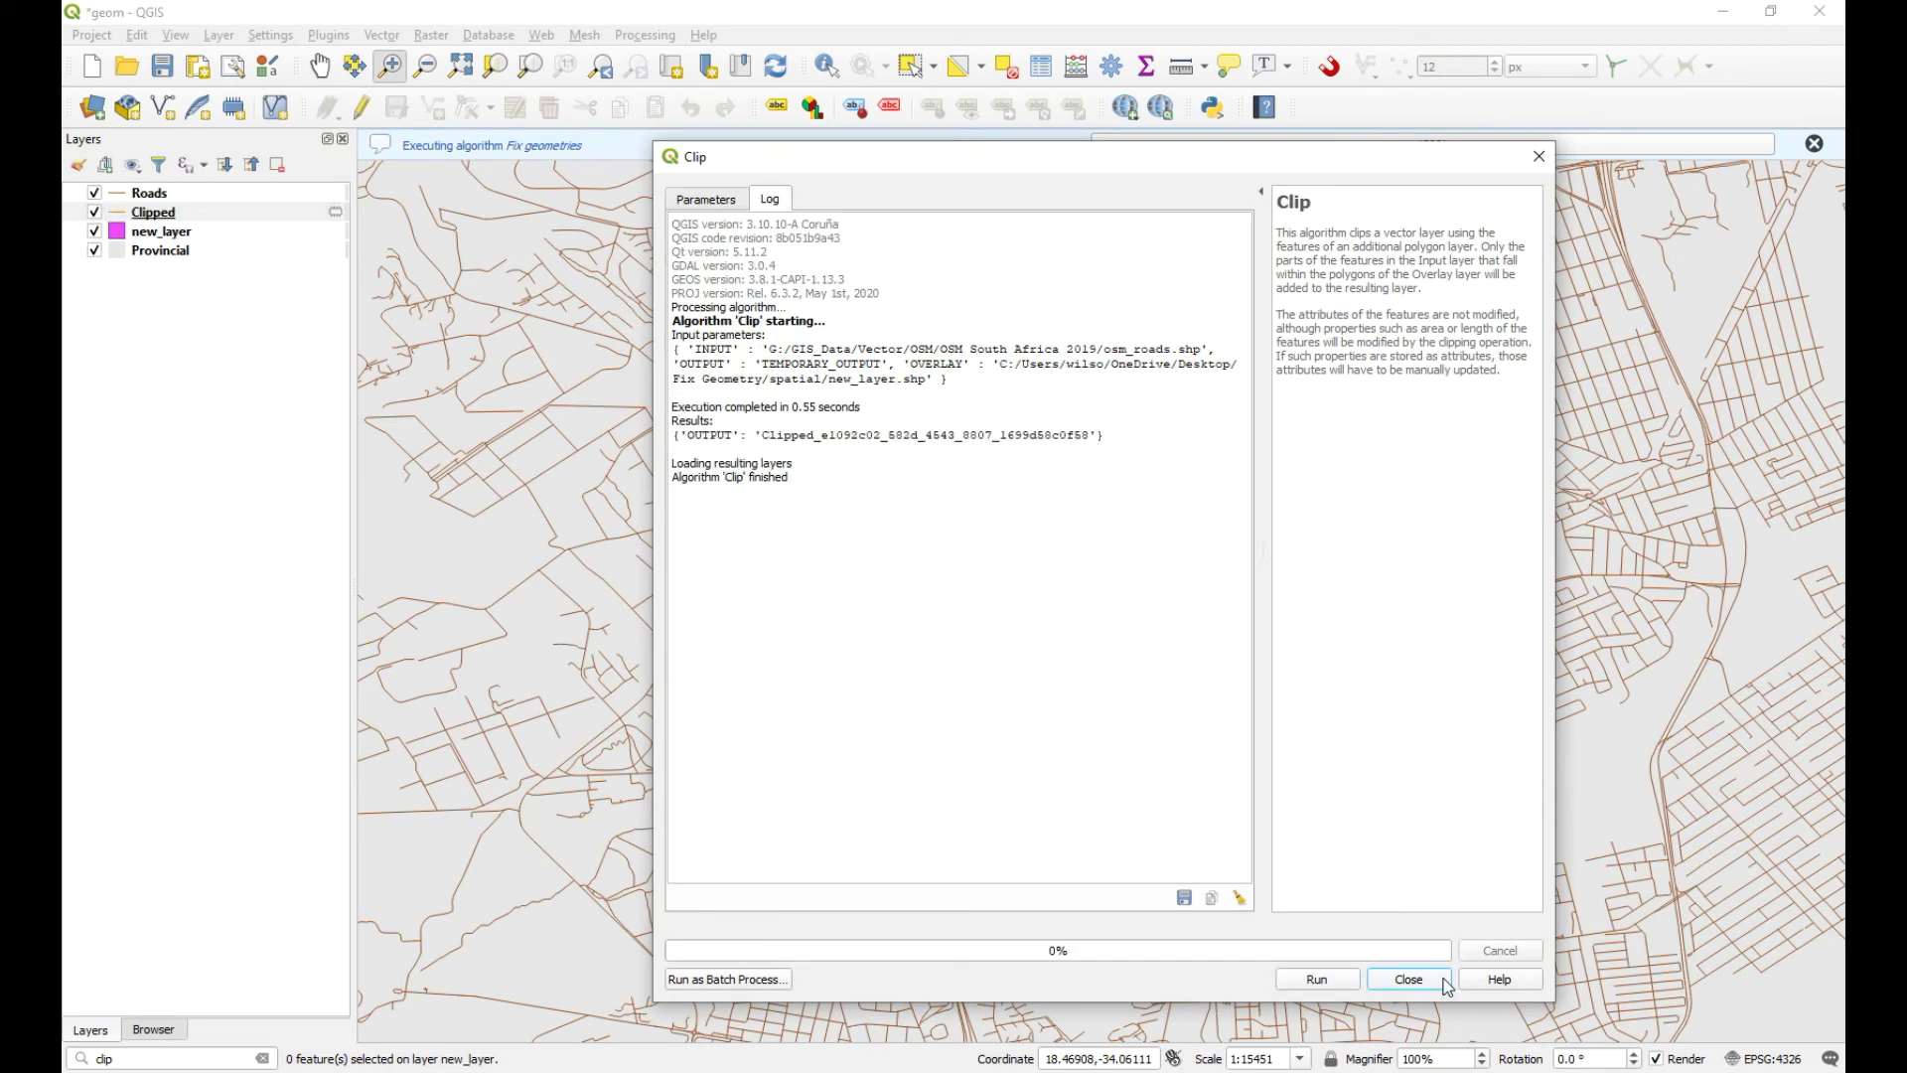
pyautogui.click(1408, 979)
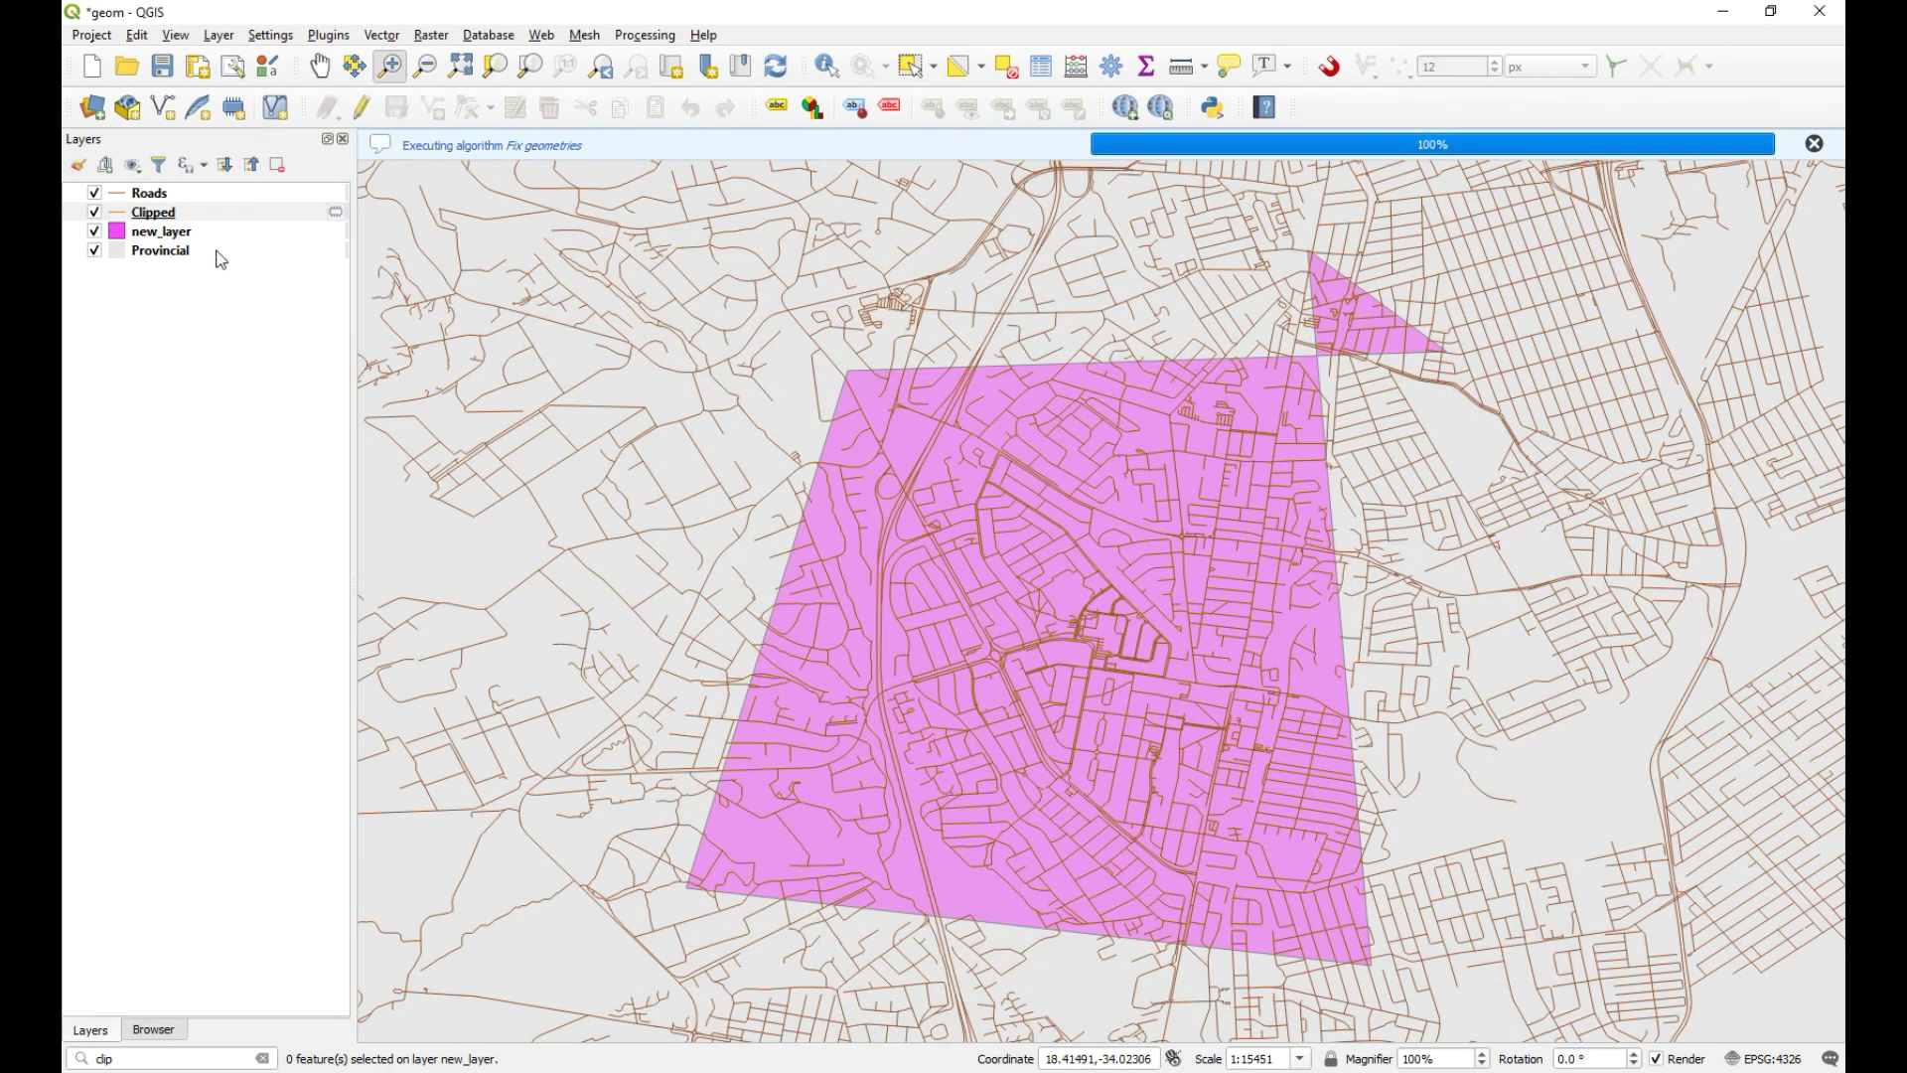
# Move the Clipped layer to the top of the Layers panel.
pyautogui.moveTo(181, 219); pyautogui.dragTo(194, 188)
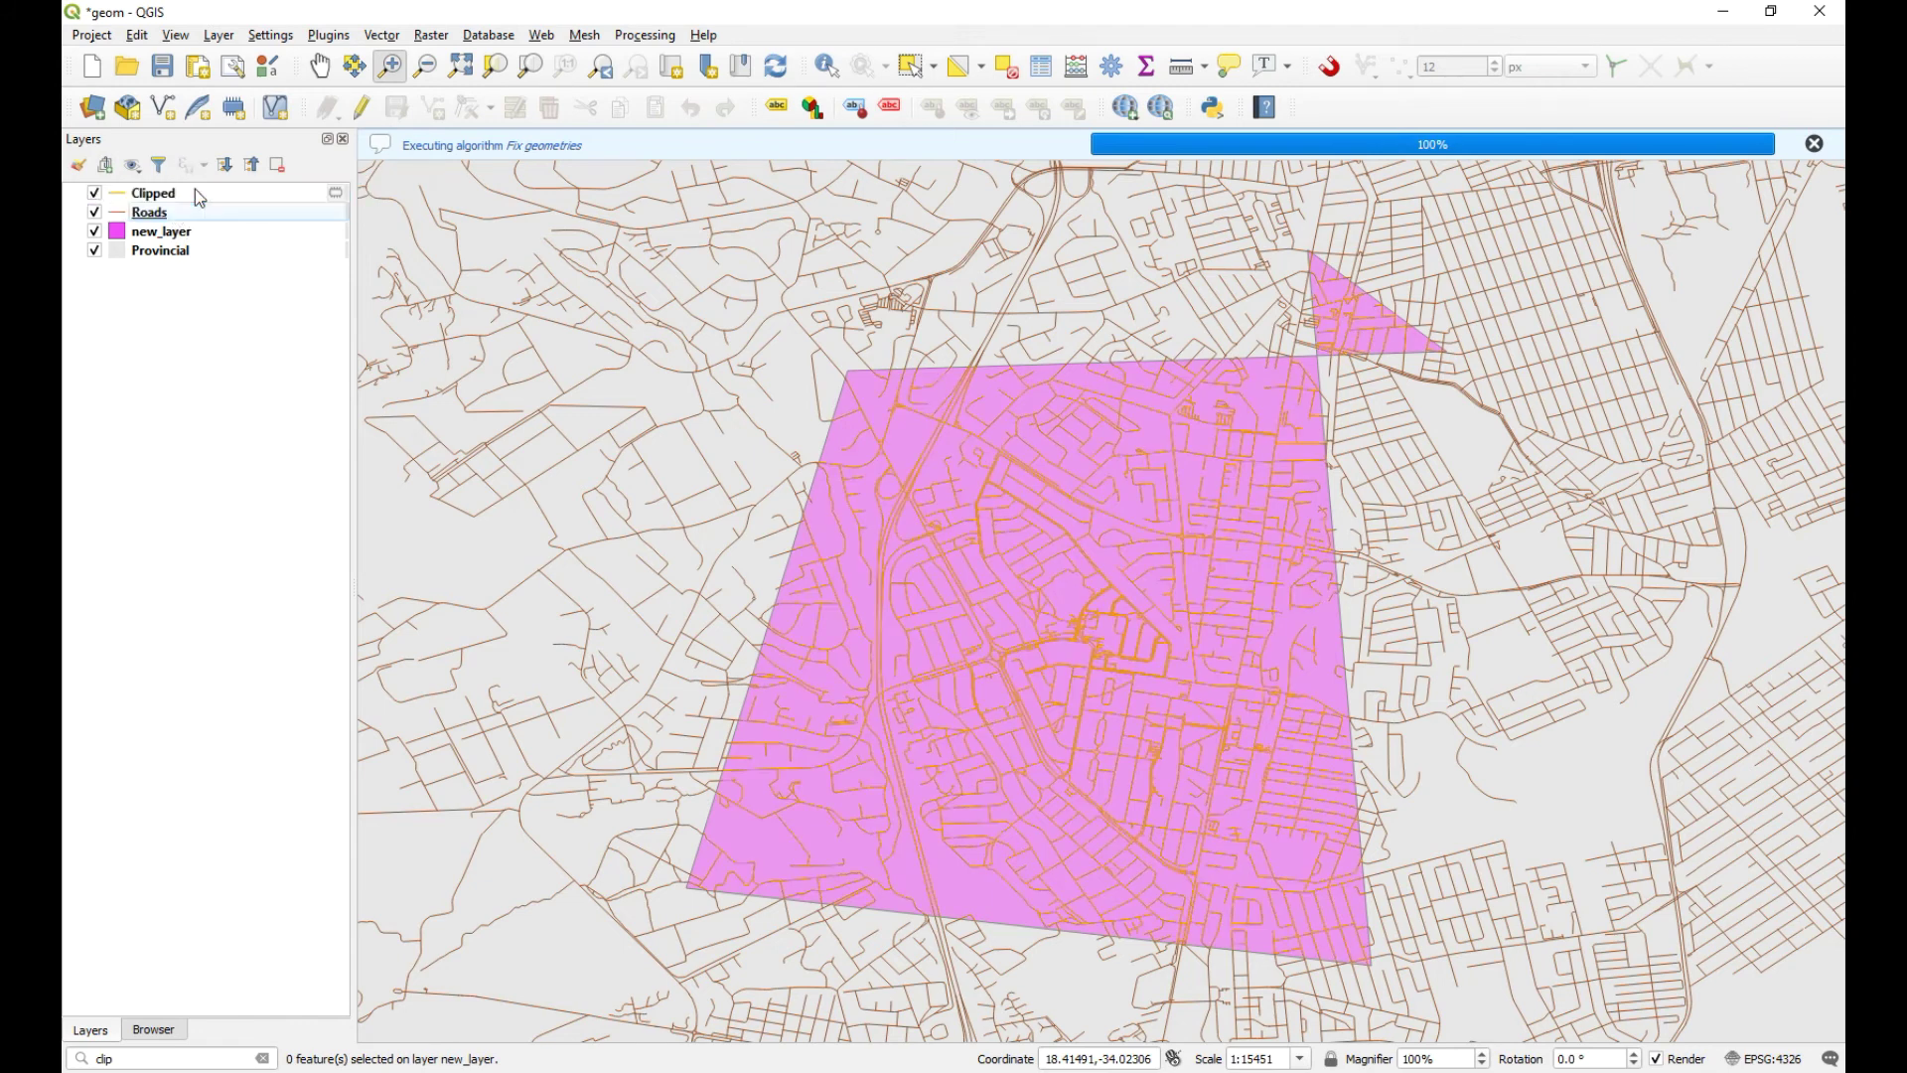
pyautogui.rightClick(151, 190)
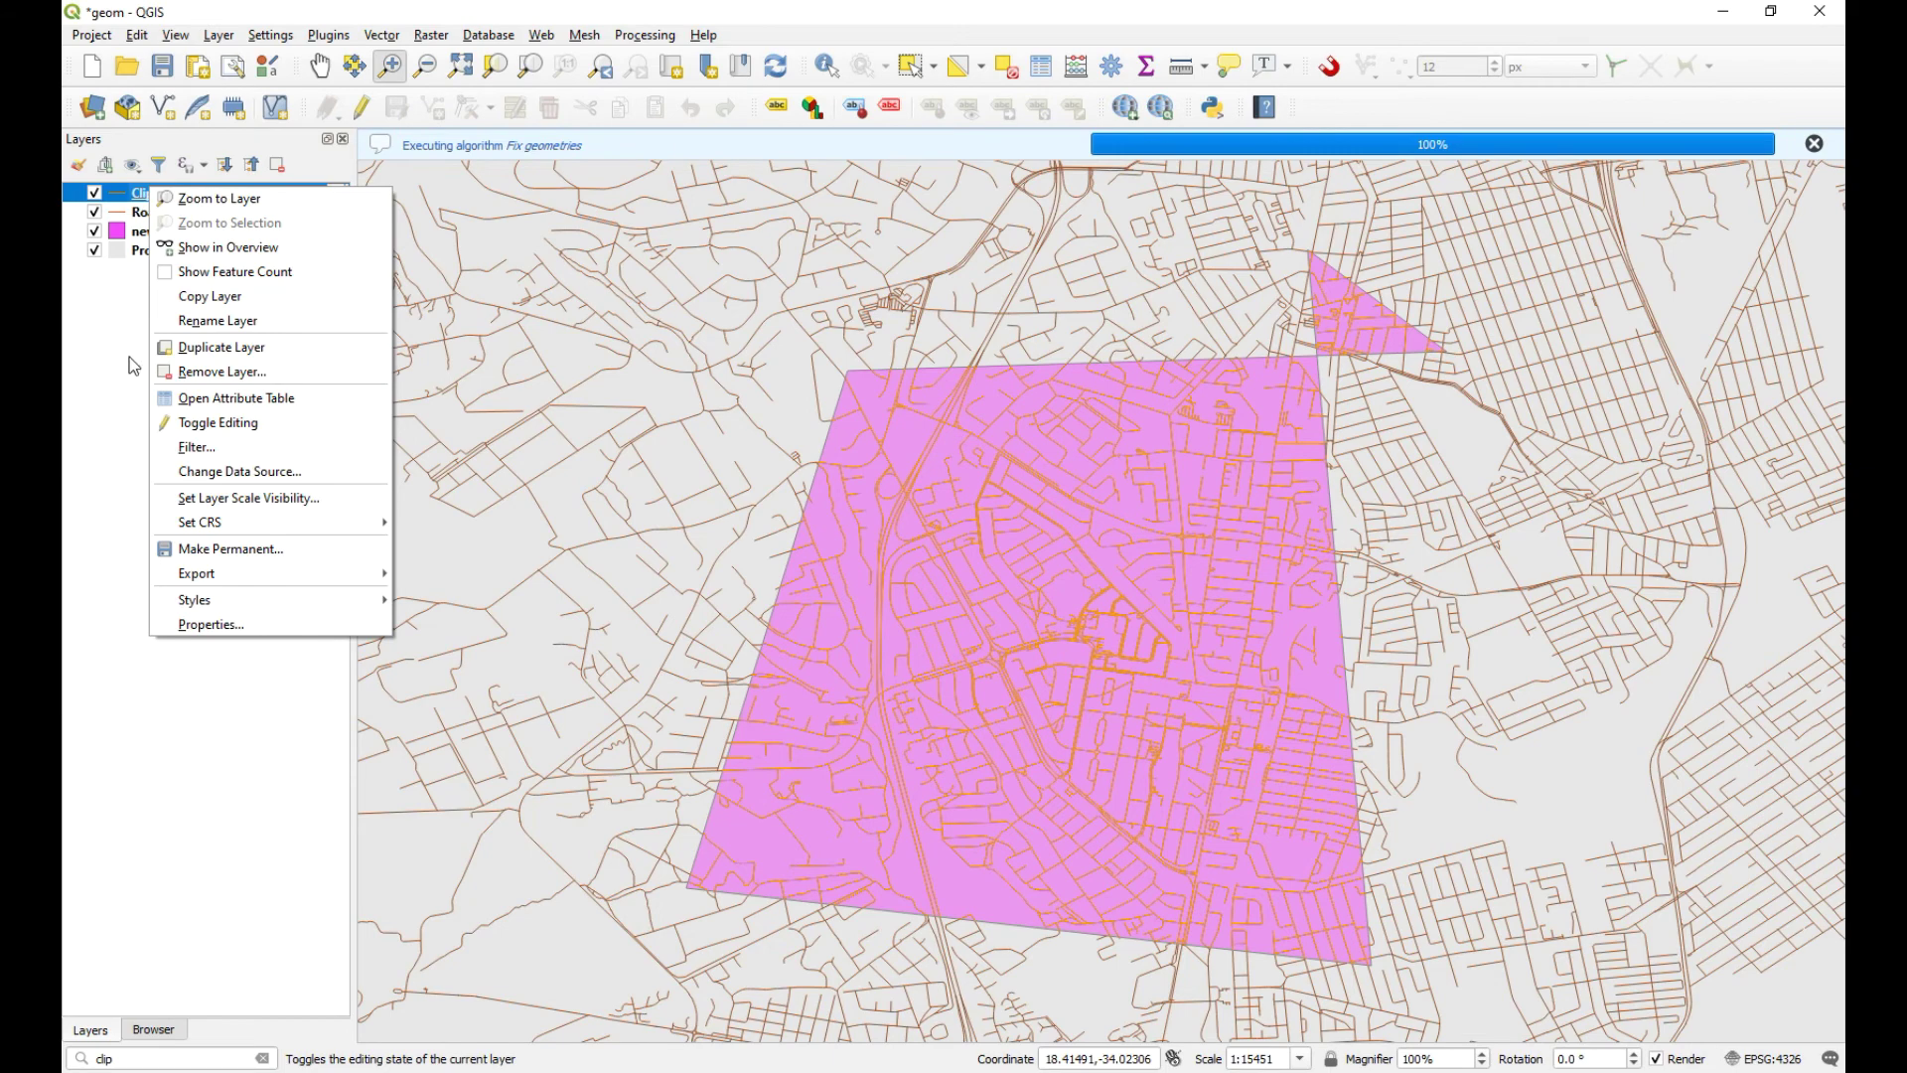
pyautogui.click(147, 216)
# Set the Clipped layer's symbology colour to bright green (#2eff17).
pyautogui.doubleClick(122, 195)
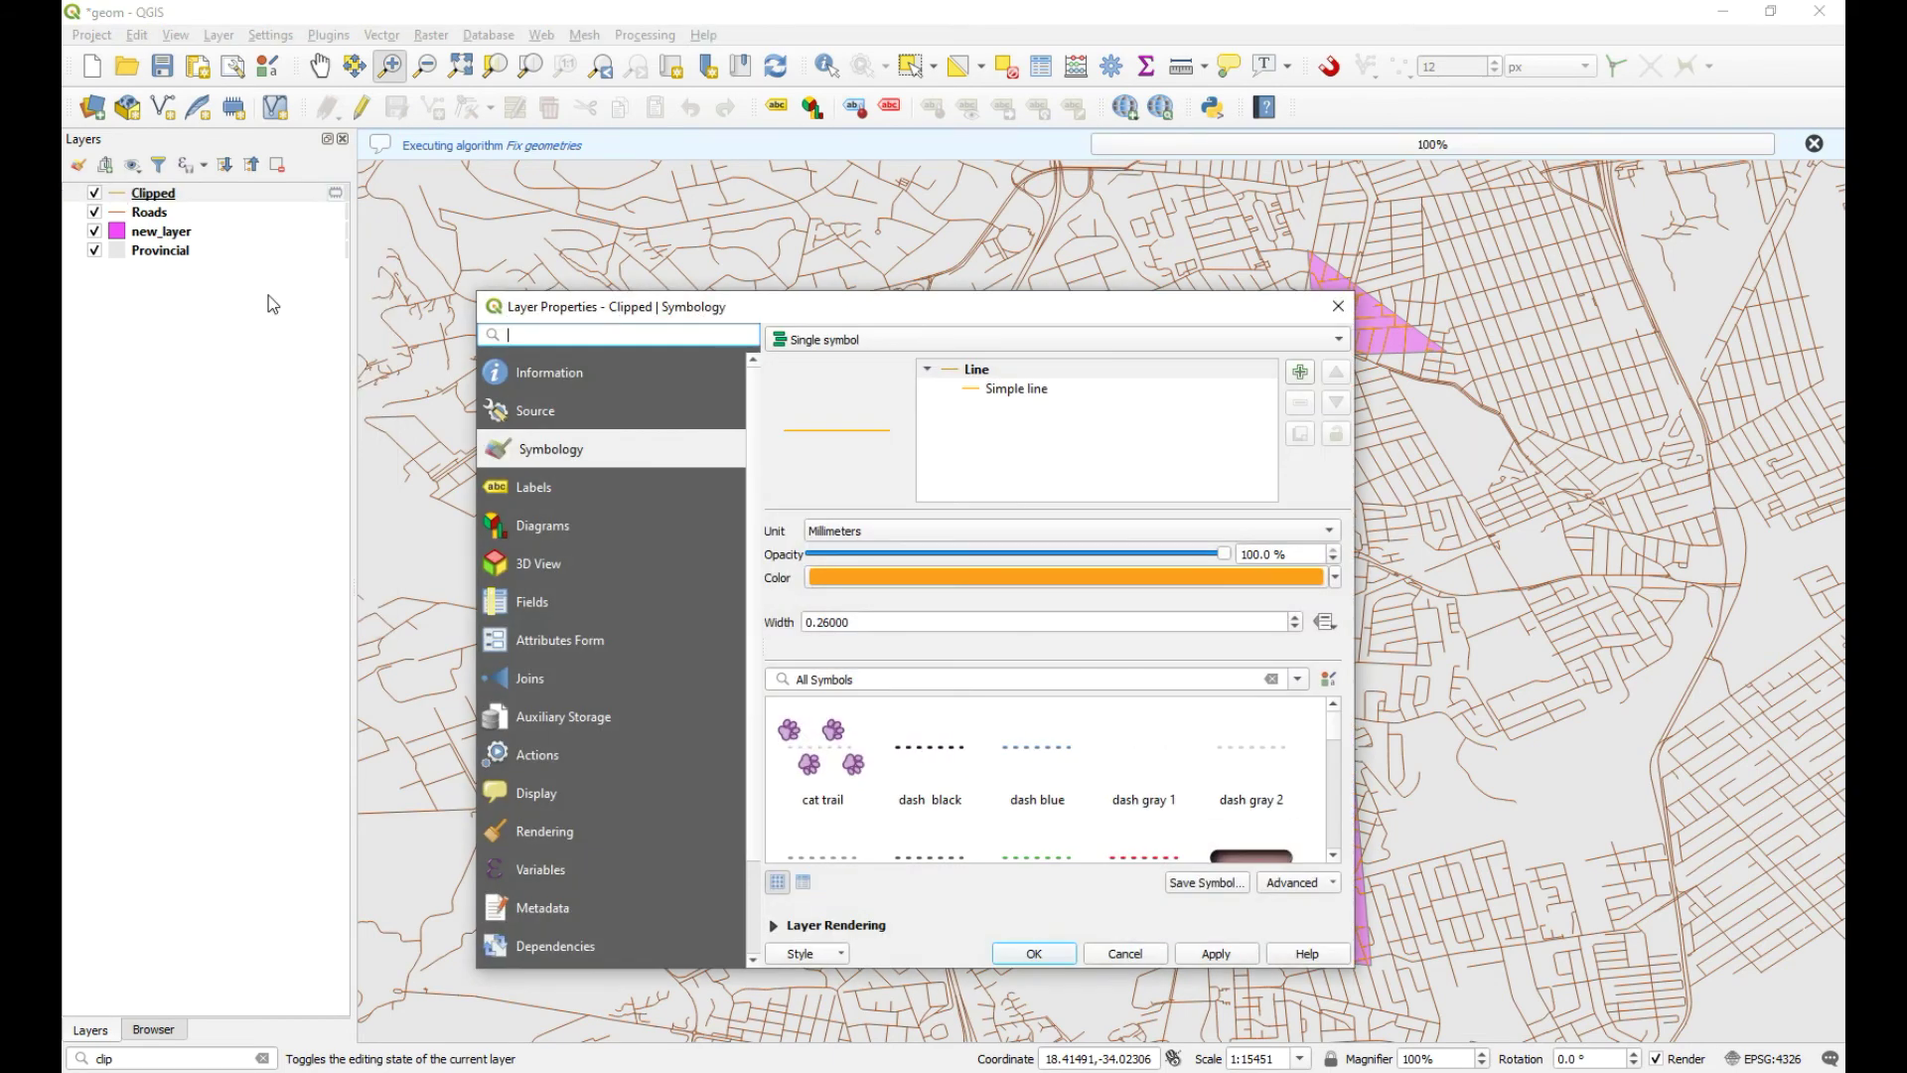
pyautogui.click(928, 578)
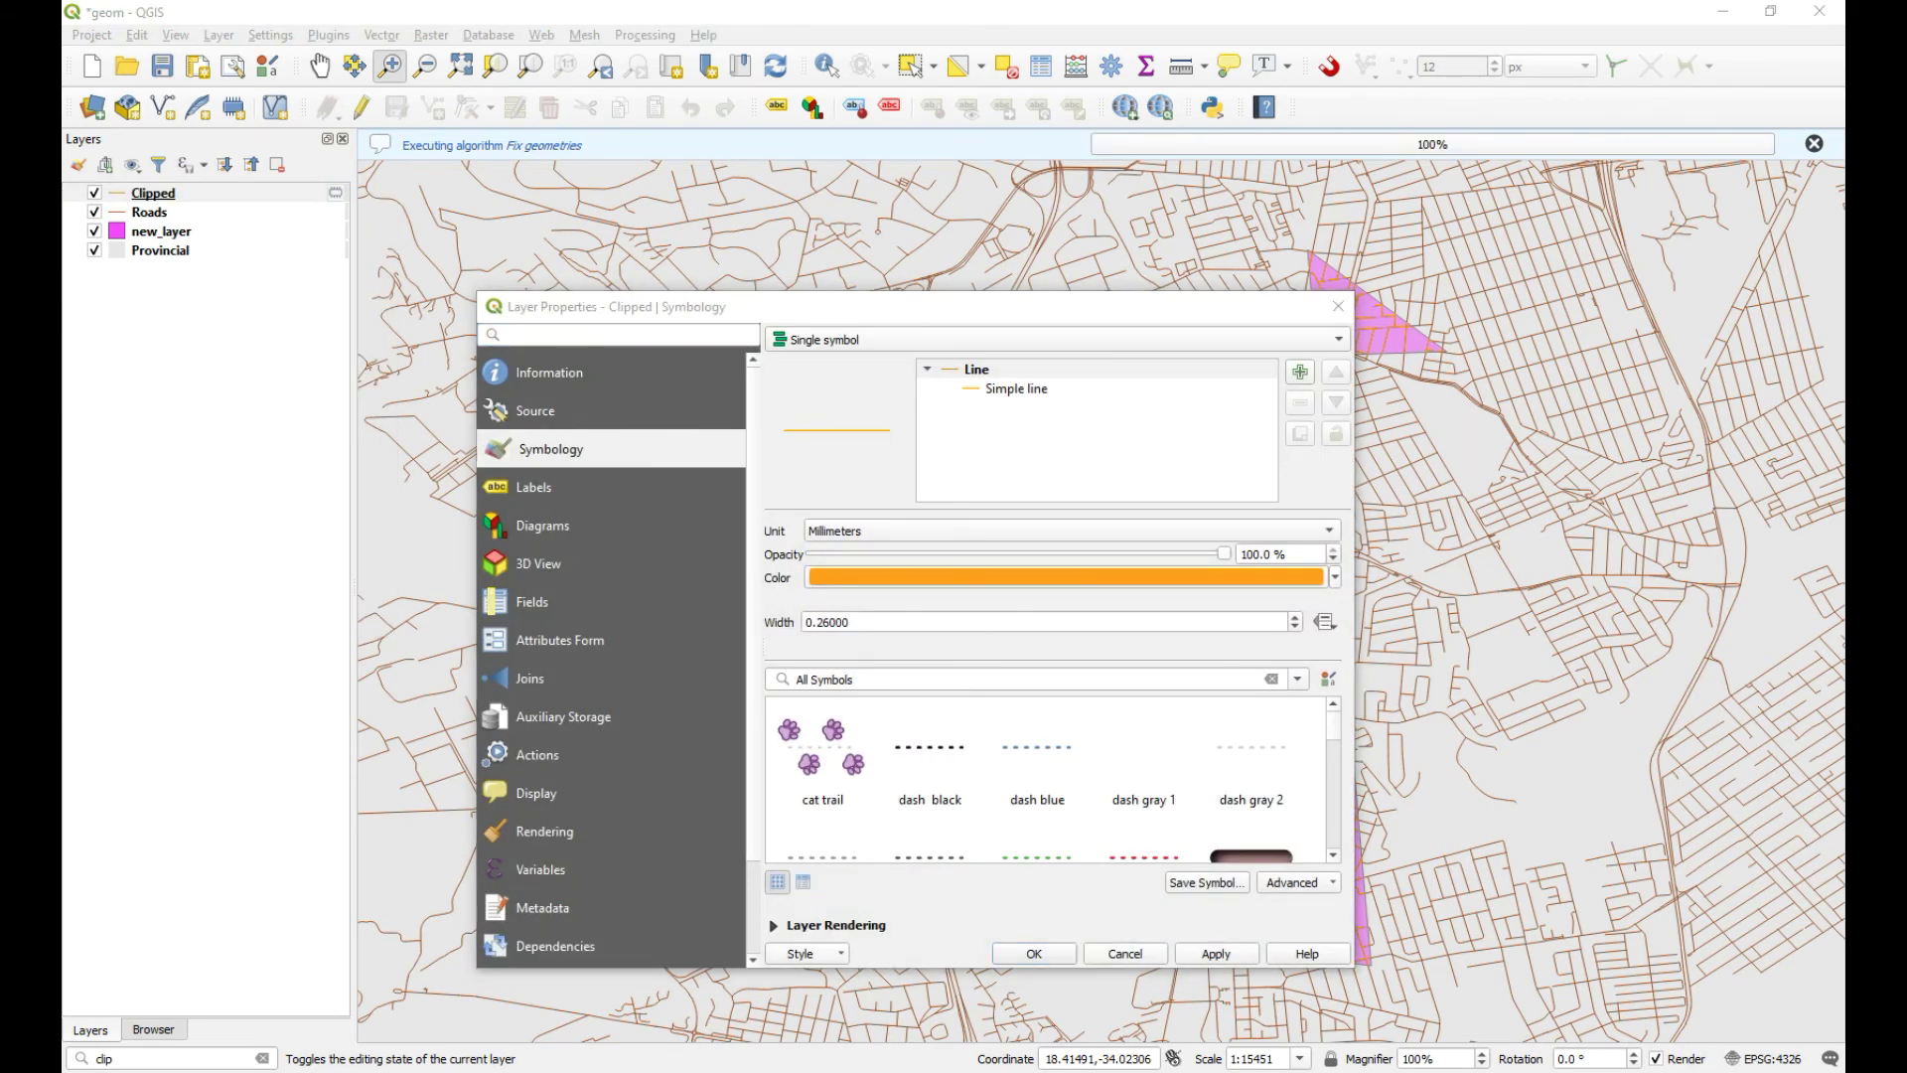
pyautogui.moveTo(1073, 115); pyautogui.dragTo(725, 204)
pyautogui.click(699, 301)
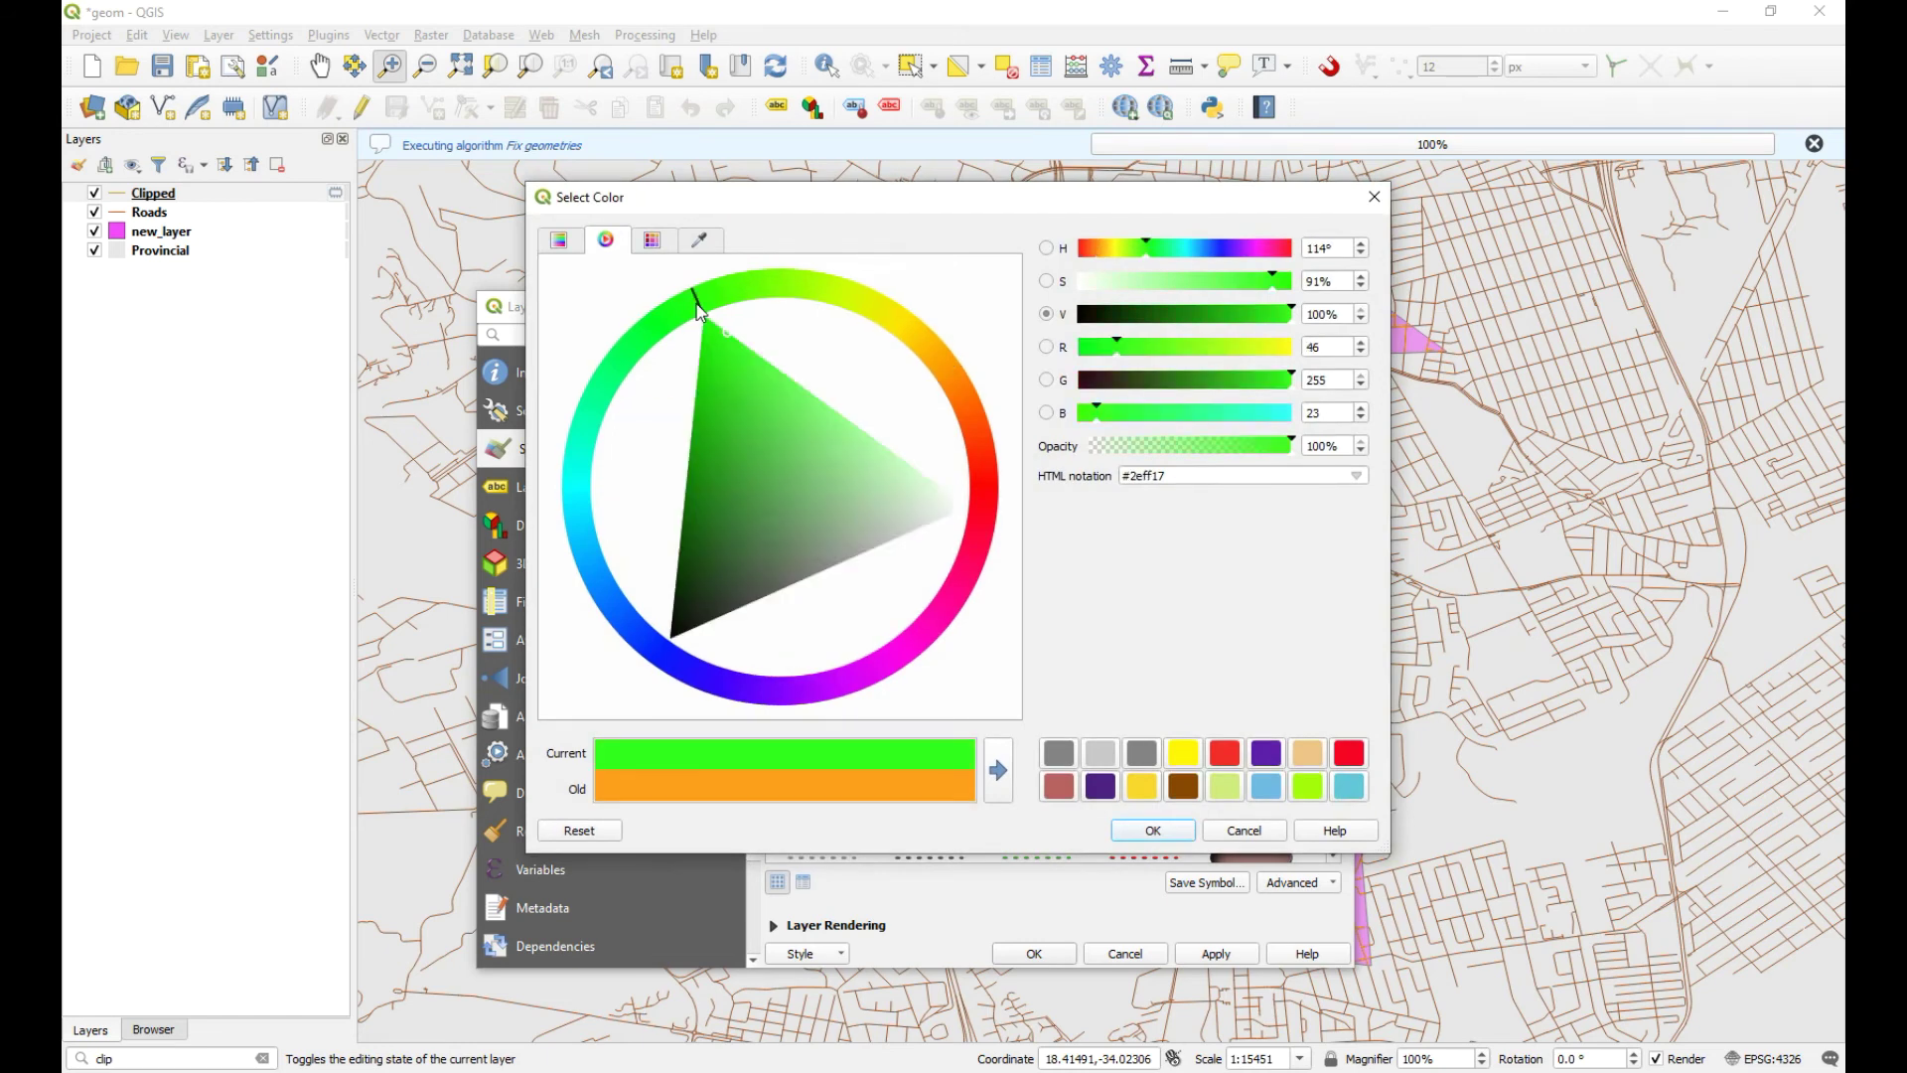
pyautogui.click(1150, 830)
pyautogui.click(1038, 955)
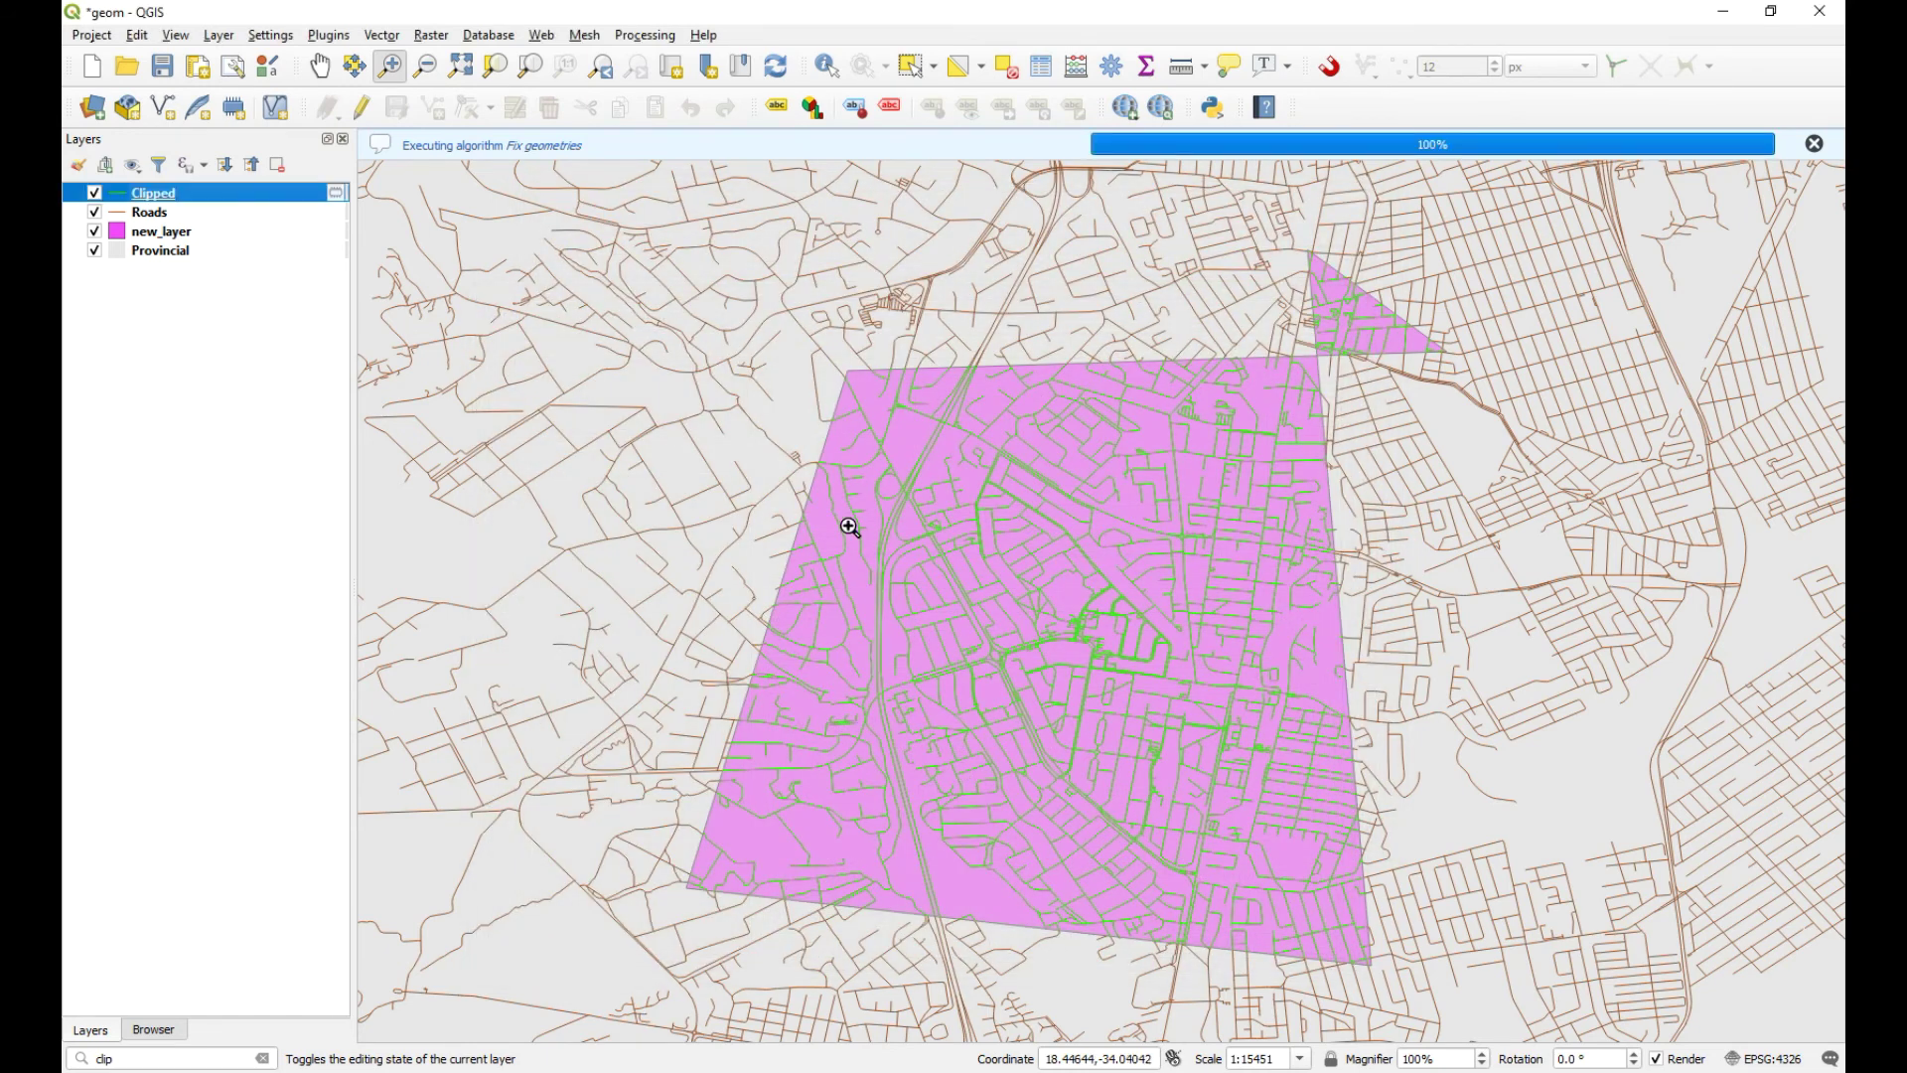